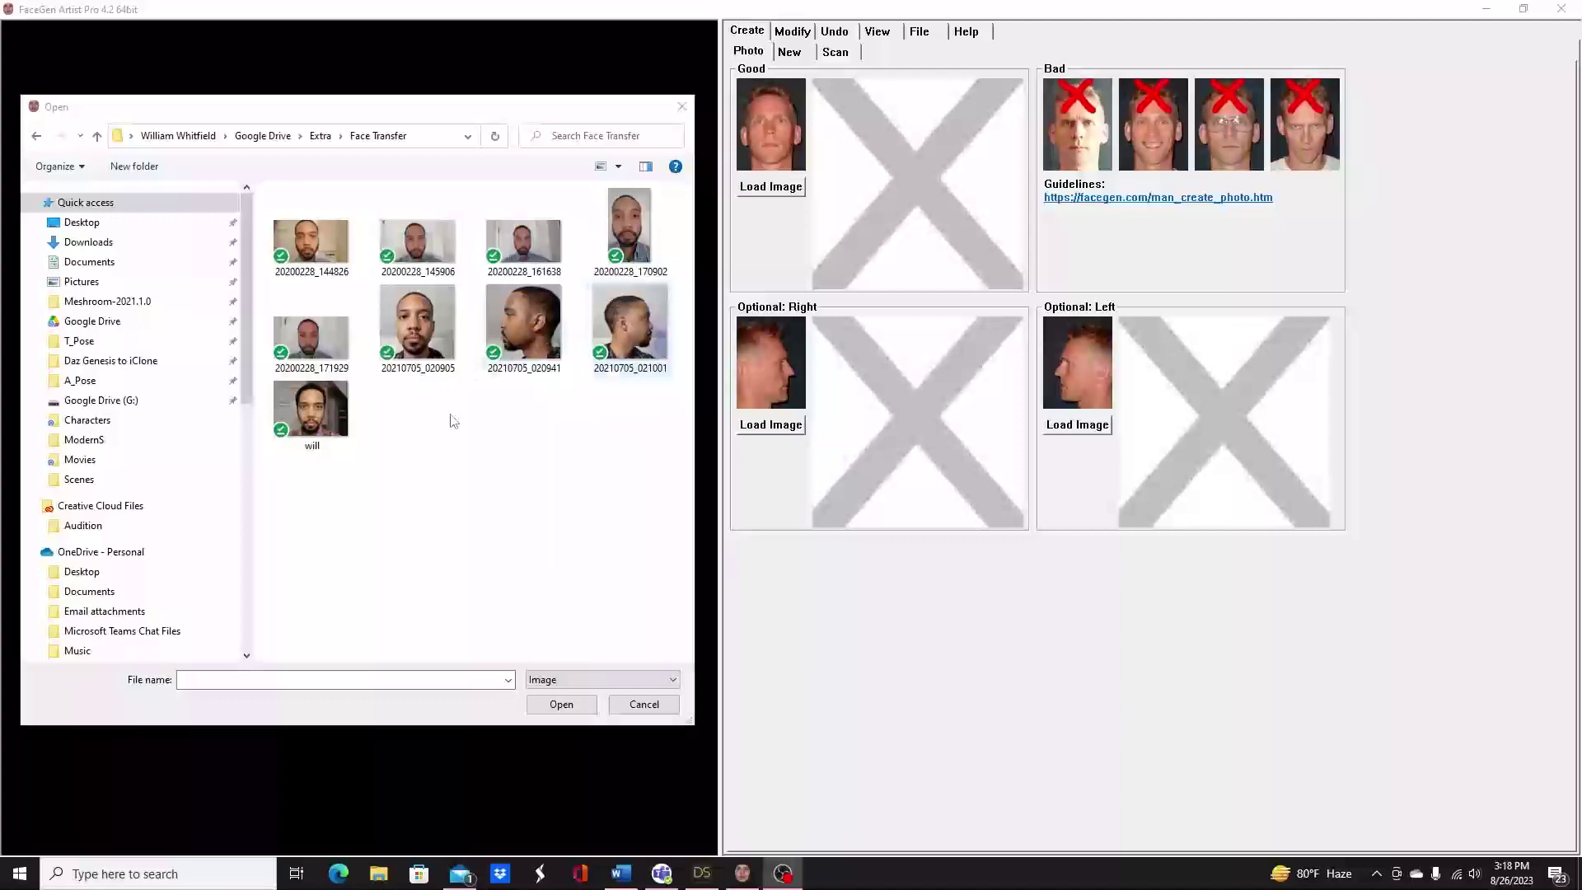
Load photo 20210705_020905 as the front-view image and rotate it upright
click(433, 317)
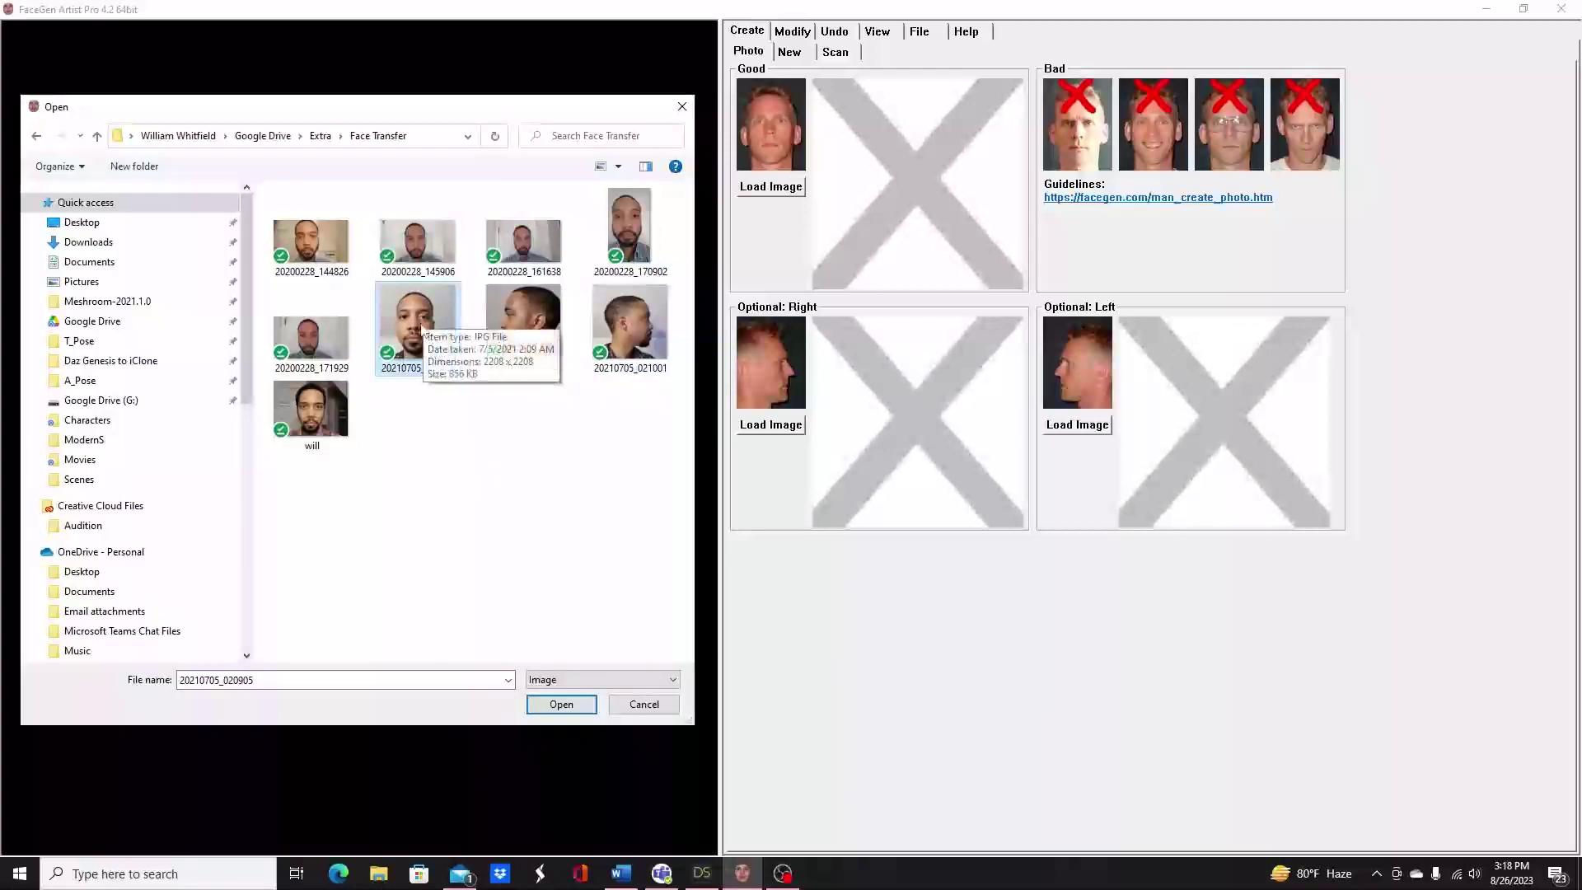
click(562, 705)
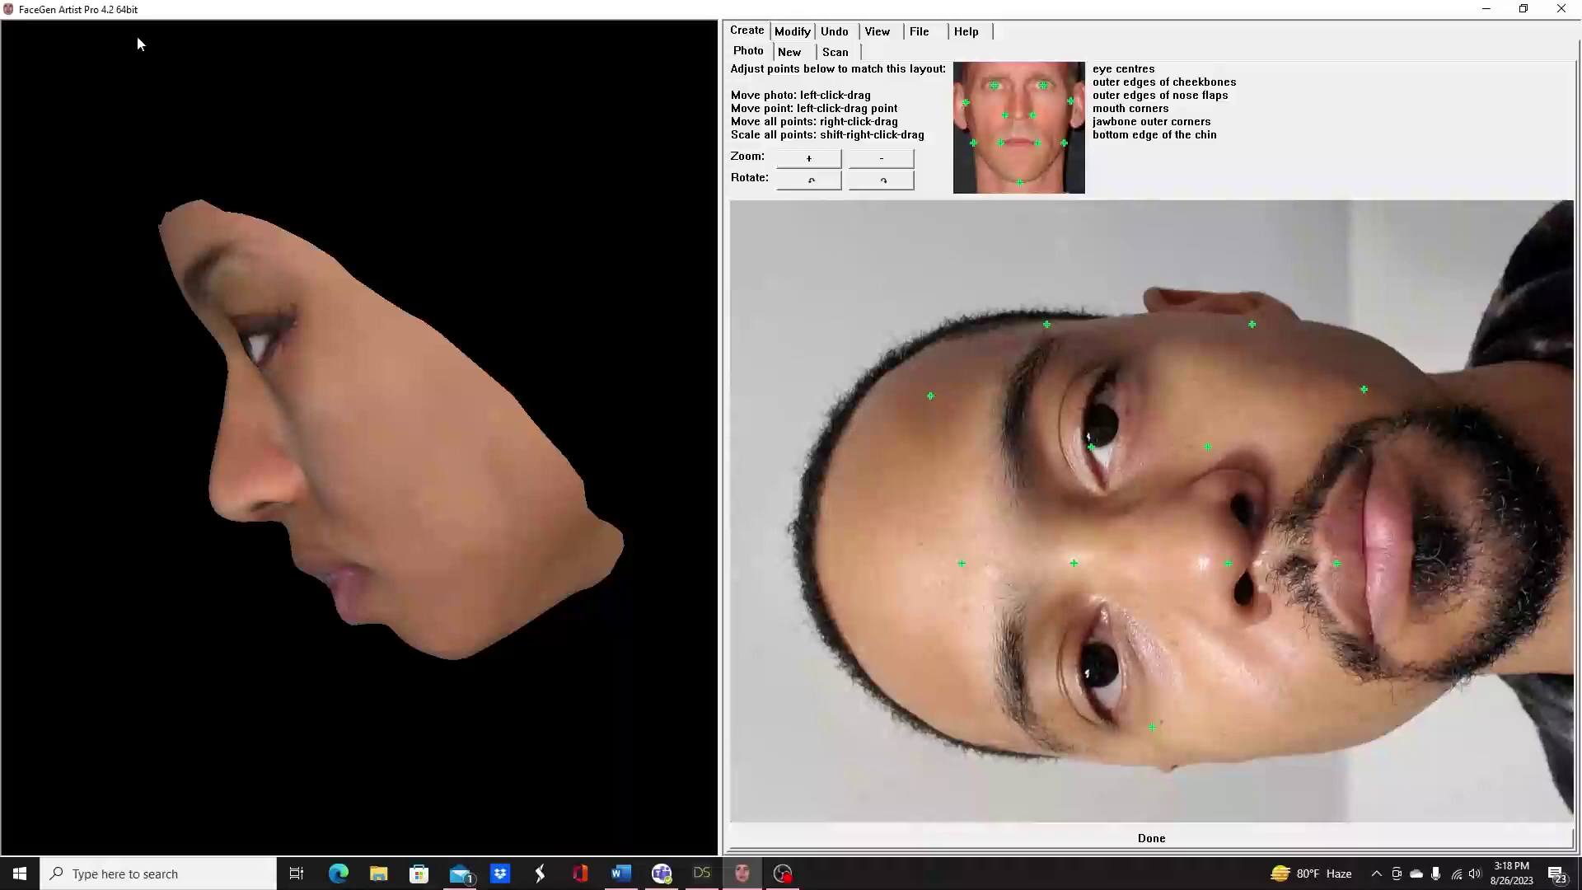
click(886, 181)
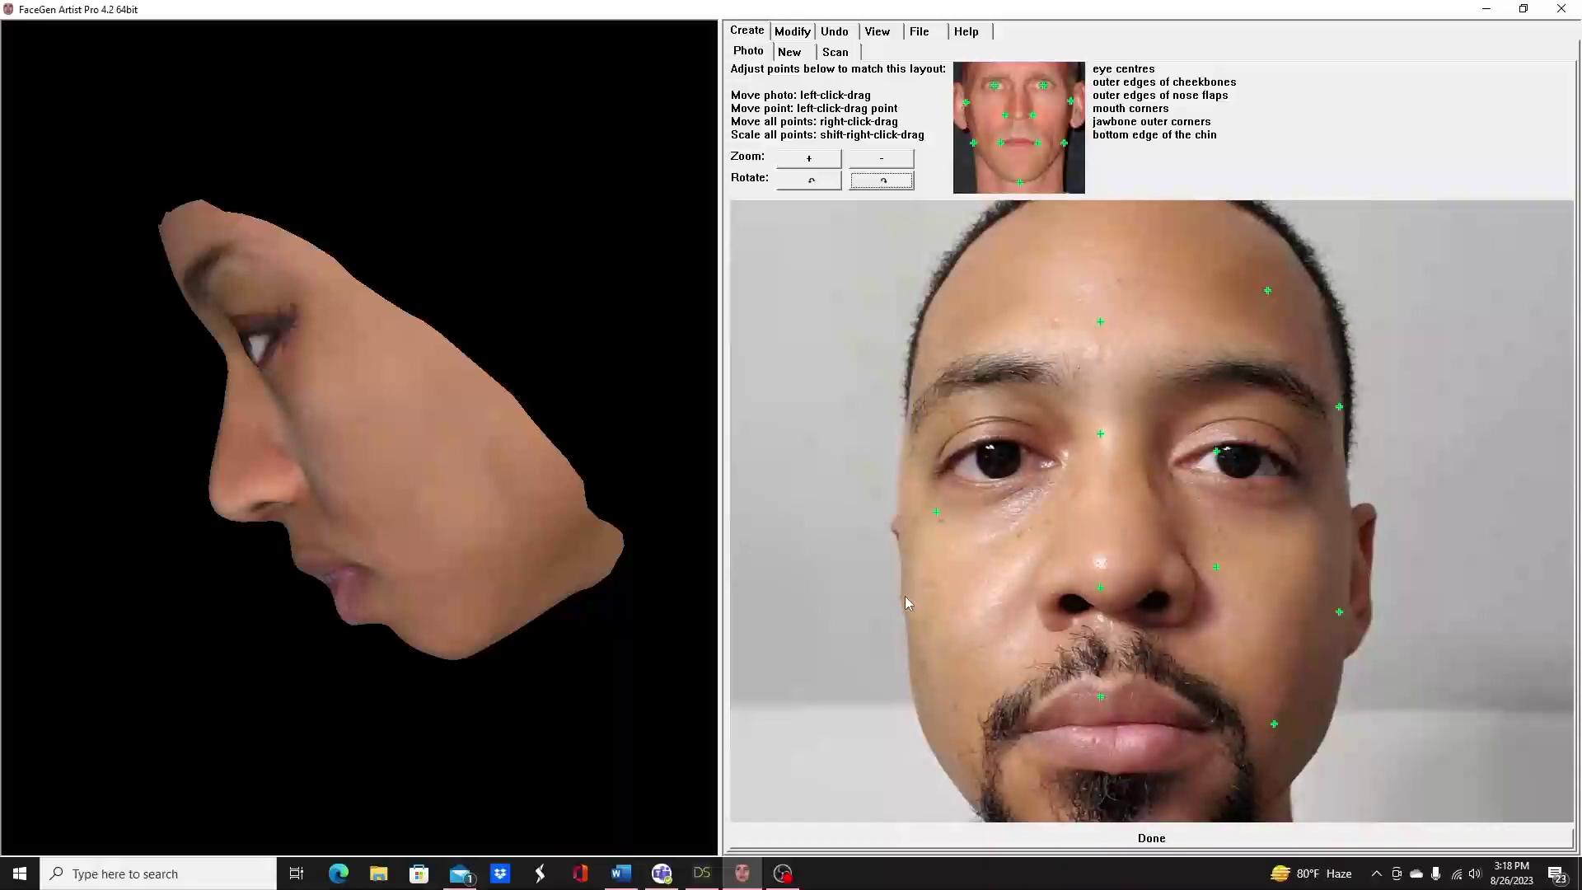
Place the marker points on the bottom edge of the chin and both mouth corners of the front photo
drag(905, 596, 899, 468)
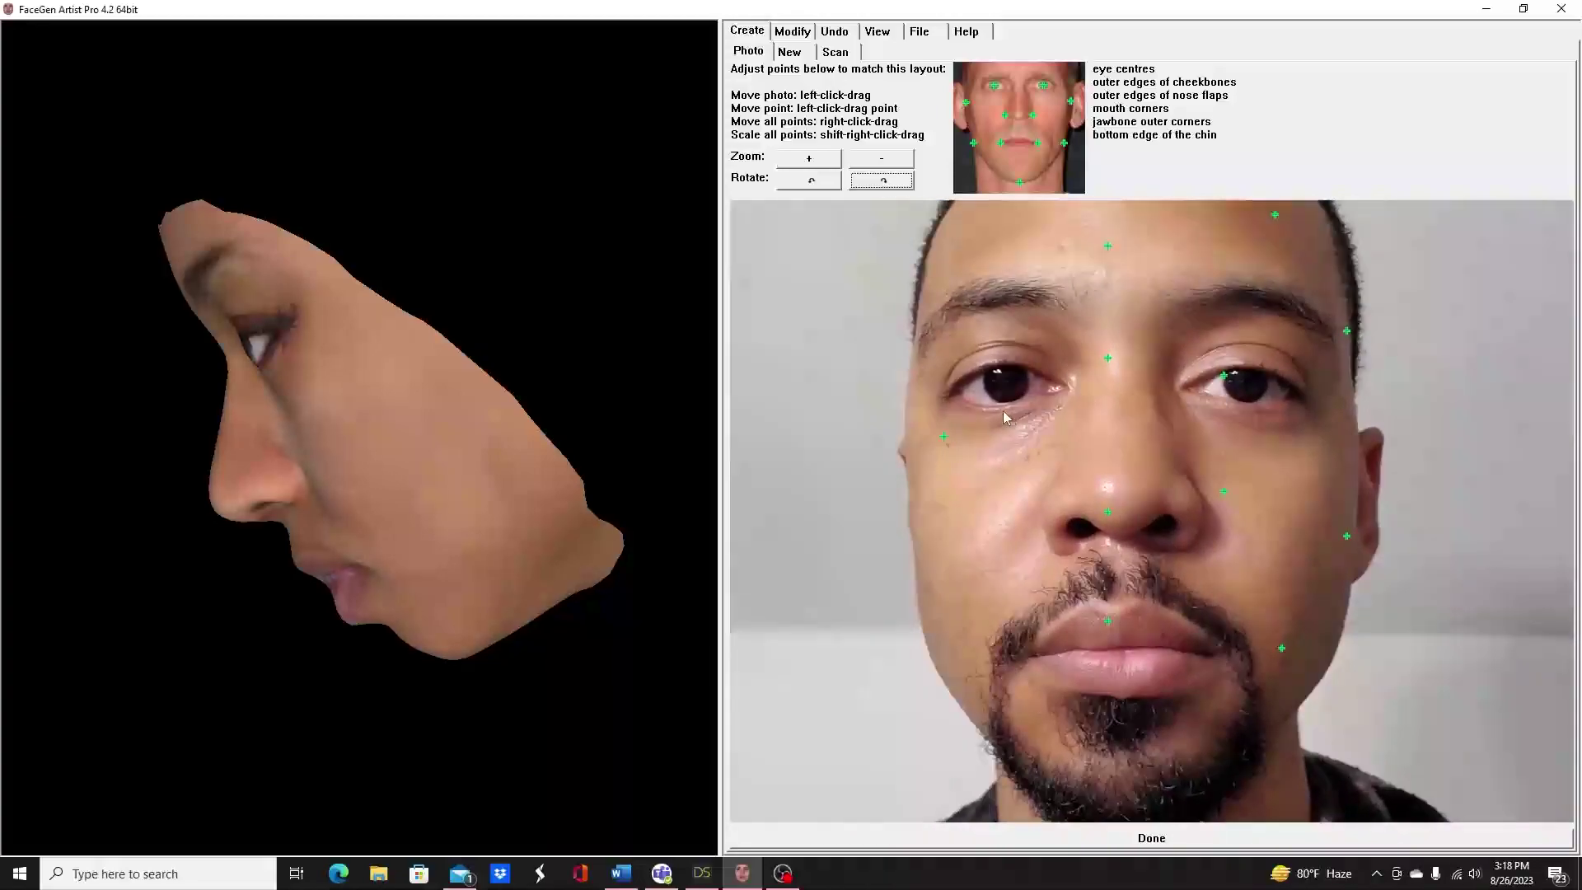
drag(574, 477, 378, 511)
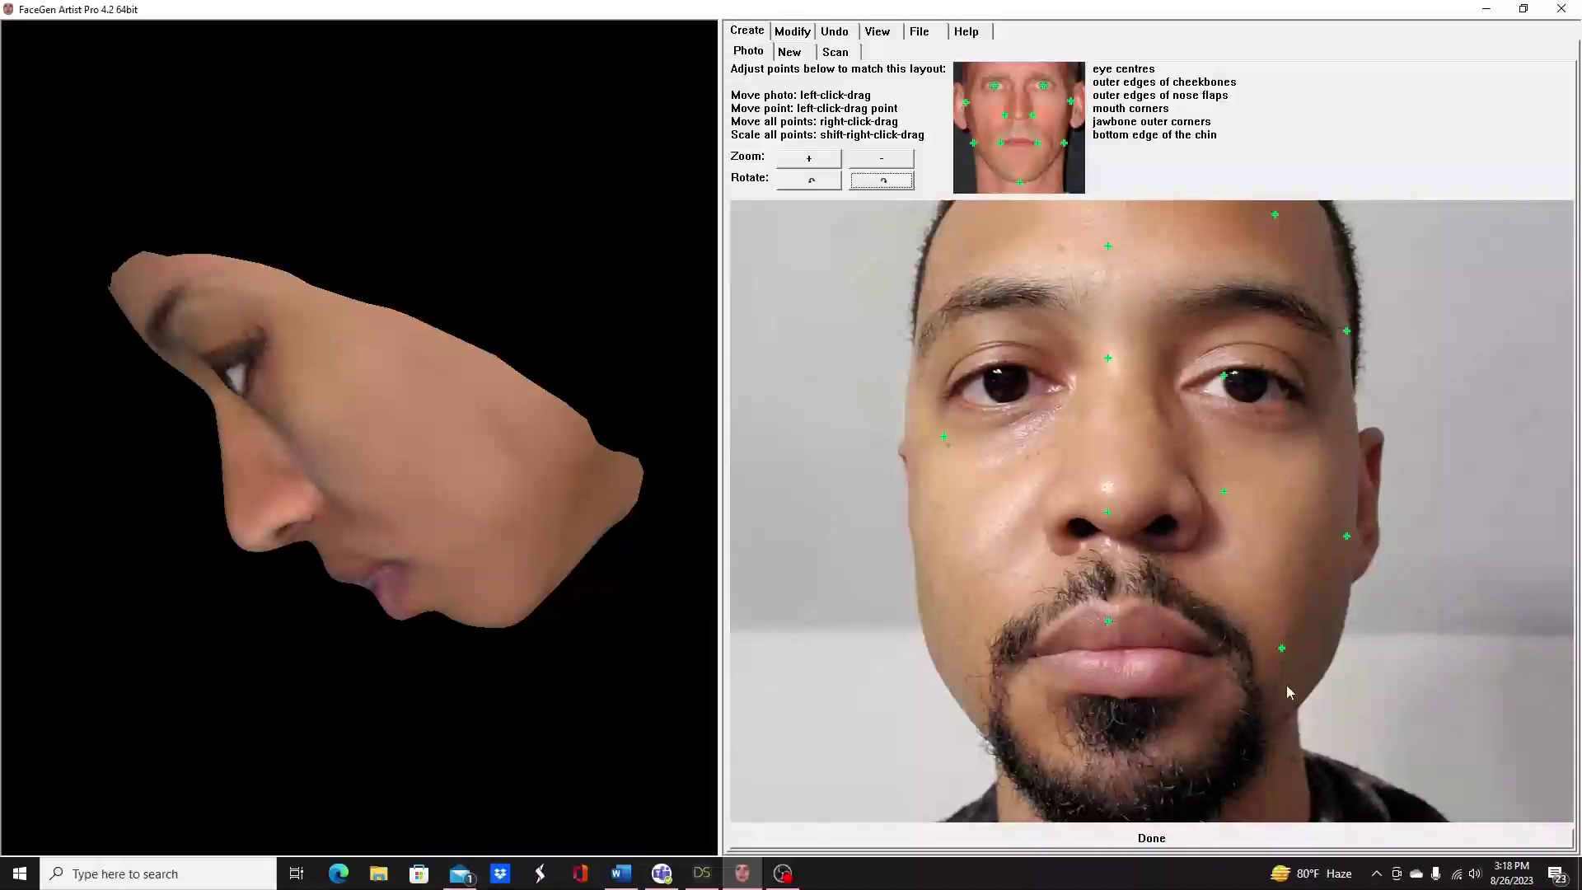
drag(1283, 657, 1151, 791)
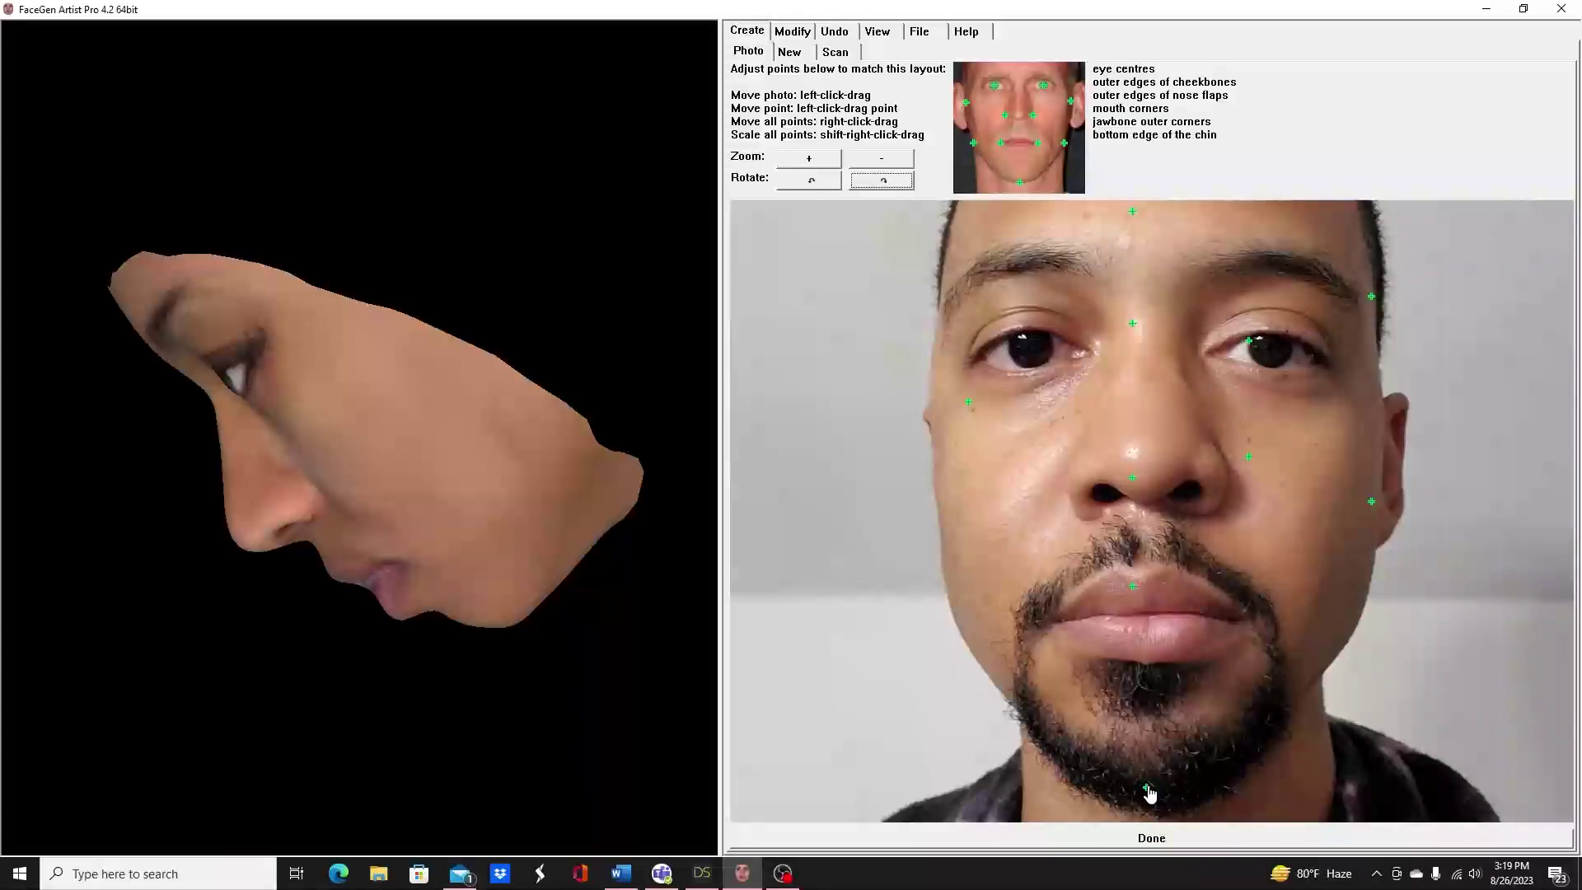
drag(1135, 595, 1049, 632)
drag(1371, 502, 1243, 626)
Place the marker points on both jawbone outer corners and the outer edges of both nose flaps
drag(1371, 297, 1357, 640)
drag(1250, 463, 969, 647)
drag(1135, 485, 1229, 486)
drag(1133, 325, 1067, 489)
Place the outer cheekbone and eye centre points on the front photo and finish its point adjustment
click(882, 160)
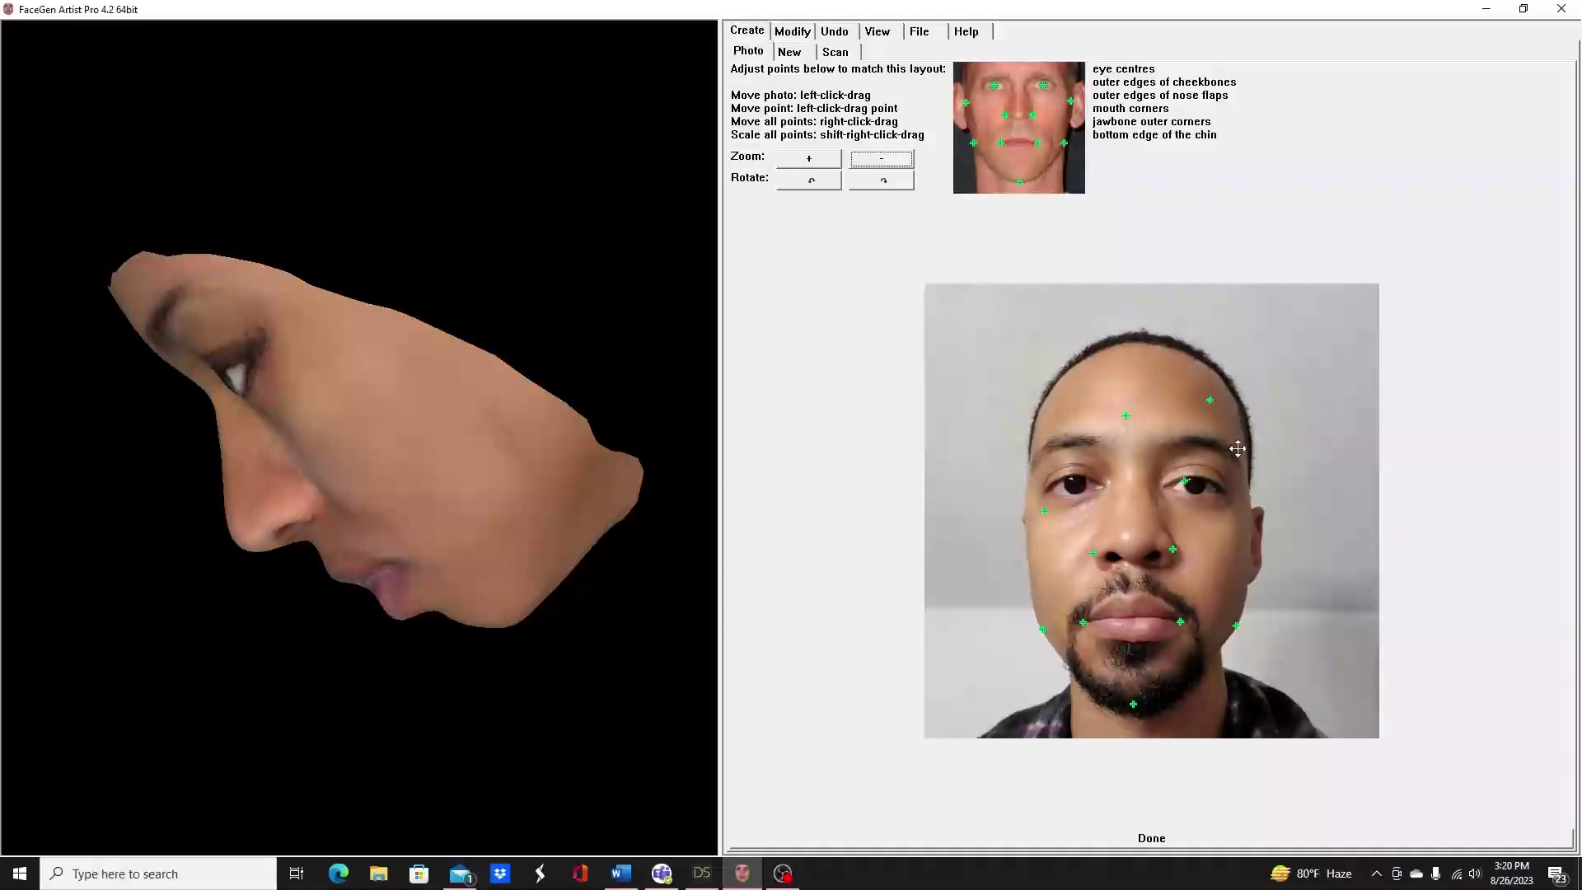
drag(1210, 401, 1204, 489)
drag(1130, 417, 1133, 478)
click(810, 160)
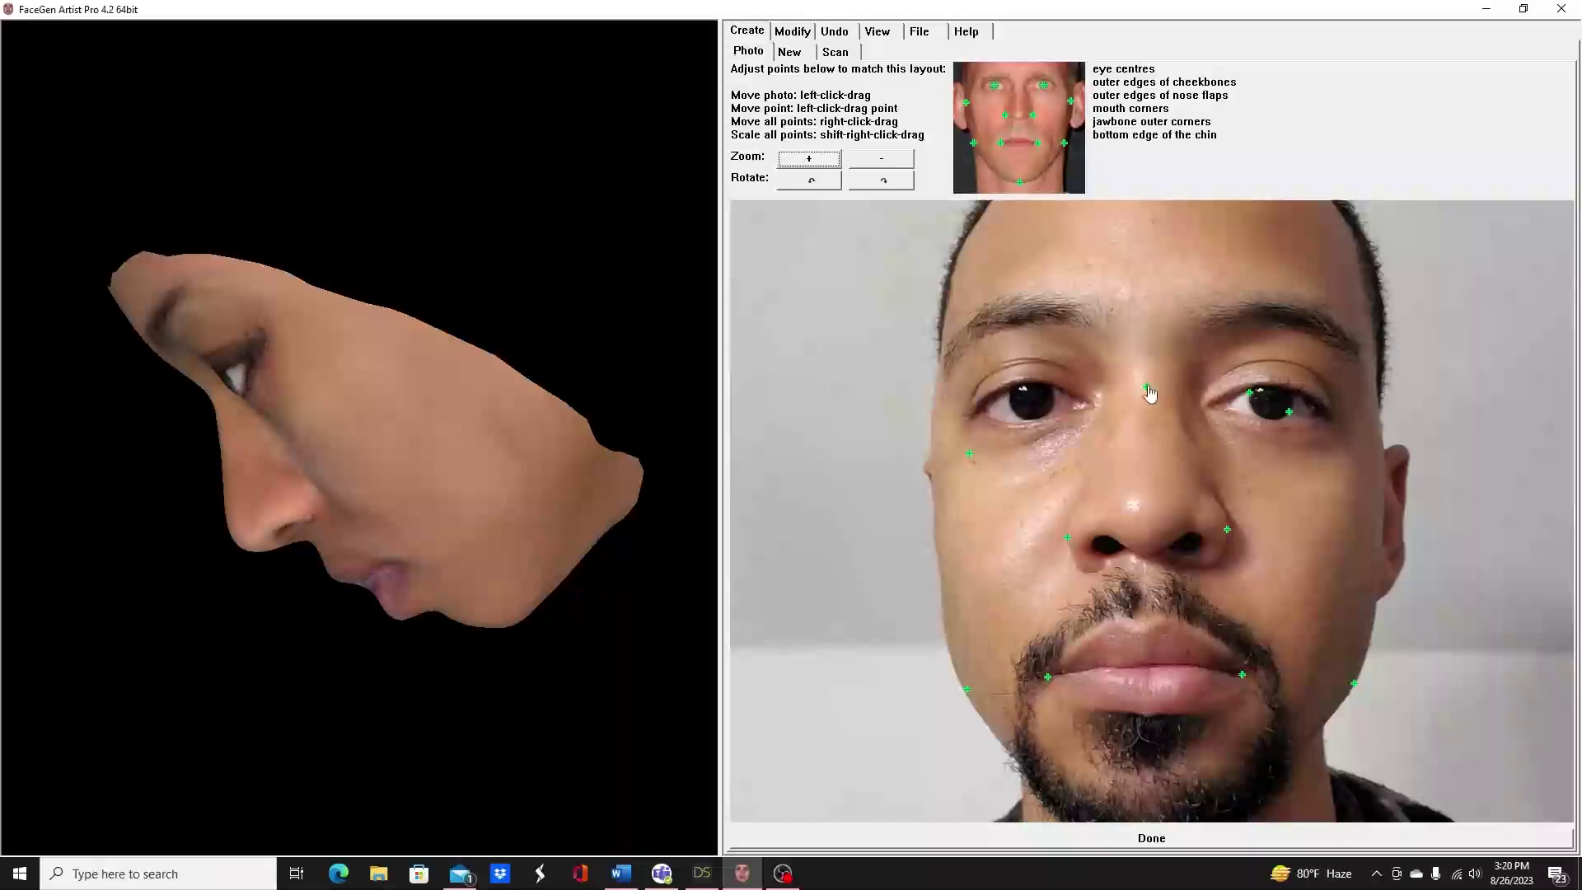
drag(968, 453, 937, 454)
drag(938, 455, 942, 474)
drag(1288, 409, 1368, 479)
drag(1252, 400, 1274, 410)
drag(1147, 388, 1030, 401)
click(1212, 841)
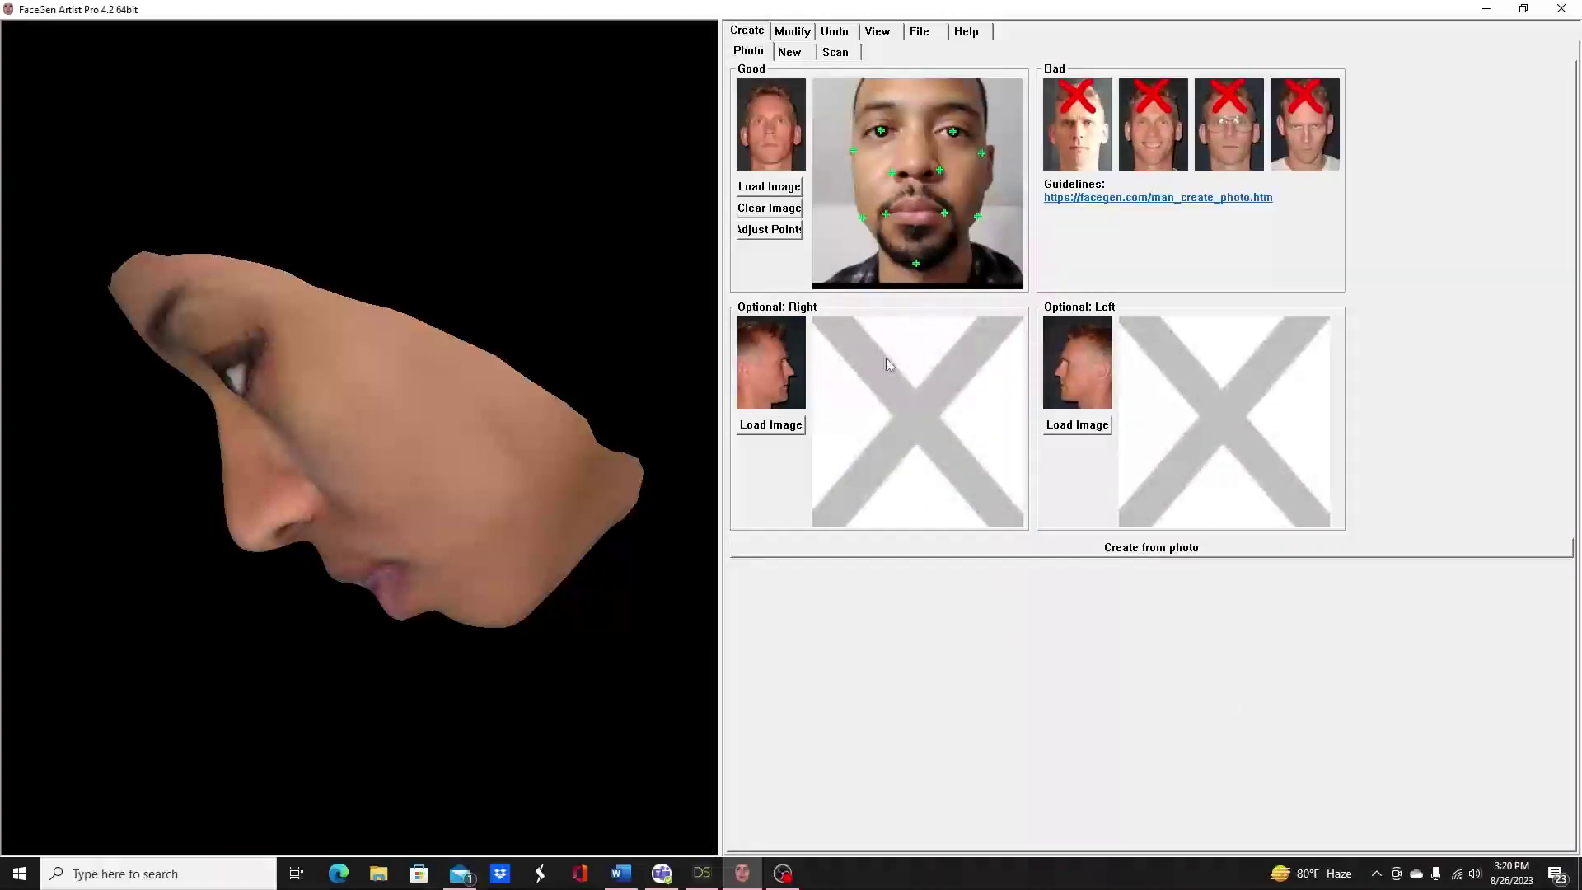
Load photo 20210705_021001 as the right profile image and rotate it upright
click(767, 425)
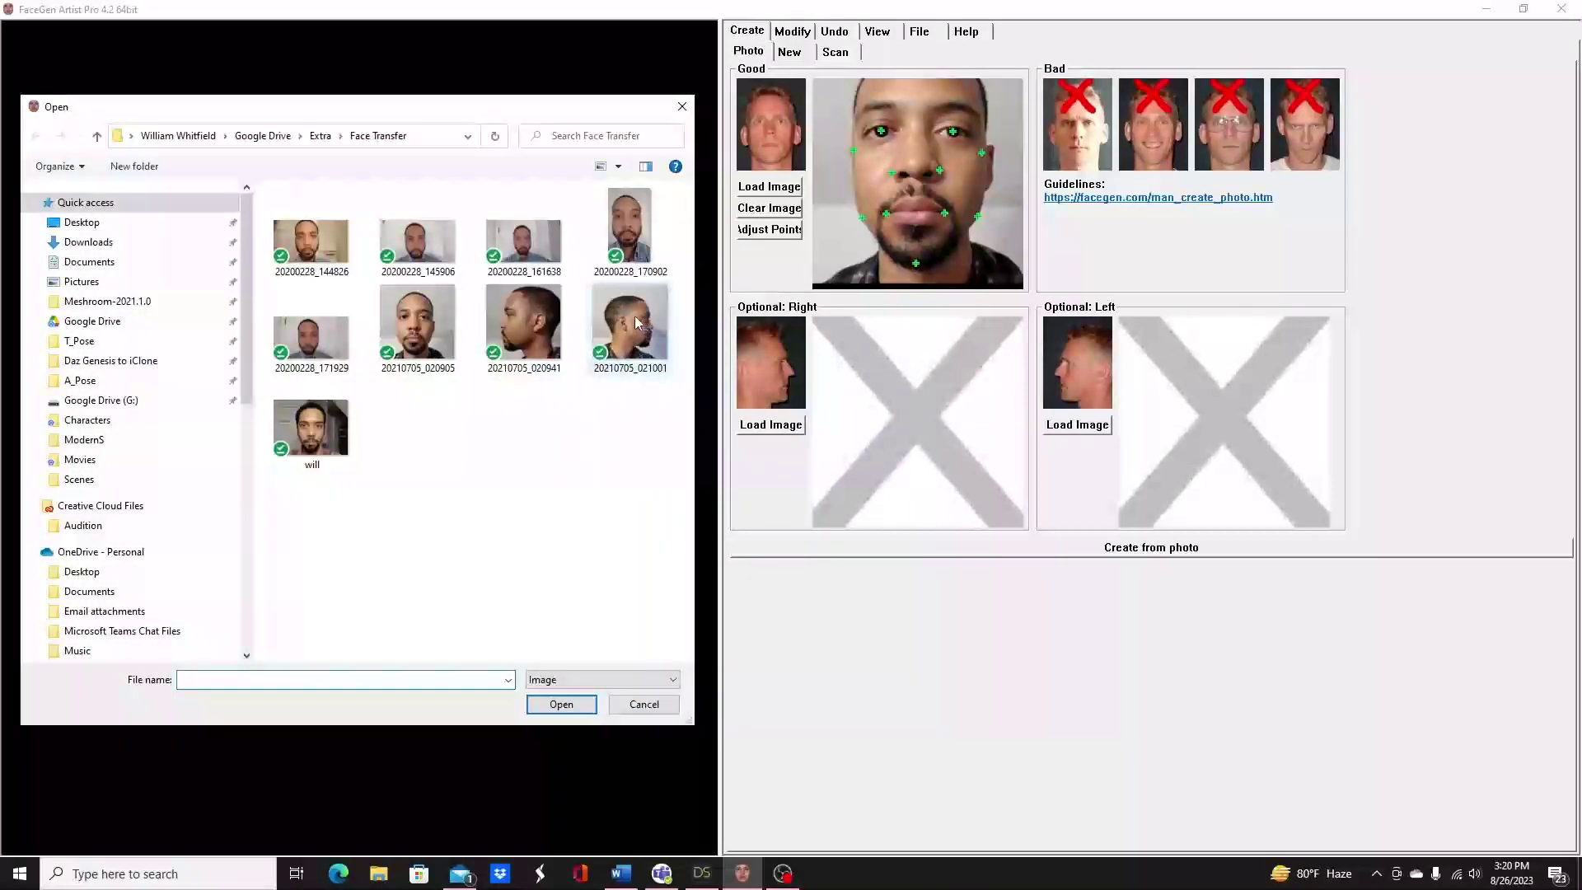
click(631, 326)
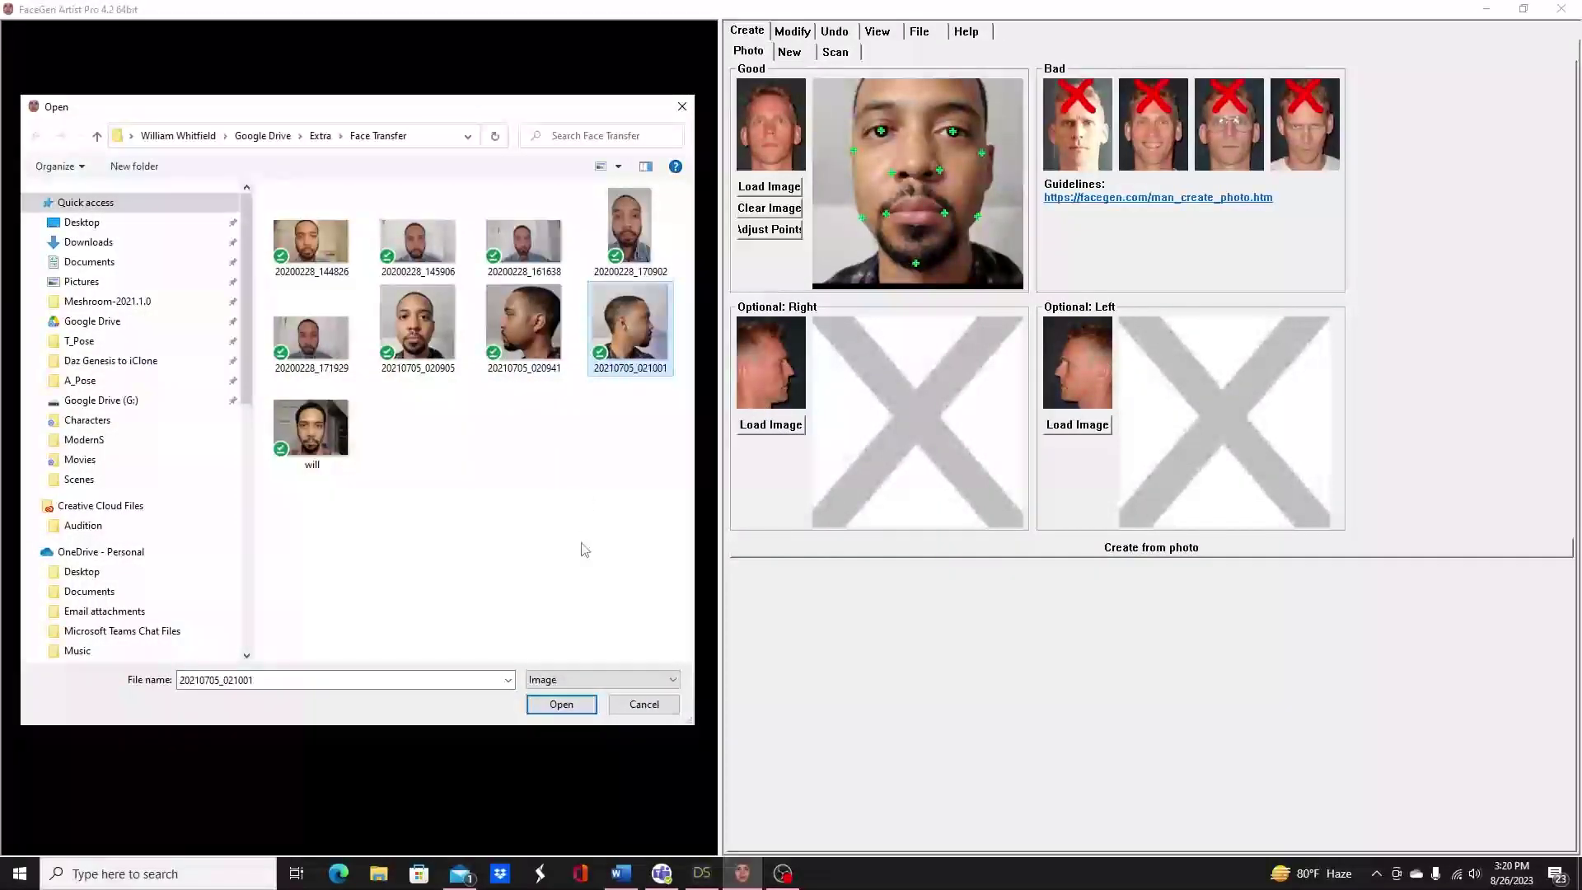
click(561, 704)
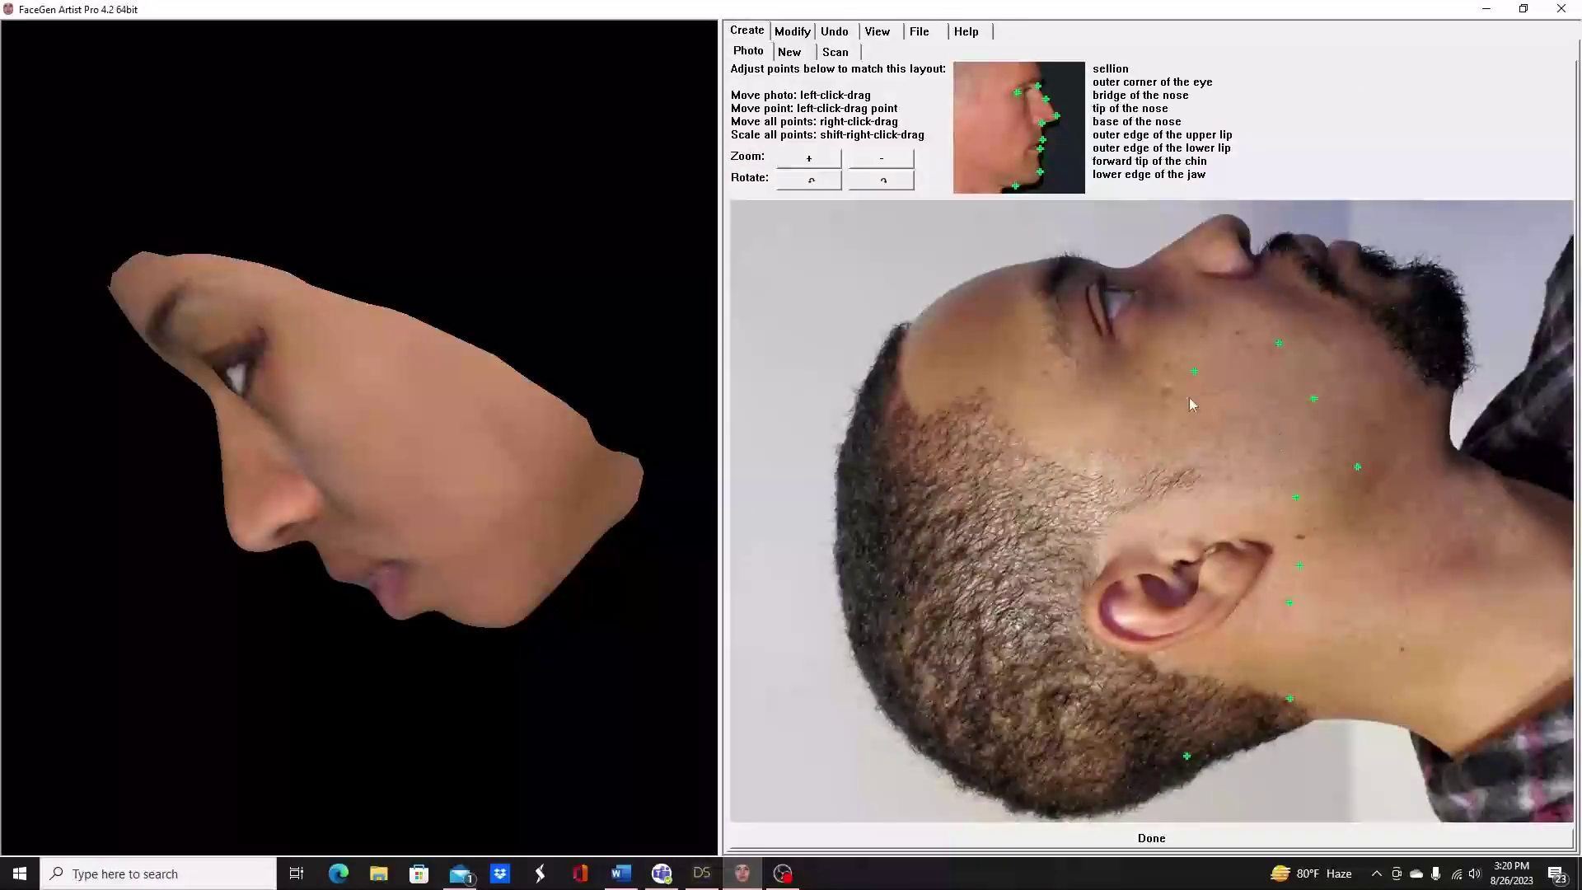
click(882, 181)
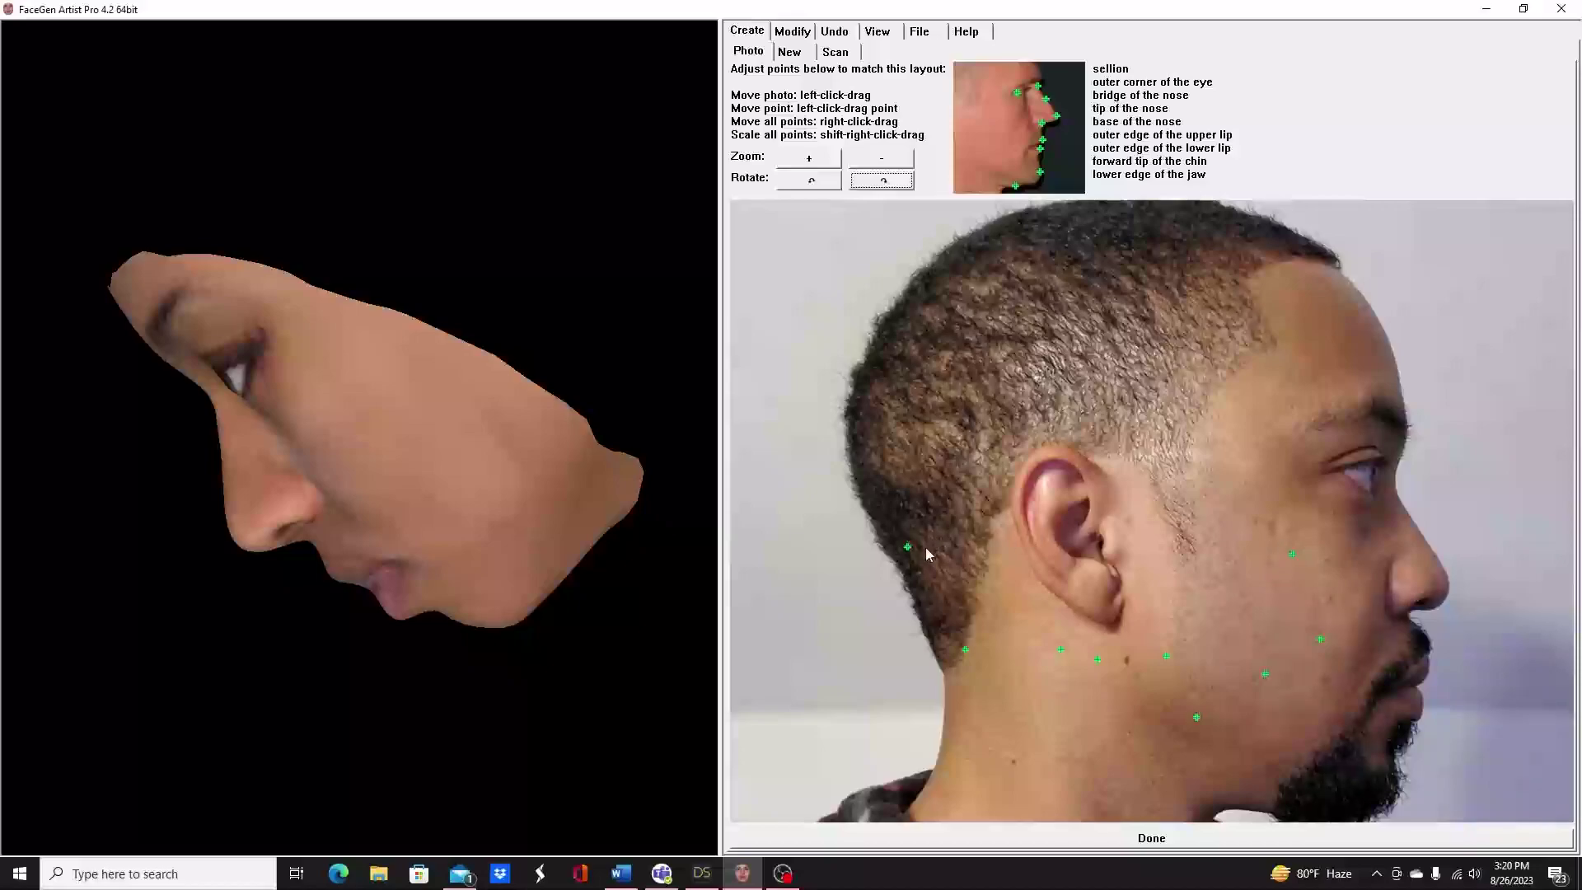
Place the right profile's points on the sellion, outer eye corner, and the bridge, tip and base of the nose
drag(907, 547, 1394, 488)
drag(1396, 485, 1397, 480)
drag(1294, 557, 1336, 475)
drag(1319, 635, 1415, 532)
drag(1266, 675, 1449, 589)
drag(1167, 657, 1413, 617)
Place the right profile's chin, lower lip, upper lip and lower jaw points and finish its point adjustment
drag(1199, 722, 1399, 775)
drag(1102, 668, 1414, 726)
drag(1061, 657, 1431, 657)
drag(964, 651, 1242, 814)
drag(1228, 630, 1196, 548)
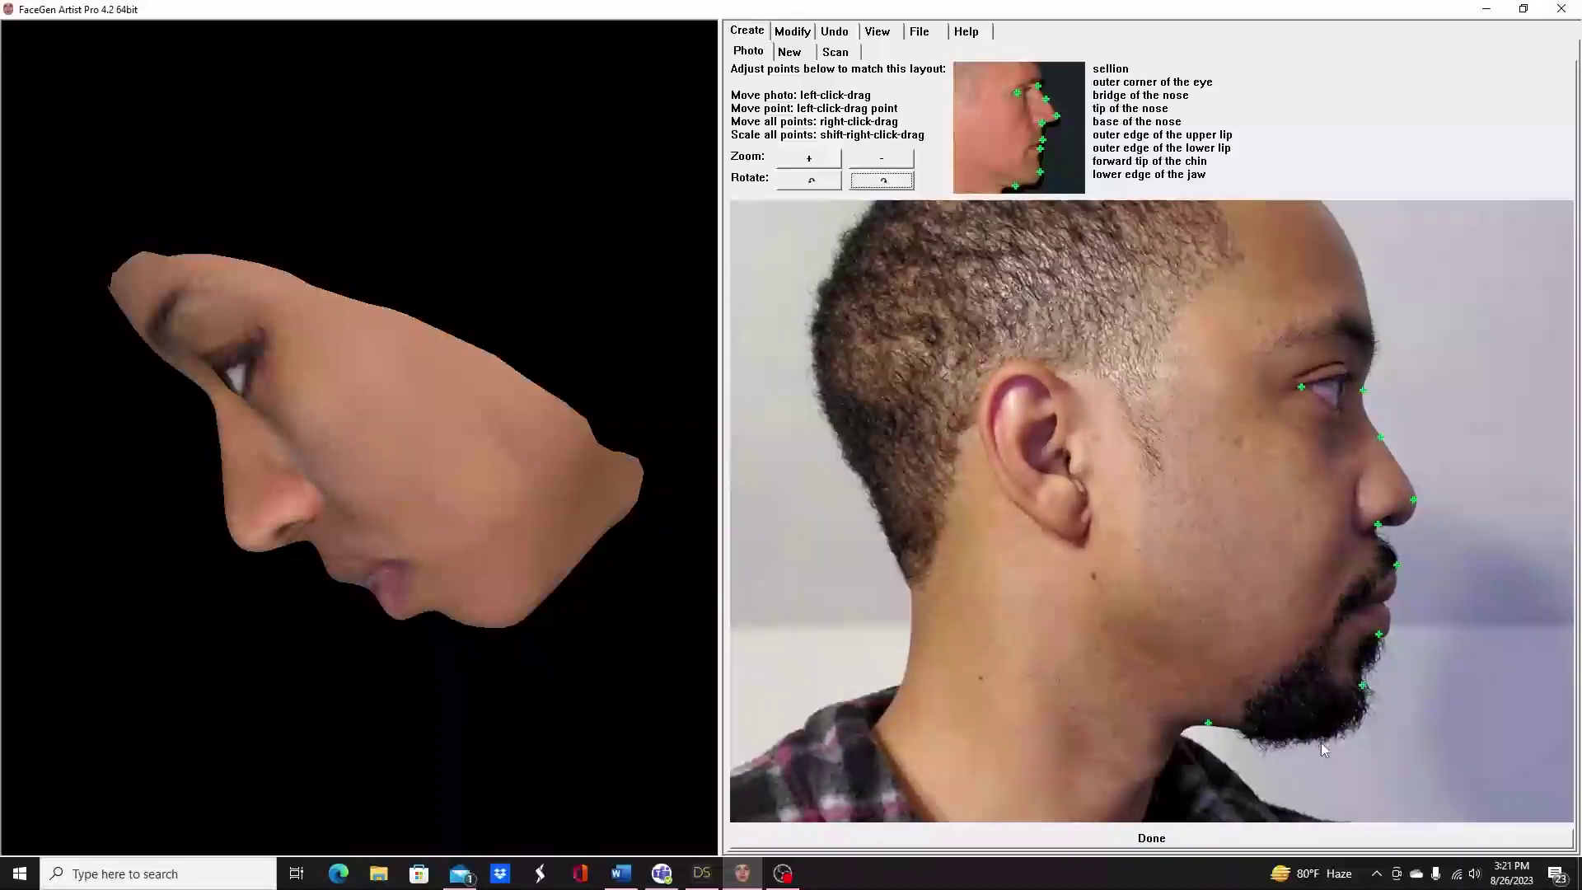
click(1162, 841)
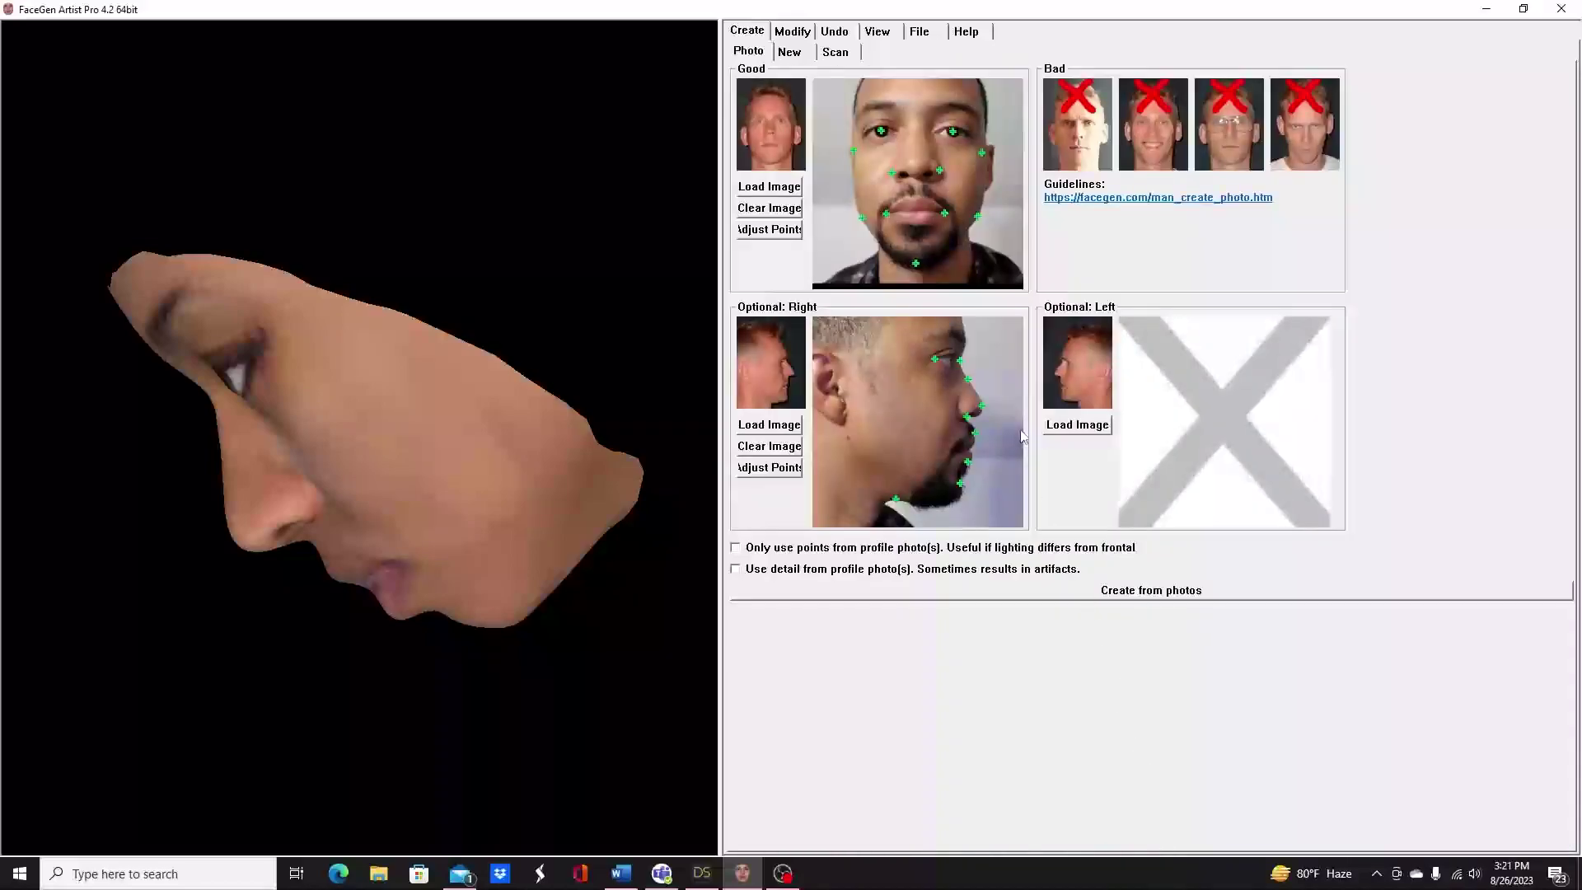
Load photo 20210705_020941 as the left profile image, rotate it upright and roughly place the sellion point
click(1078, 425)
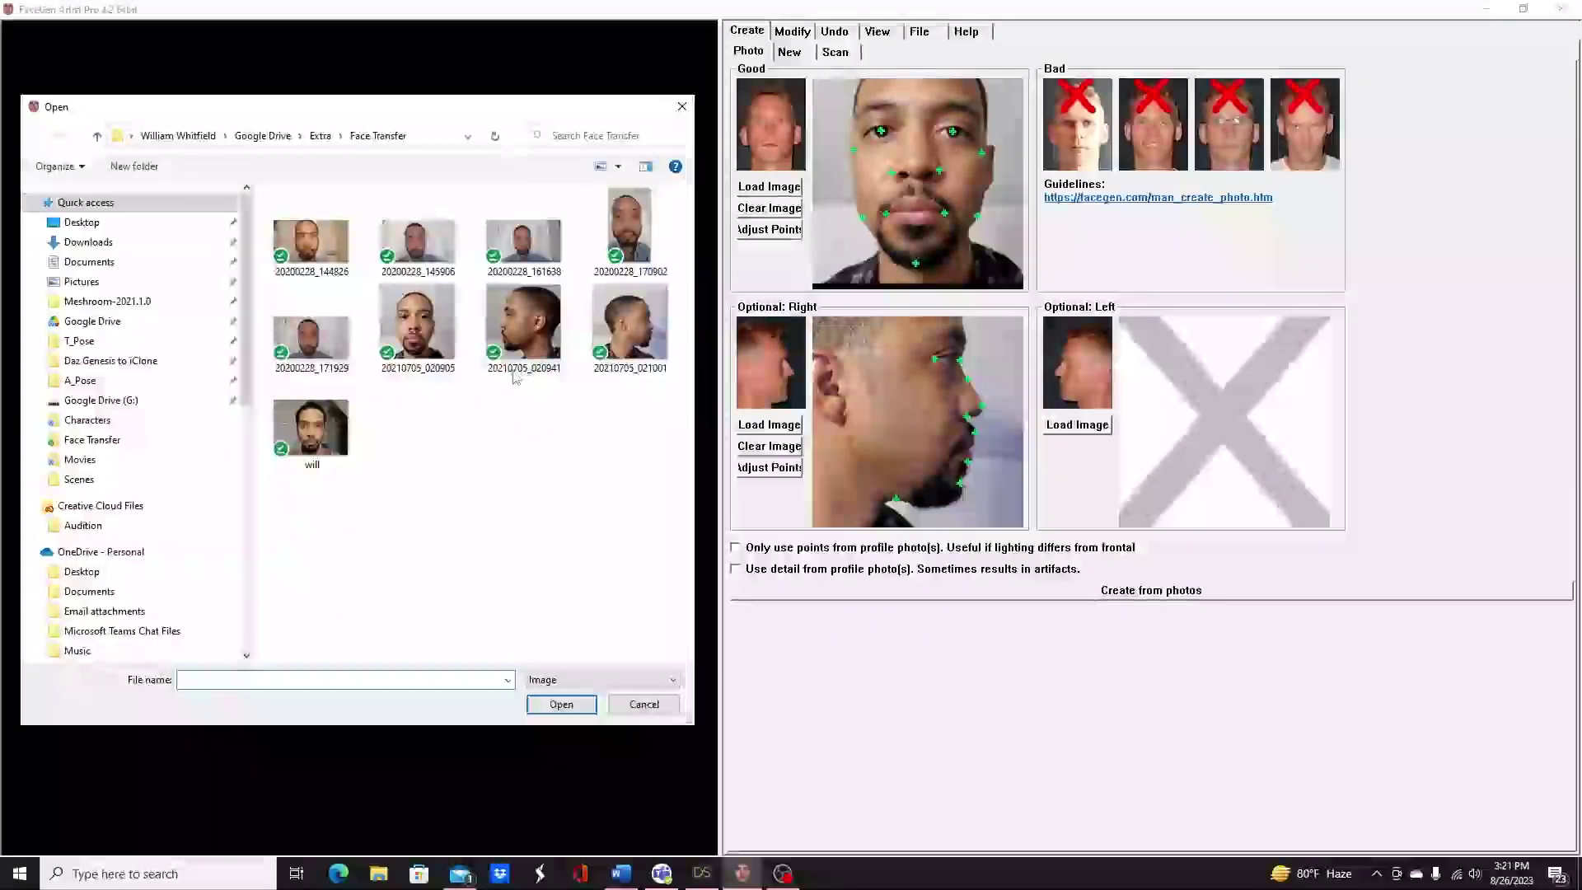
click(524, 363)
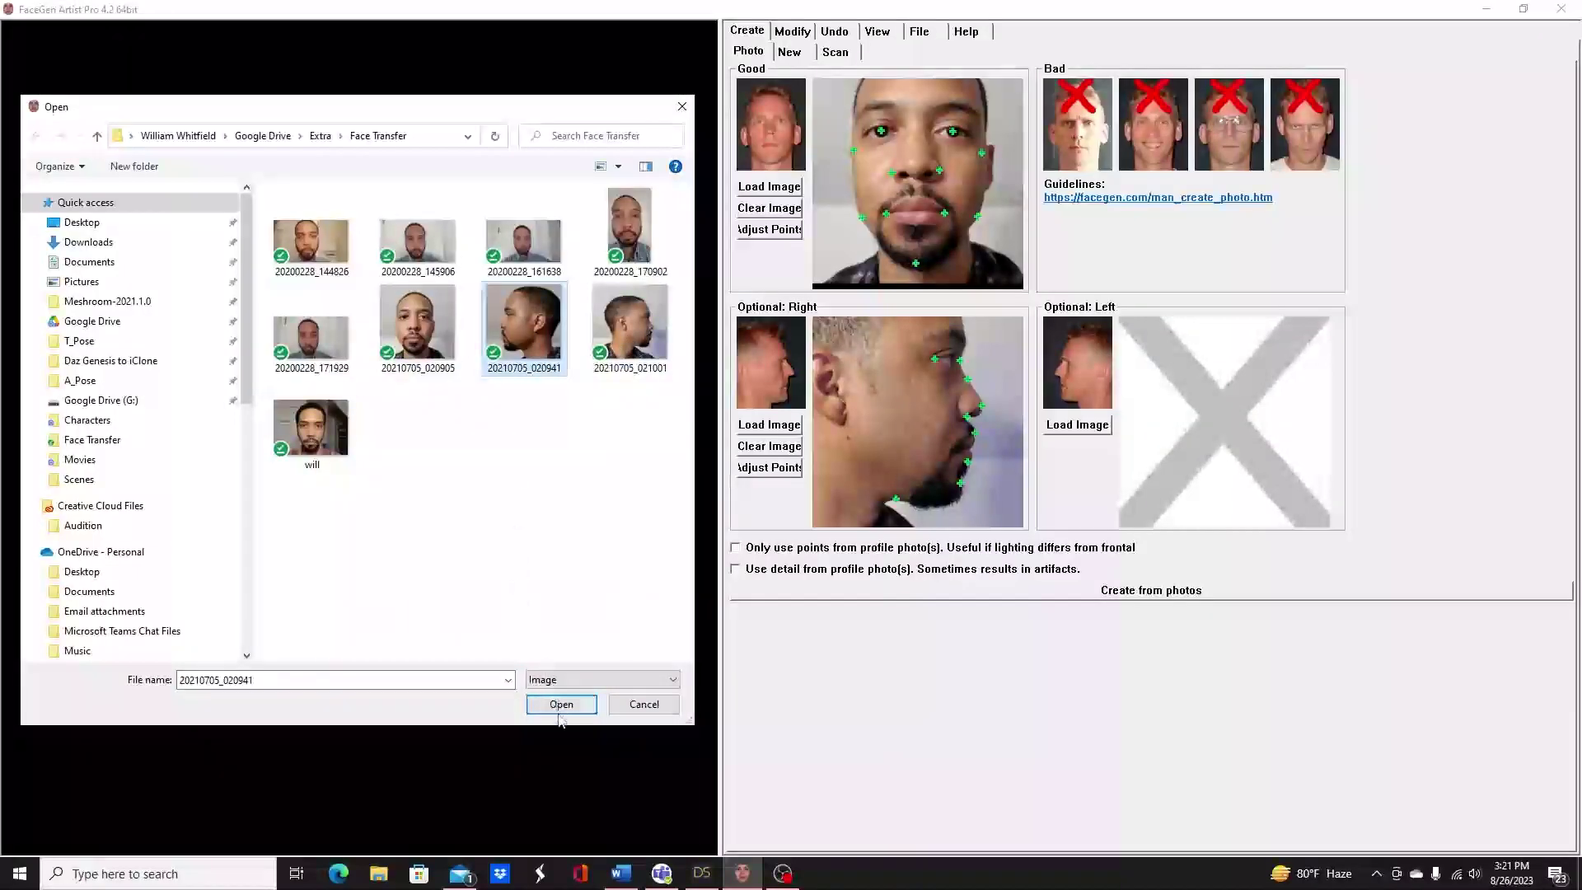
click(560, 713)
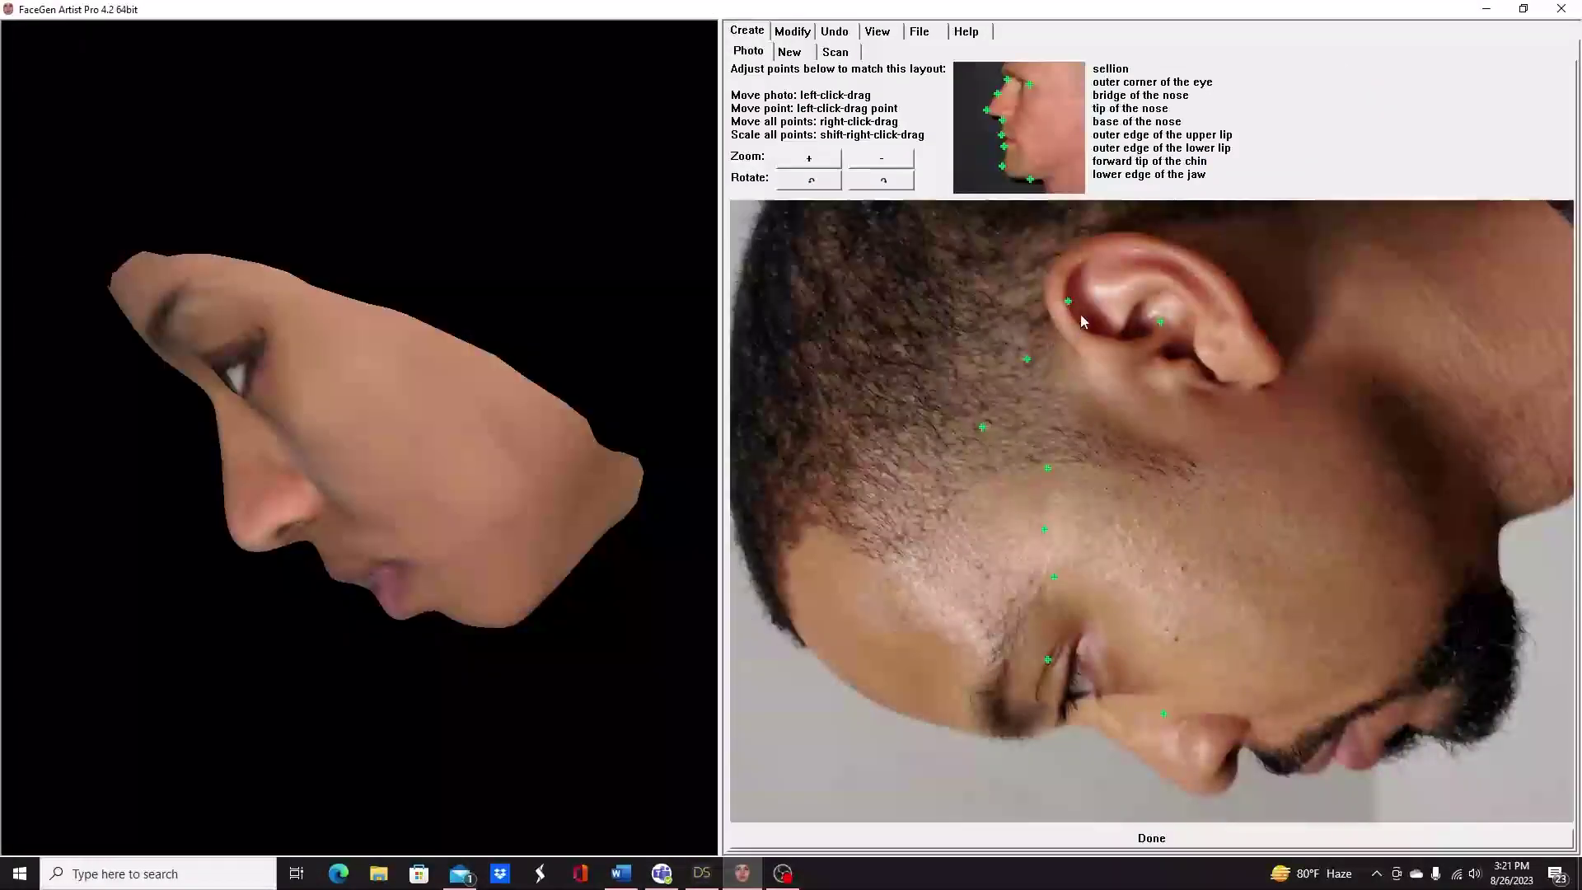
drag(1068, 301, 1114, 746)
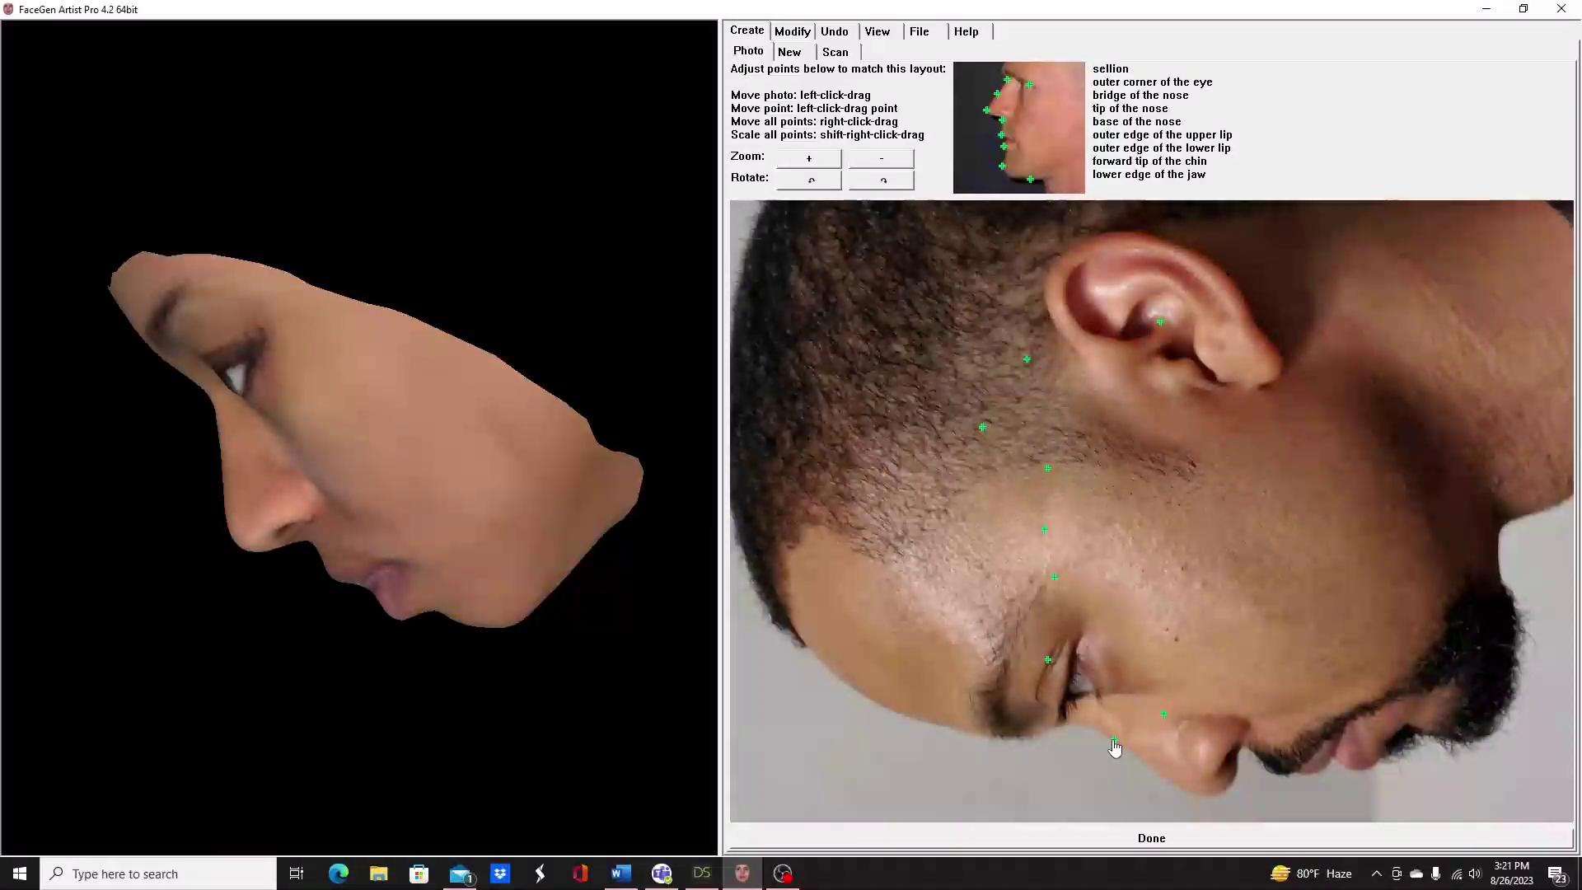
click(880, 183)
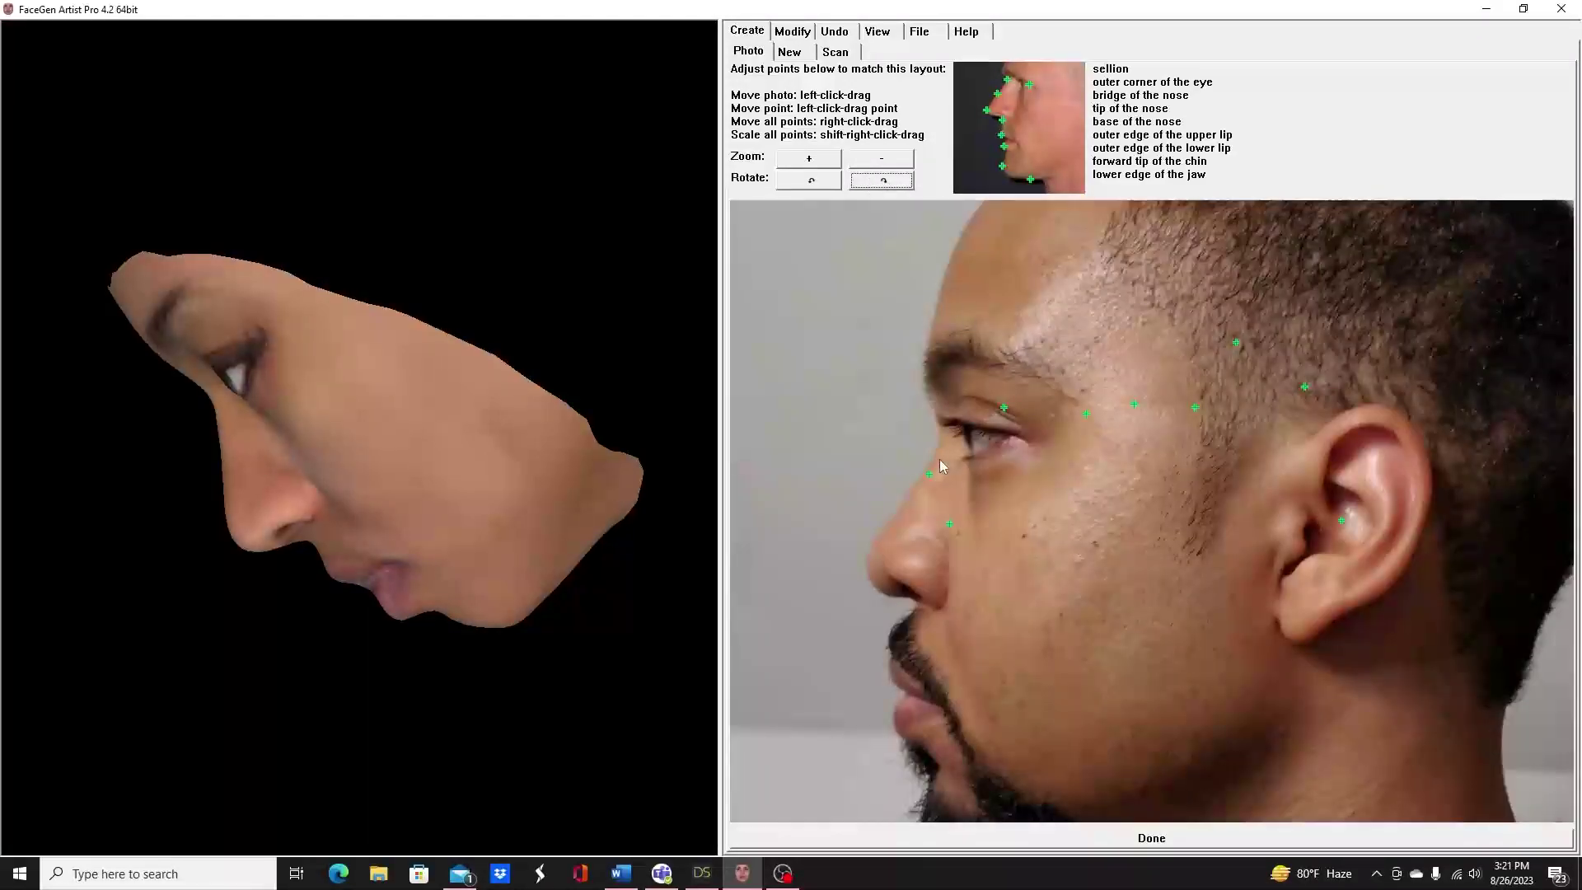
drag(930, 474, 927, 465)
click(811, 182)
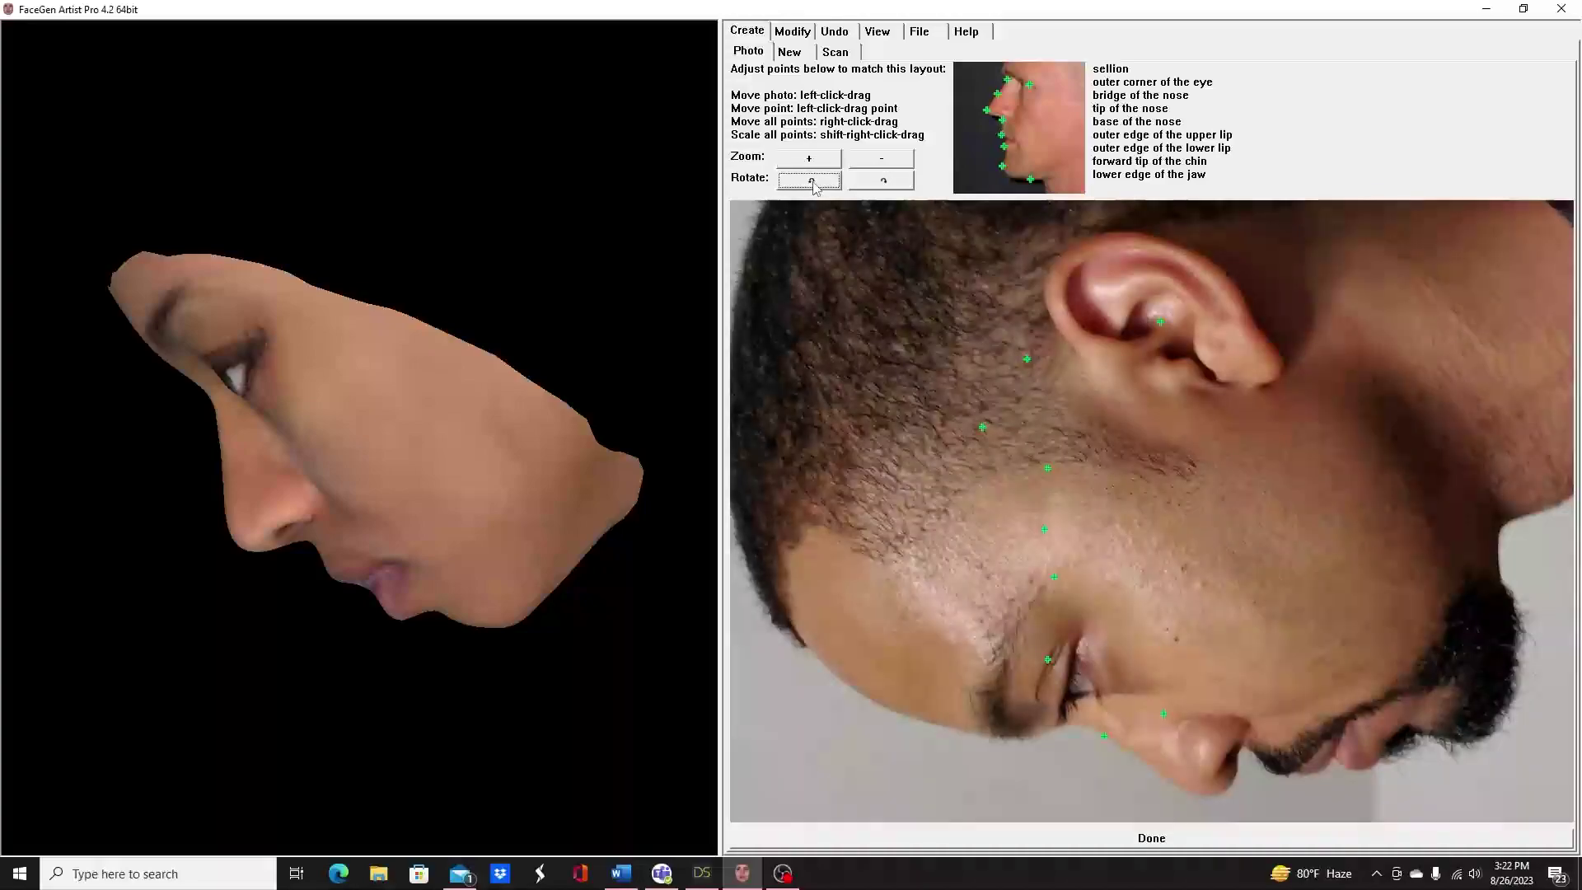
click(882, 180)
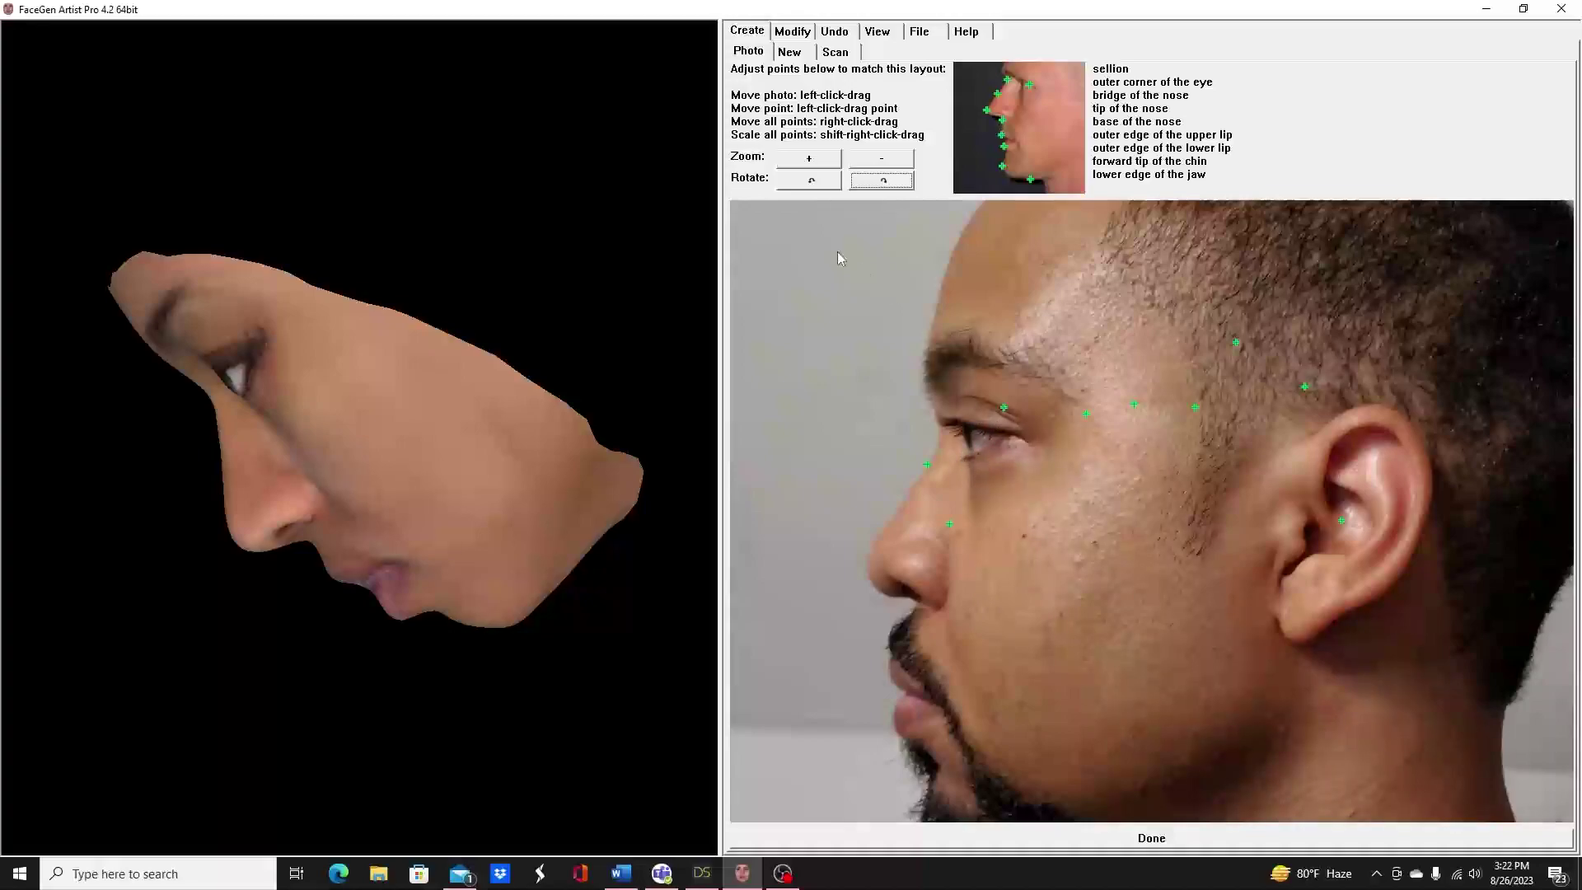
click(809, 181)
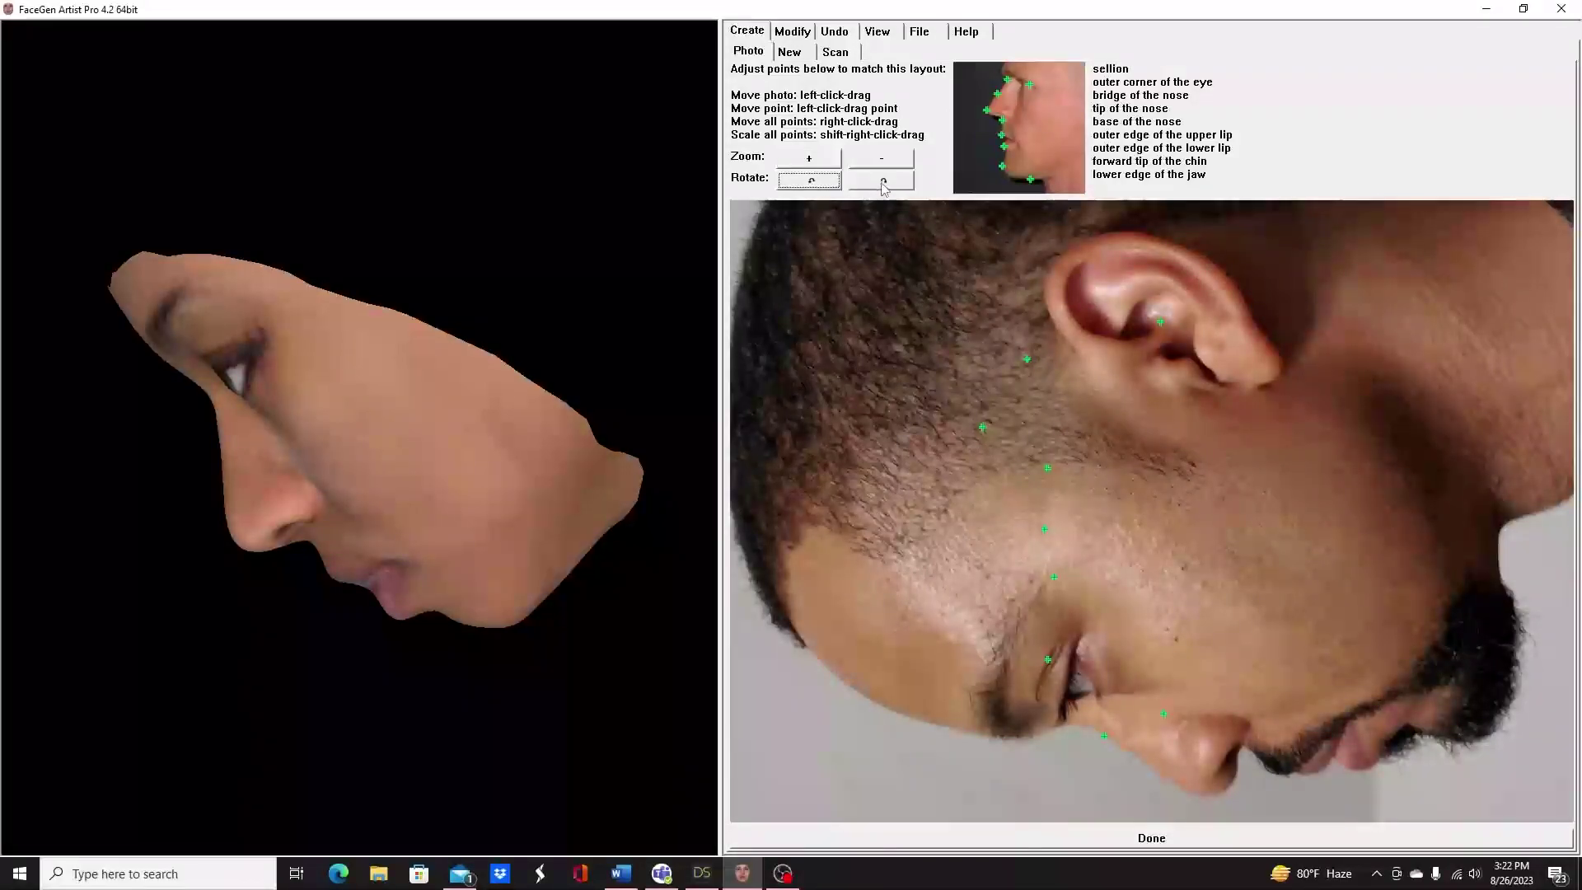
click(883, 181)
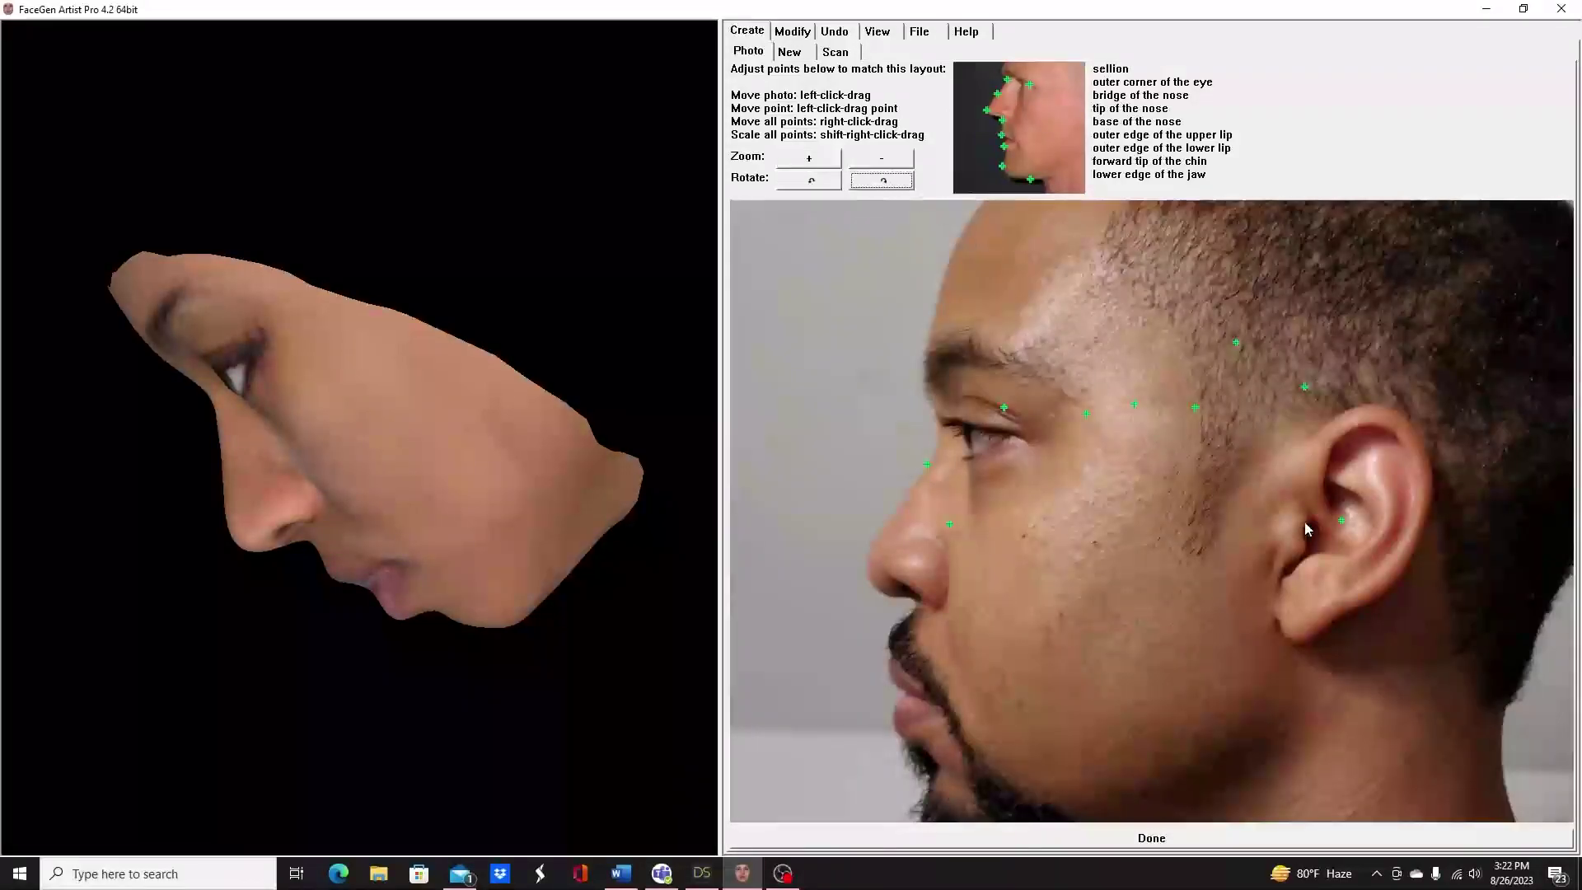
Place the left profile's points on the upper lip, lower lip, lower edge of the jaw and forward tip of the chin
drag(1342, 521, 894, 655)
drag(1306, 387, 902, 740)
drag(1131, 663, 1148, 498)
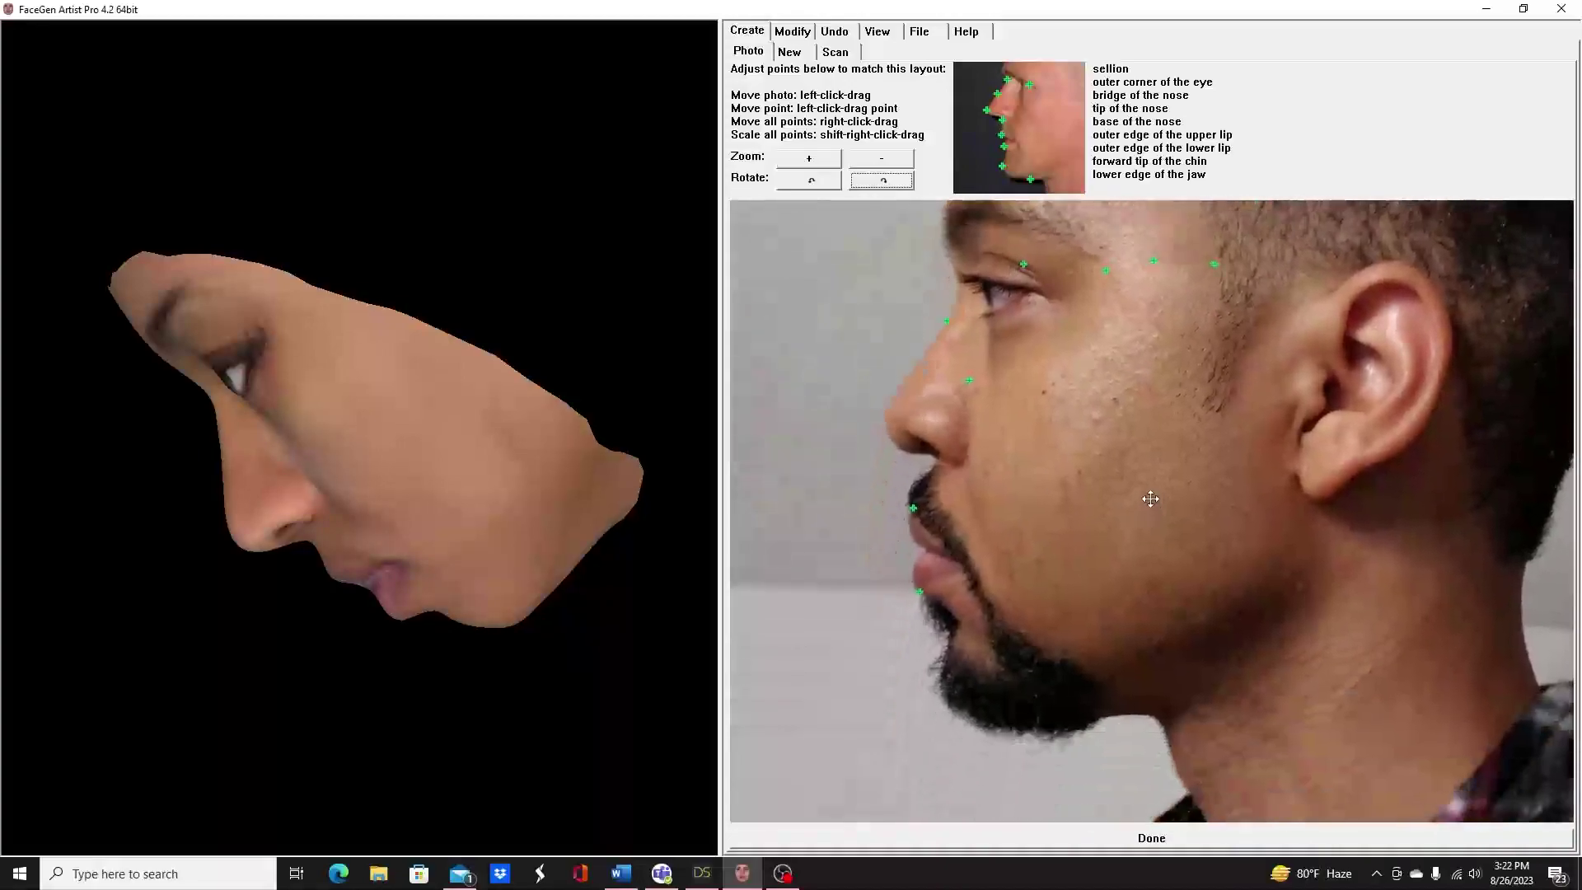
drag(1153, 265, 1118, 721)
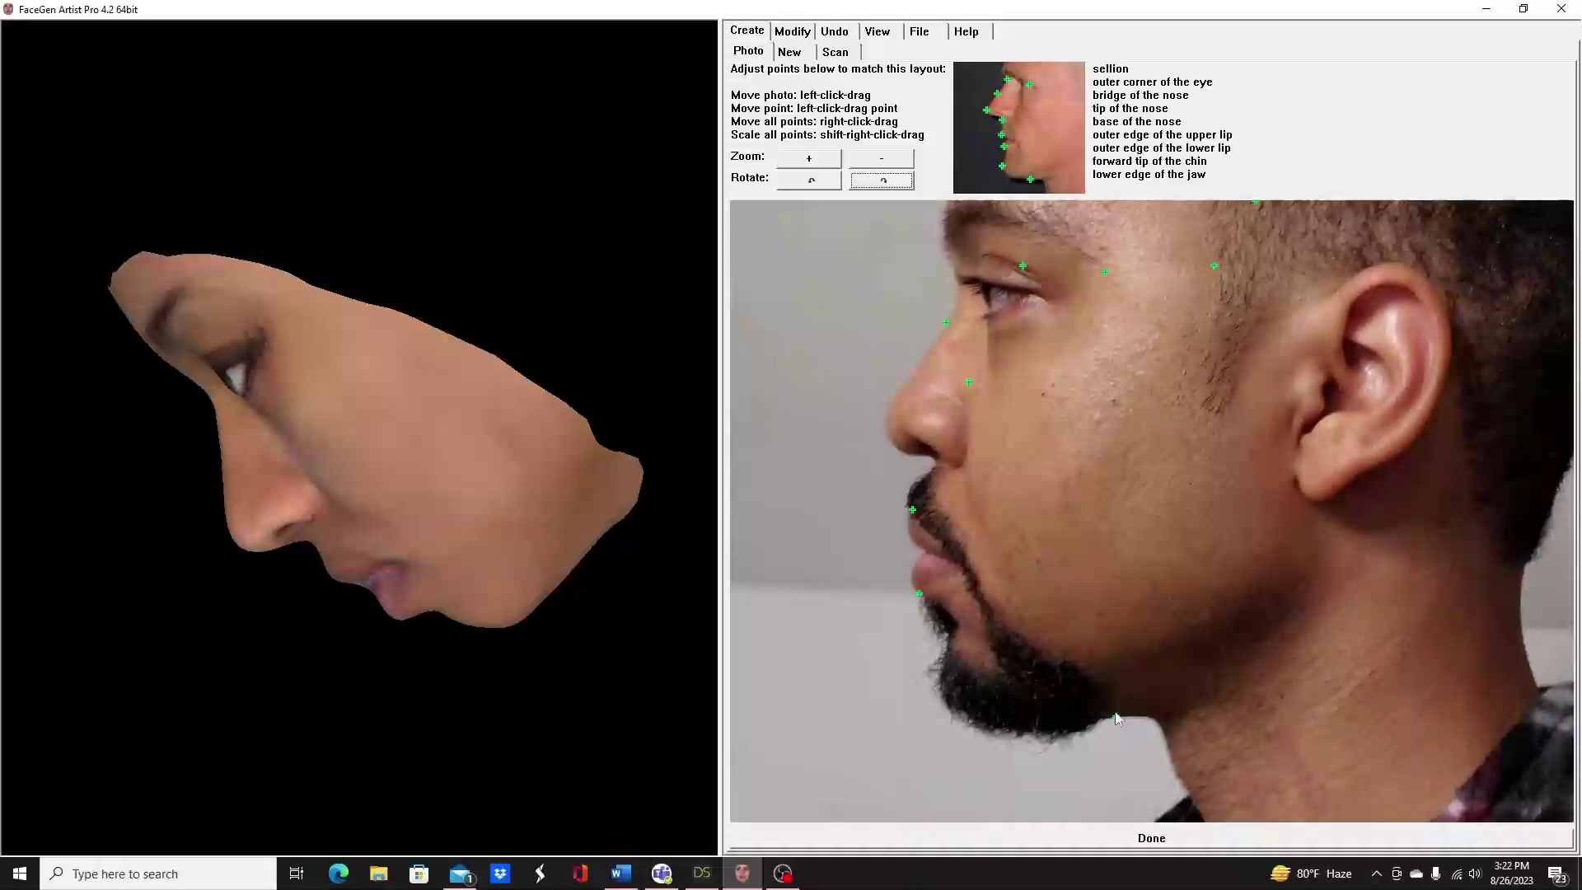
drag(1215, 267, 941, 670)
scroll(1071, 545, up, 2)
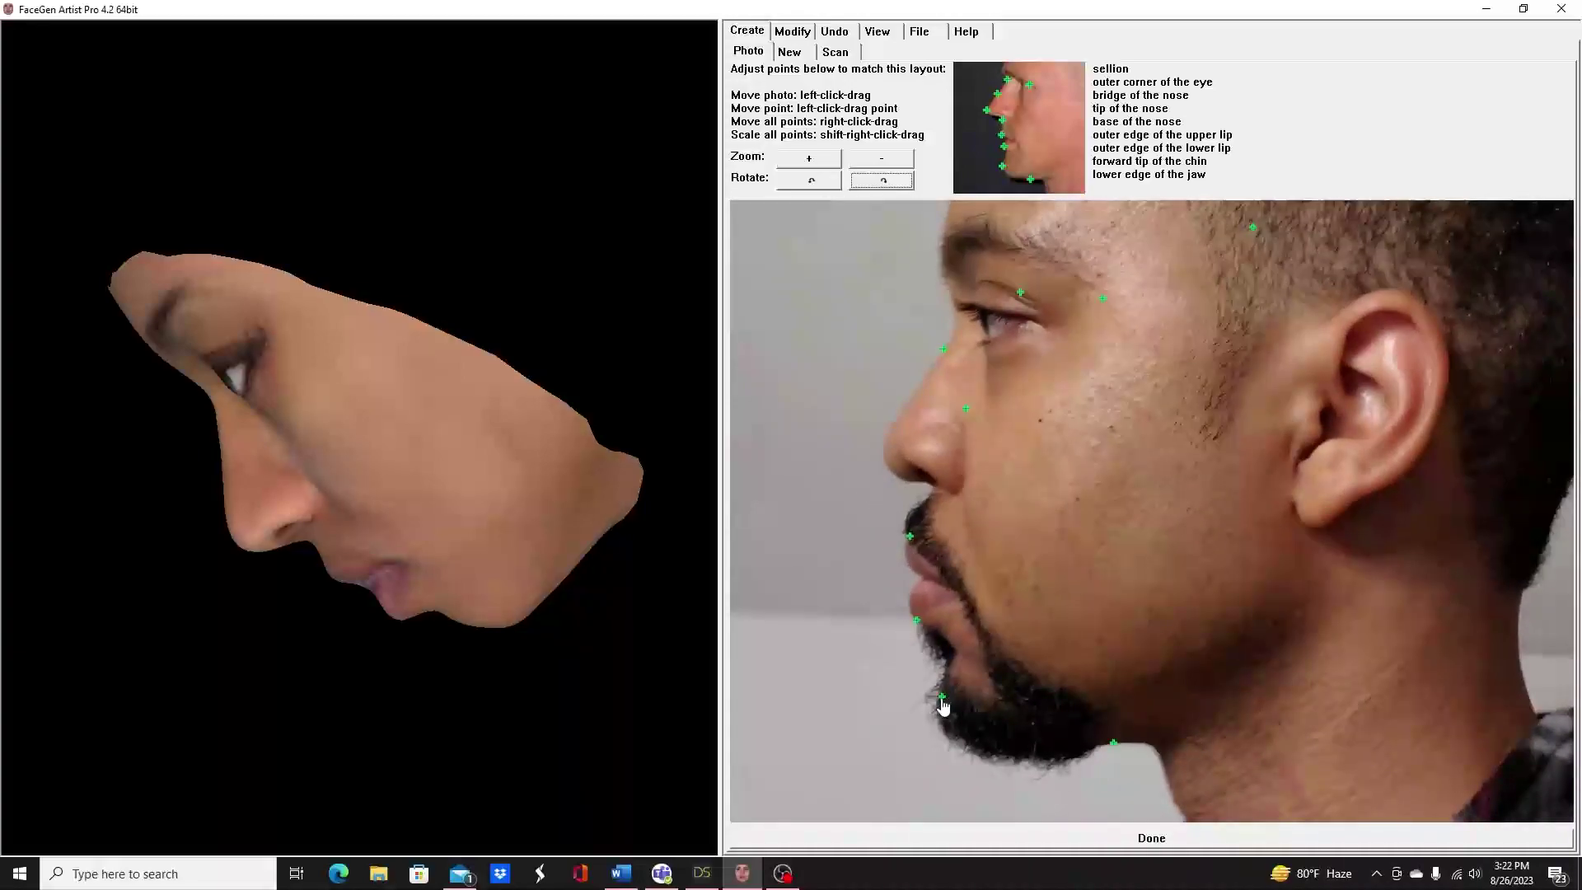
drag(941, 700, 944, 711)
Place the left profile's nose tip, nose base, outer eye corner, sellion and nose bridge points and finish its point adjustment
drag(1083, 481, 1075, 618)
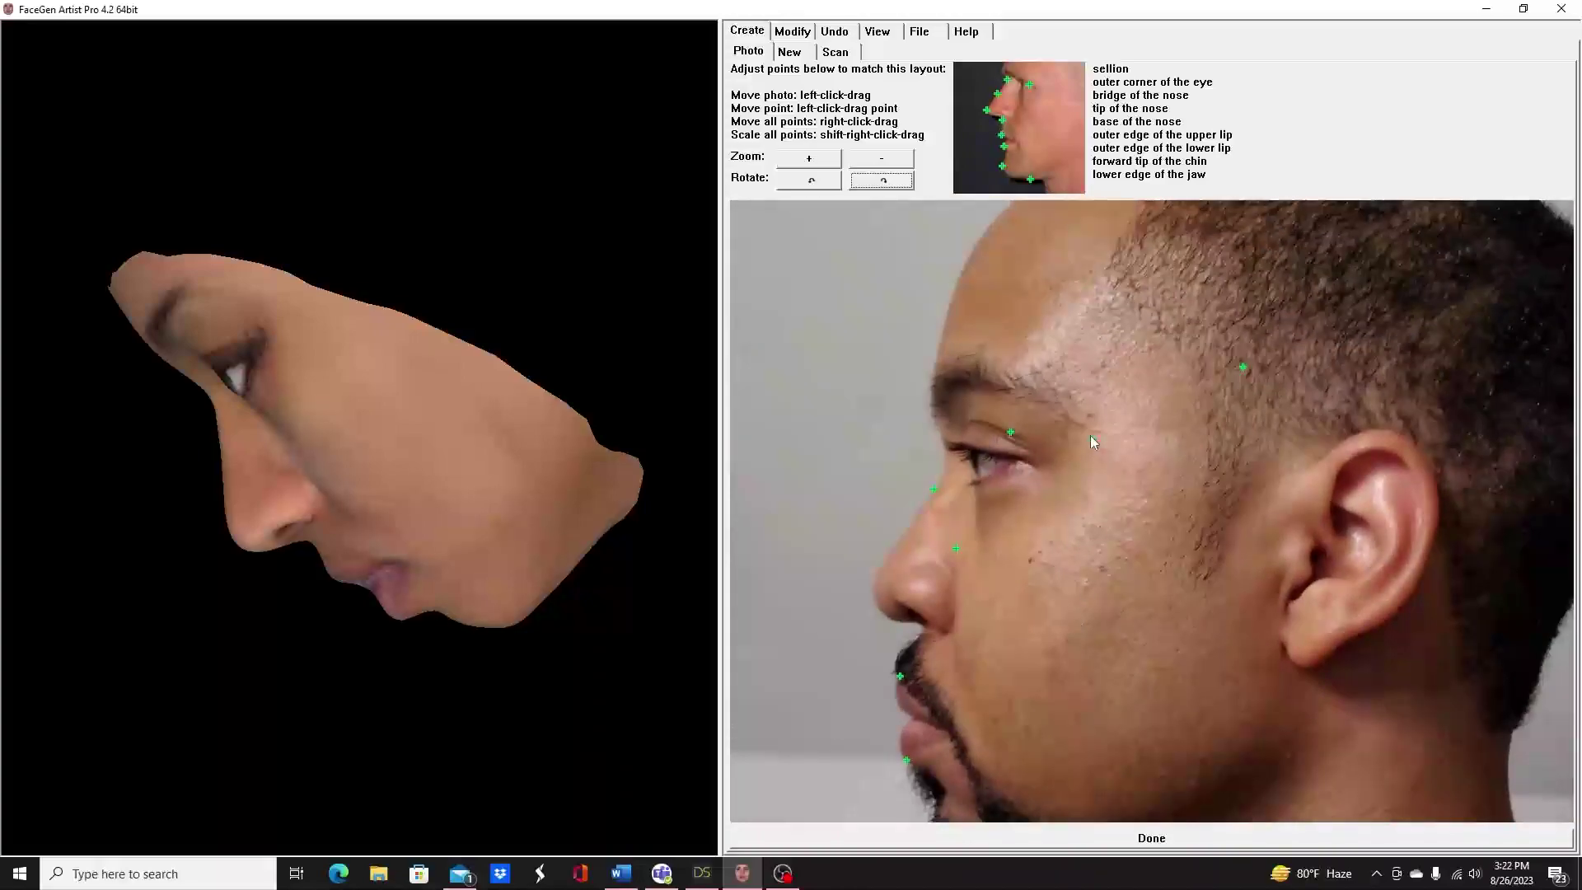
drag(1244, 372, 877, 604)
drag(1090, 438, 921, 628)
drag(1169, 527, 1109, 567)
drag(967, 427, 992, 453)
drag(892, 482, 907, 436)
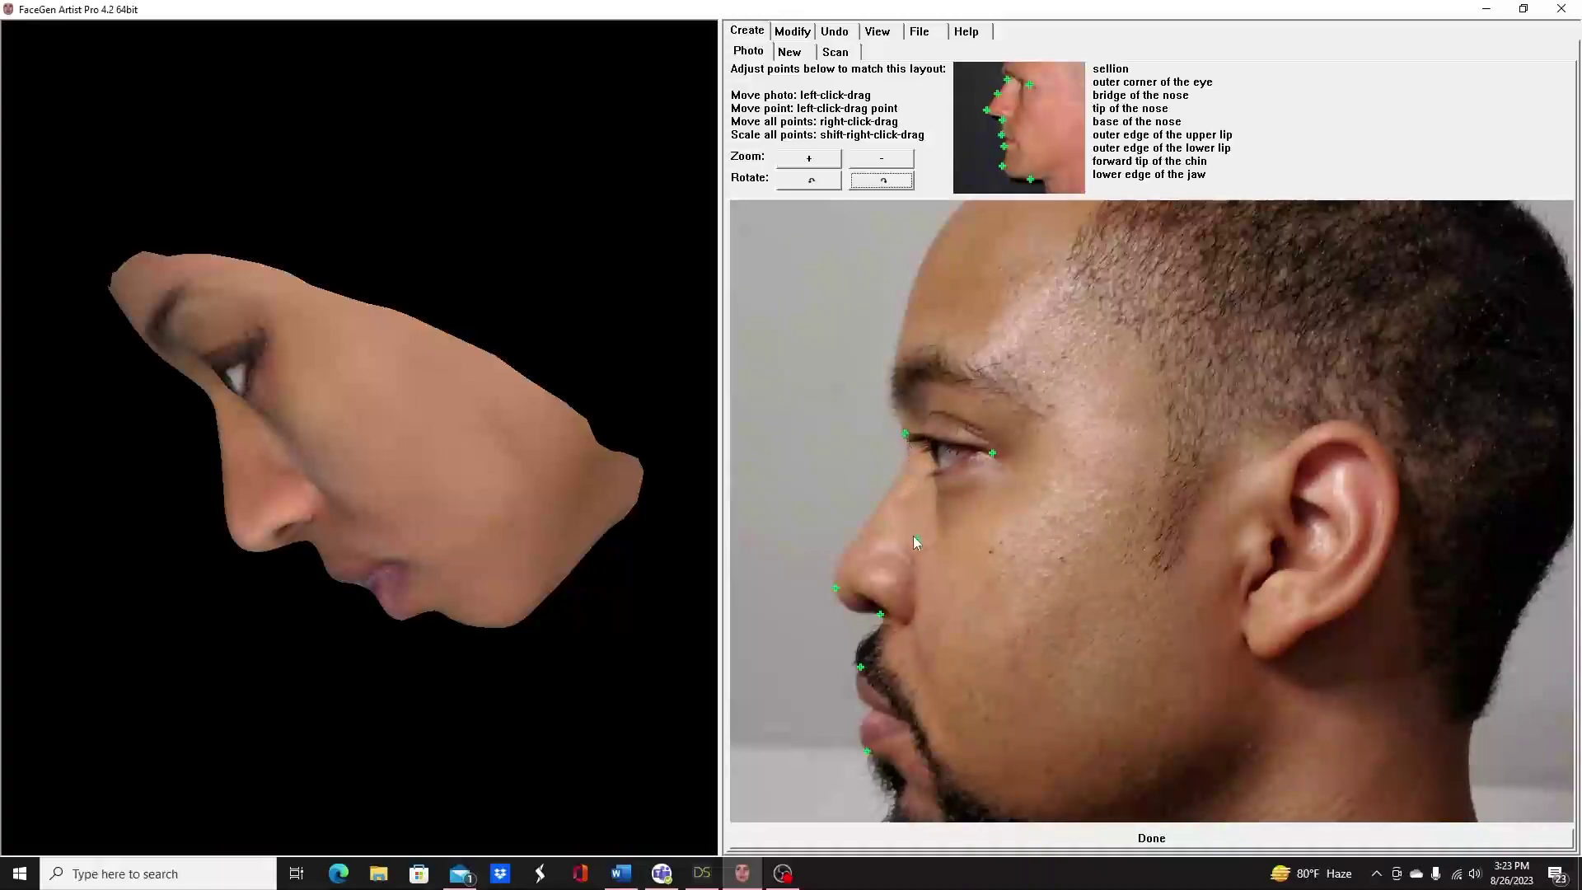
drag(915, 539, 884, 515)
drag(1109, 576, 1099, 383)
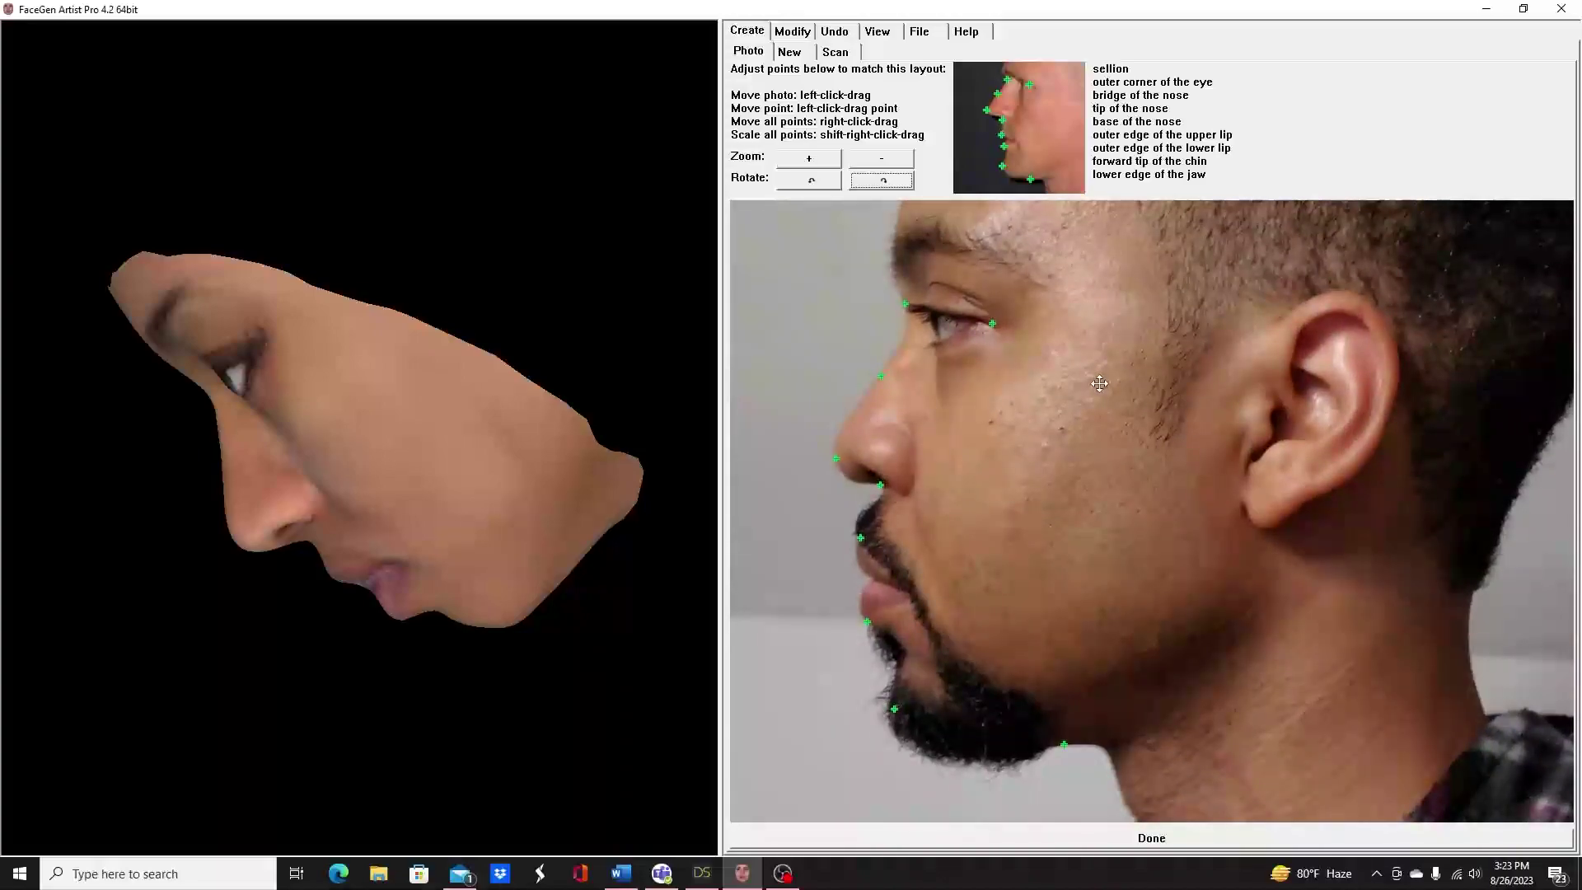
mouse_move(1099, 383)
mouse_down()
mouse_move(1080, 482)
mouse_move(1088, 412)
mouse_up()
click(1206, 836)
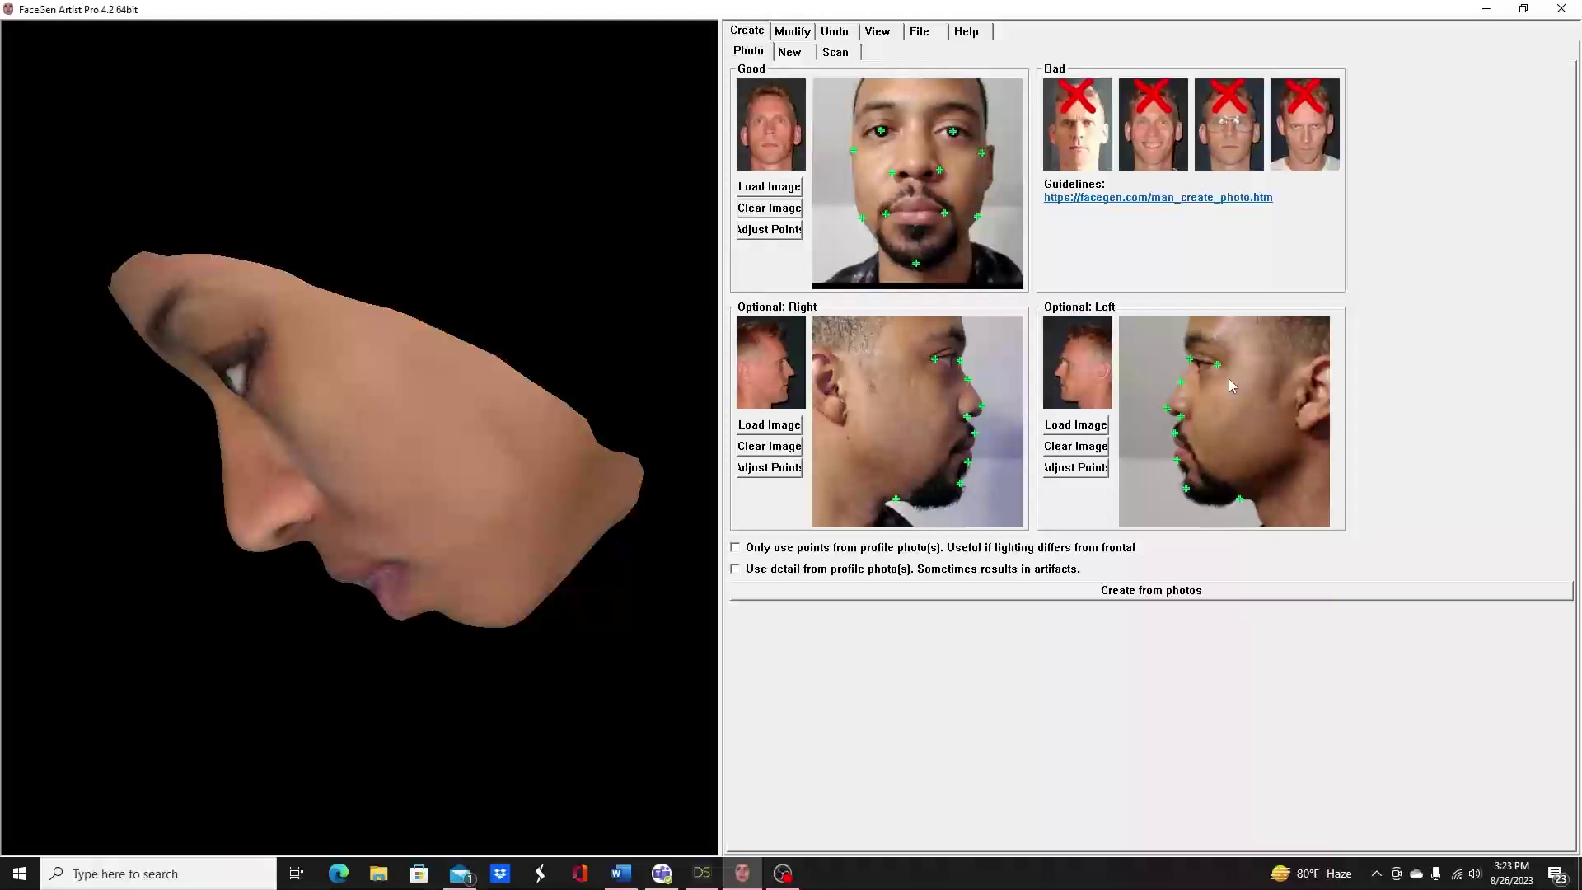
Create the 3D face from the three photos and inspect it from the front and side
click(1088, 595)
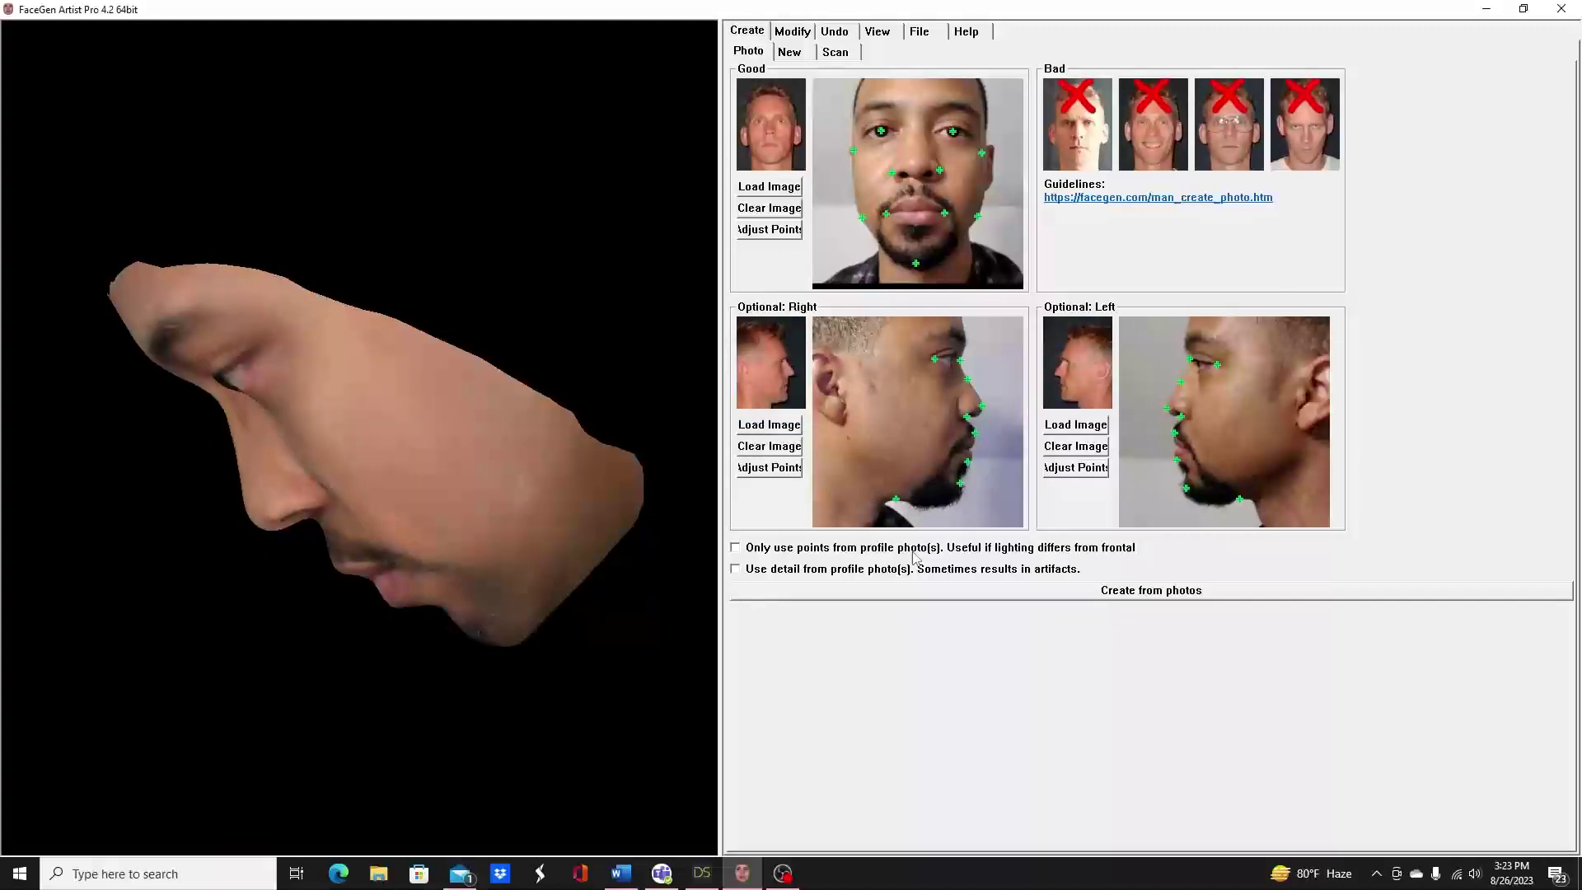
drag(314, 396, 478, 486)
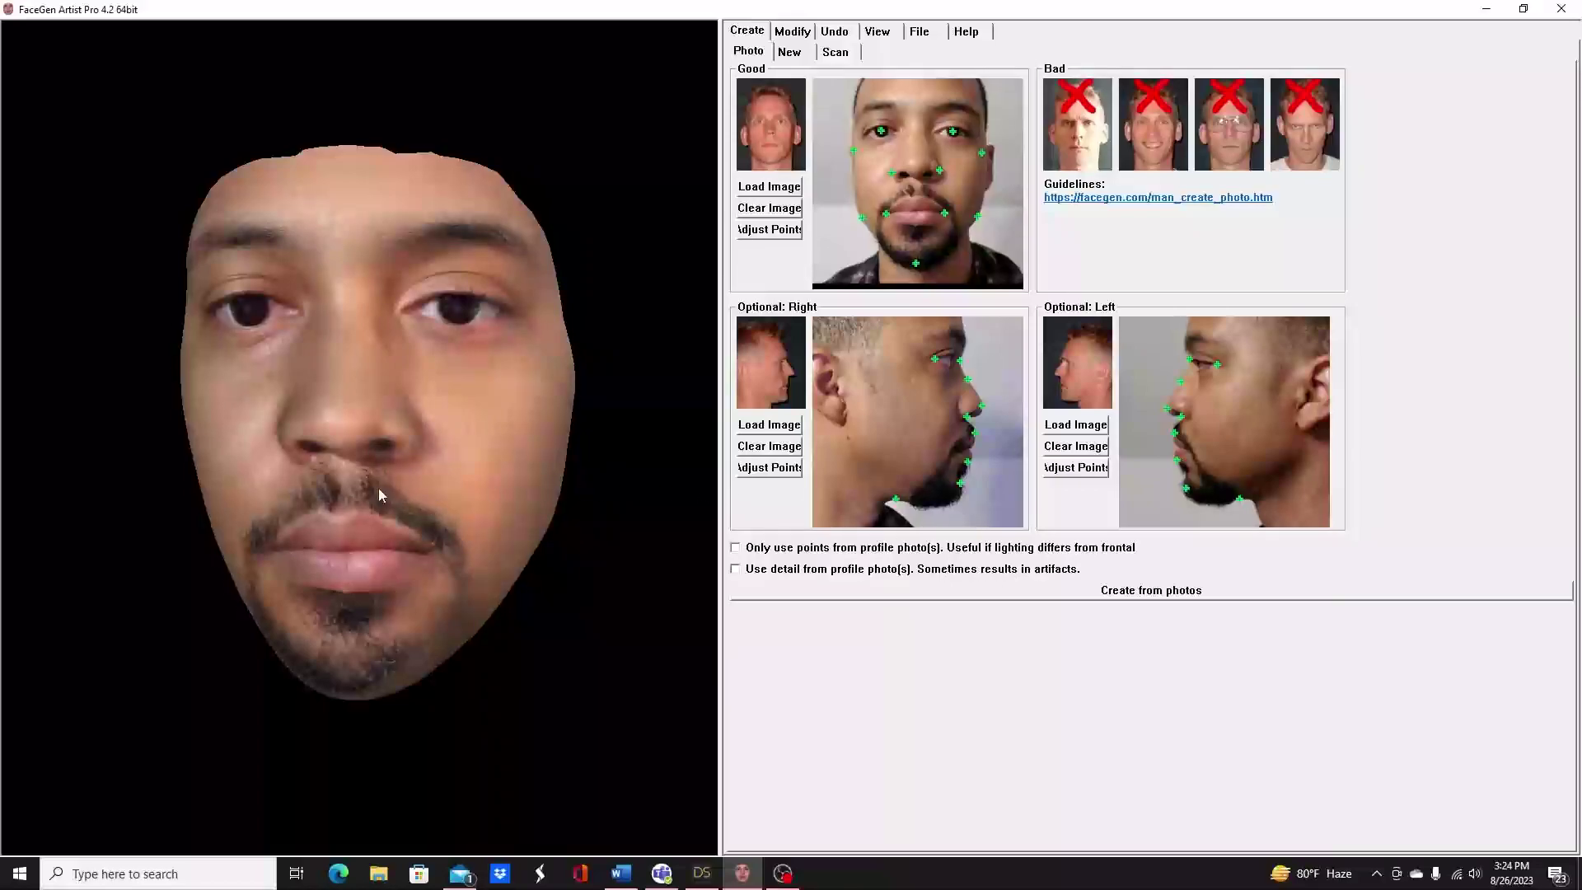
drag(378, 488, 575, 515)
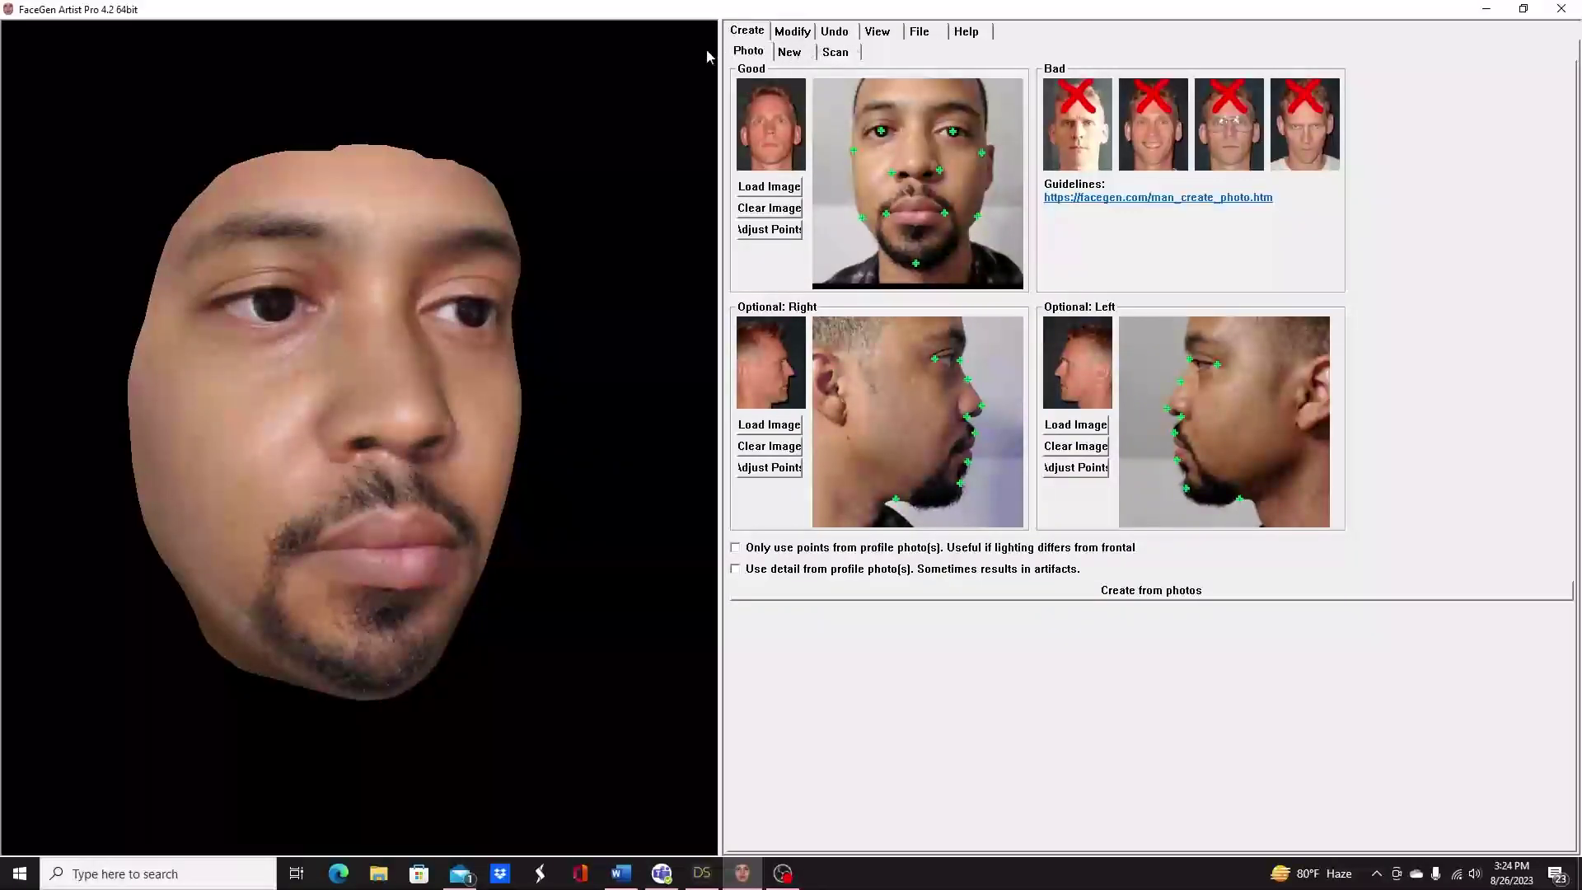
Set the symmetric shape's Brow Ridge - high / low to -2.12 and Cheekbones - shallow / pronounced to 0.20
click(791, 35)
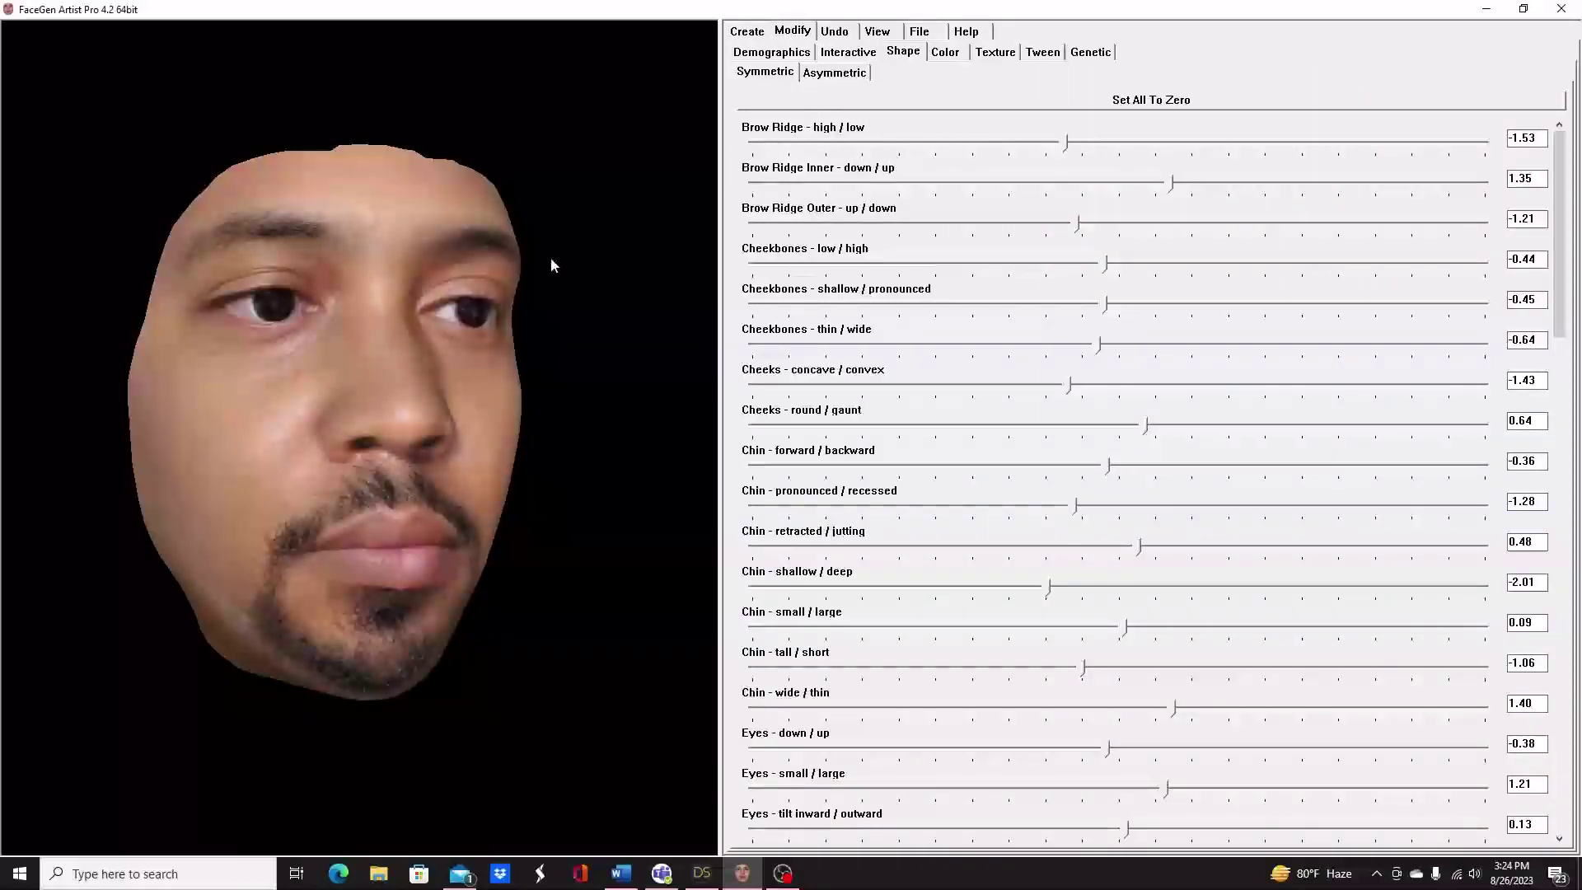
drag(545, 272, 448, 318)
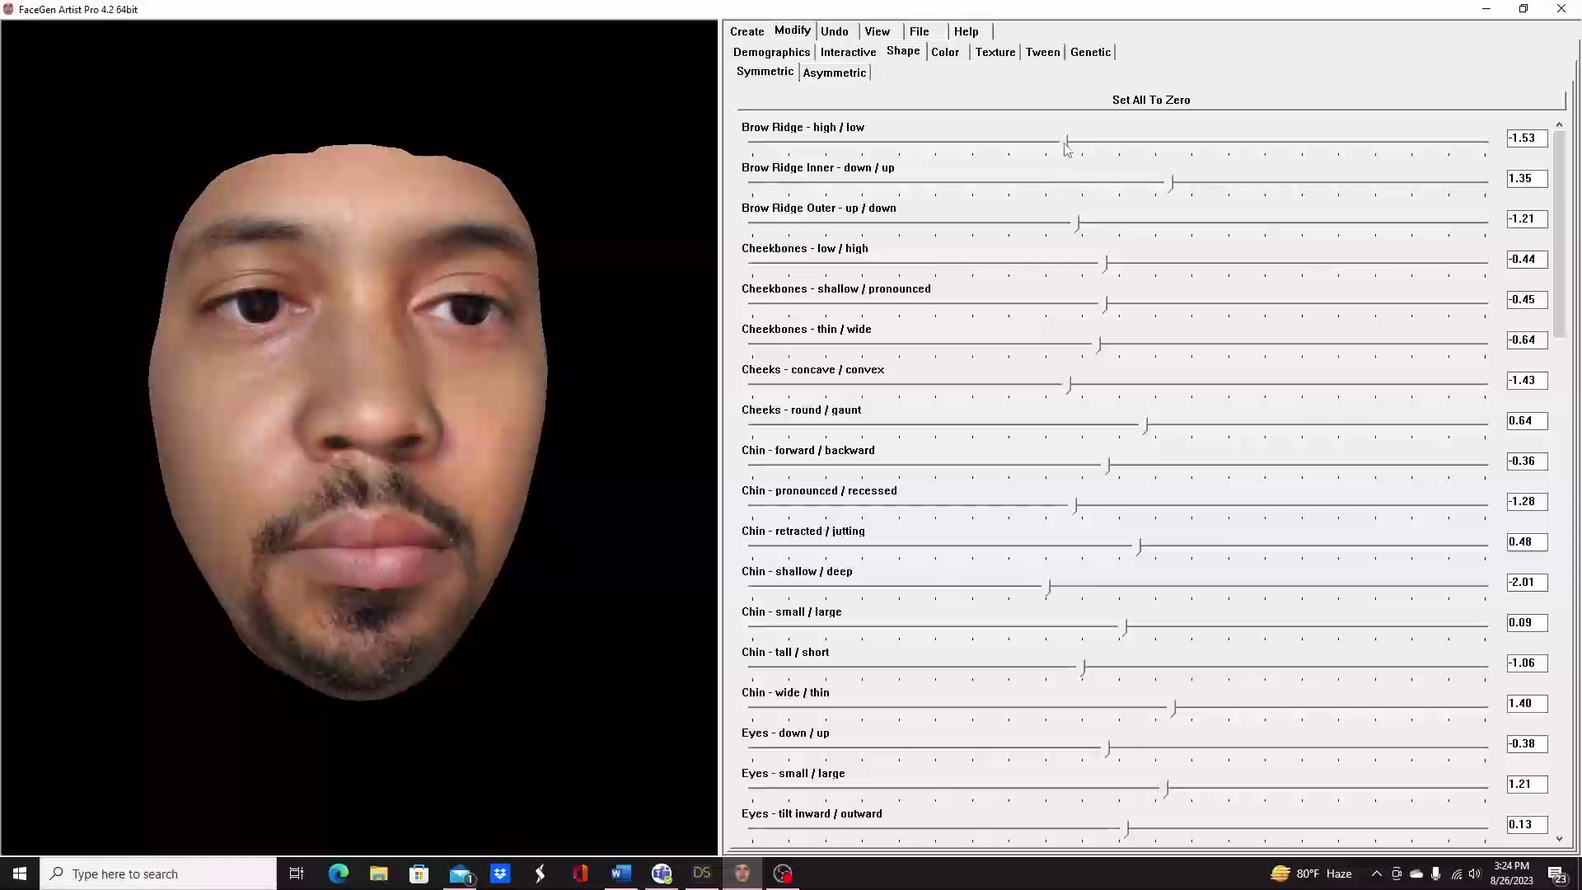
drag(1068, 147, 1044, 152)
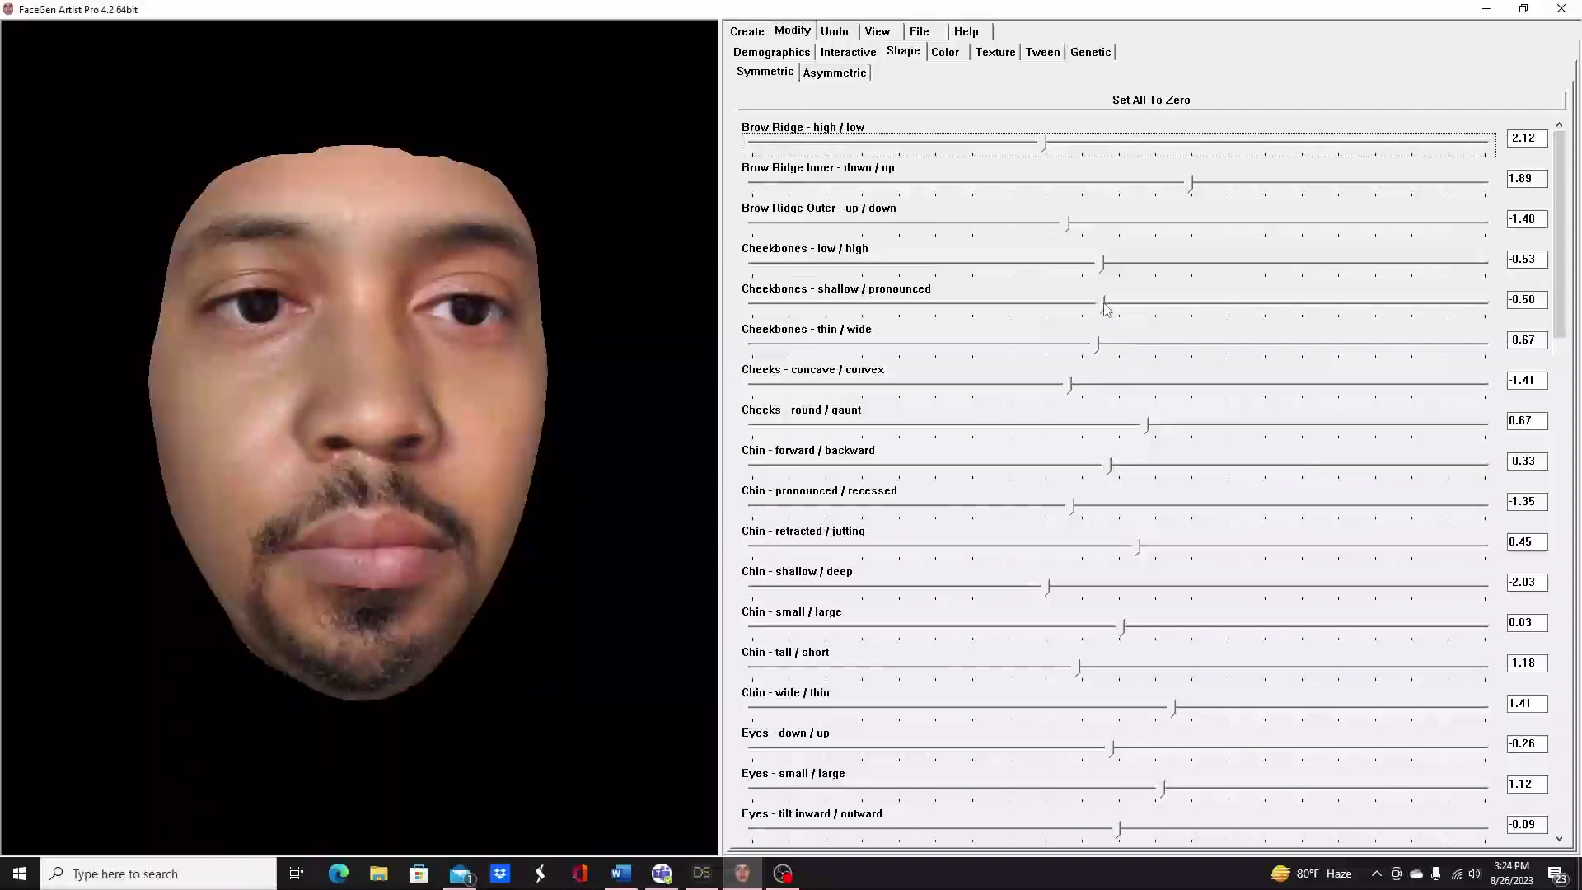
mouse_move(1105, 308)
mouse_down()
mouse_move(1086, 306)
mouse_move(1130, 302)
mouse_up()
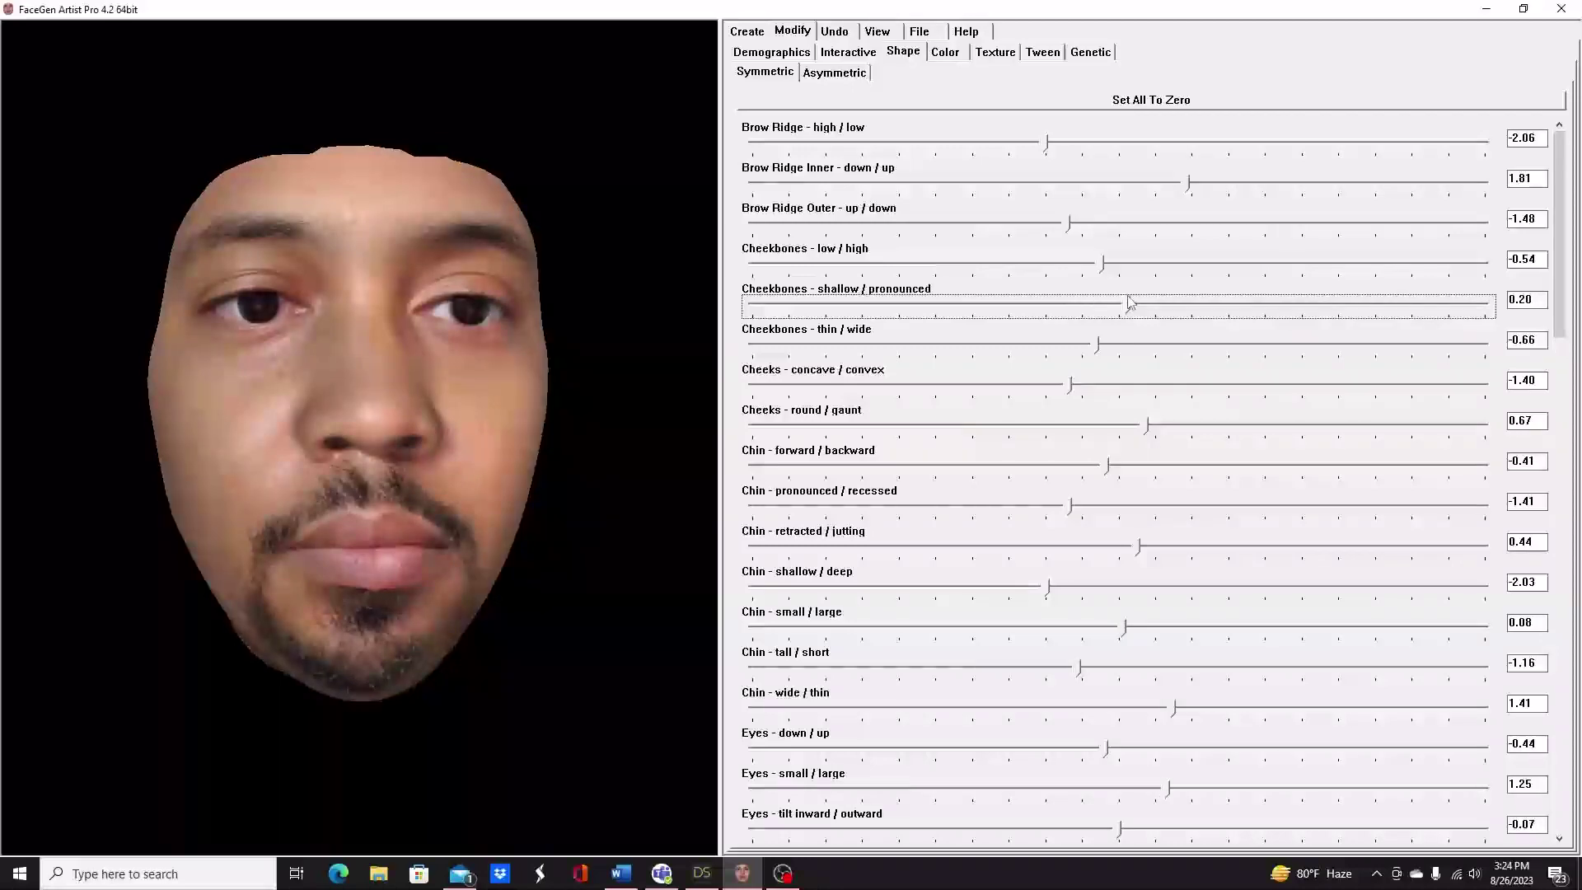
Make the chin slightly more pronounced and set Eyes - small / large to 2.39
drag(1073, 511, 1063, 510)
drag(1167, 794, 1211, 790)
scroll(1146, 611, down, 1)
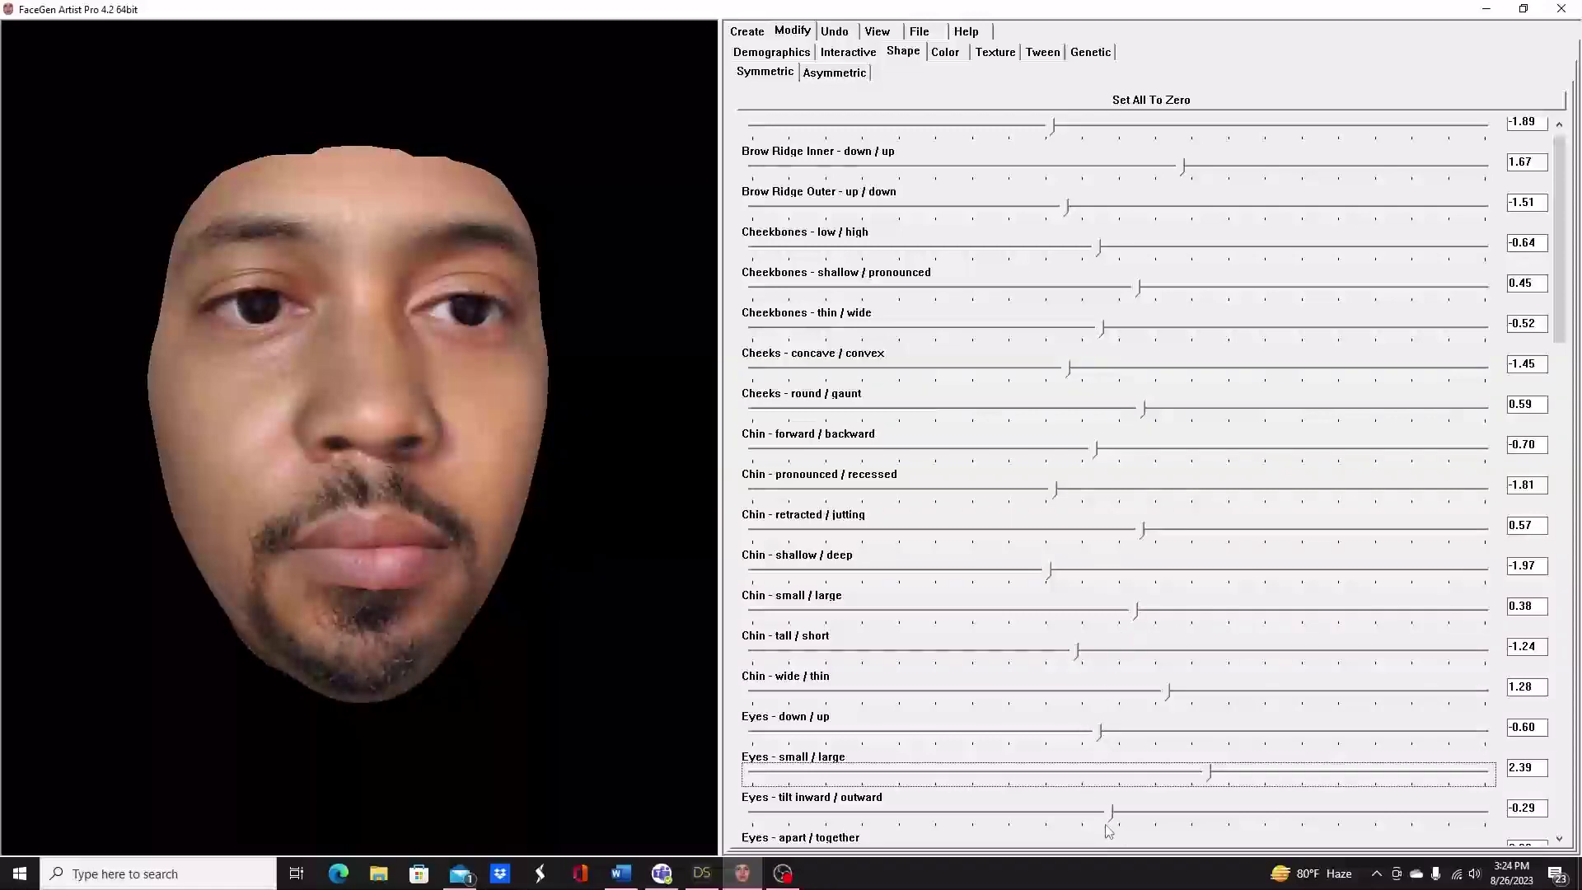
Set the face color's Beard - Flushed / Pale value to -2.60
scroll(1061, 351, up, 1)
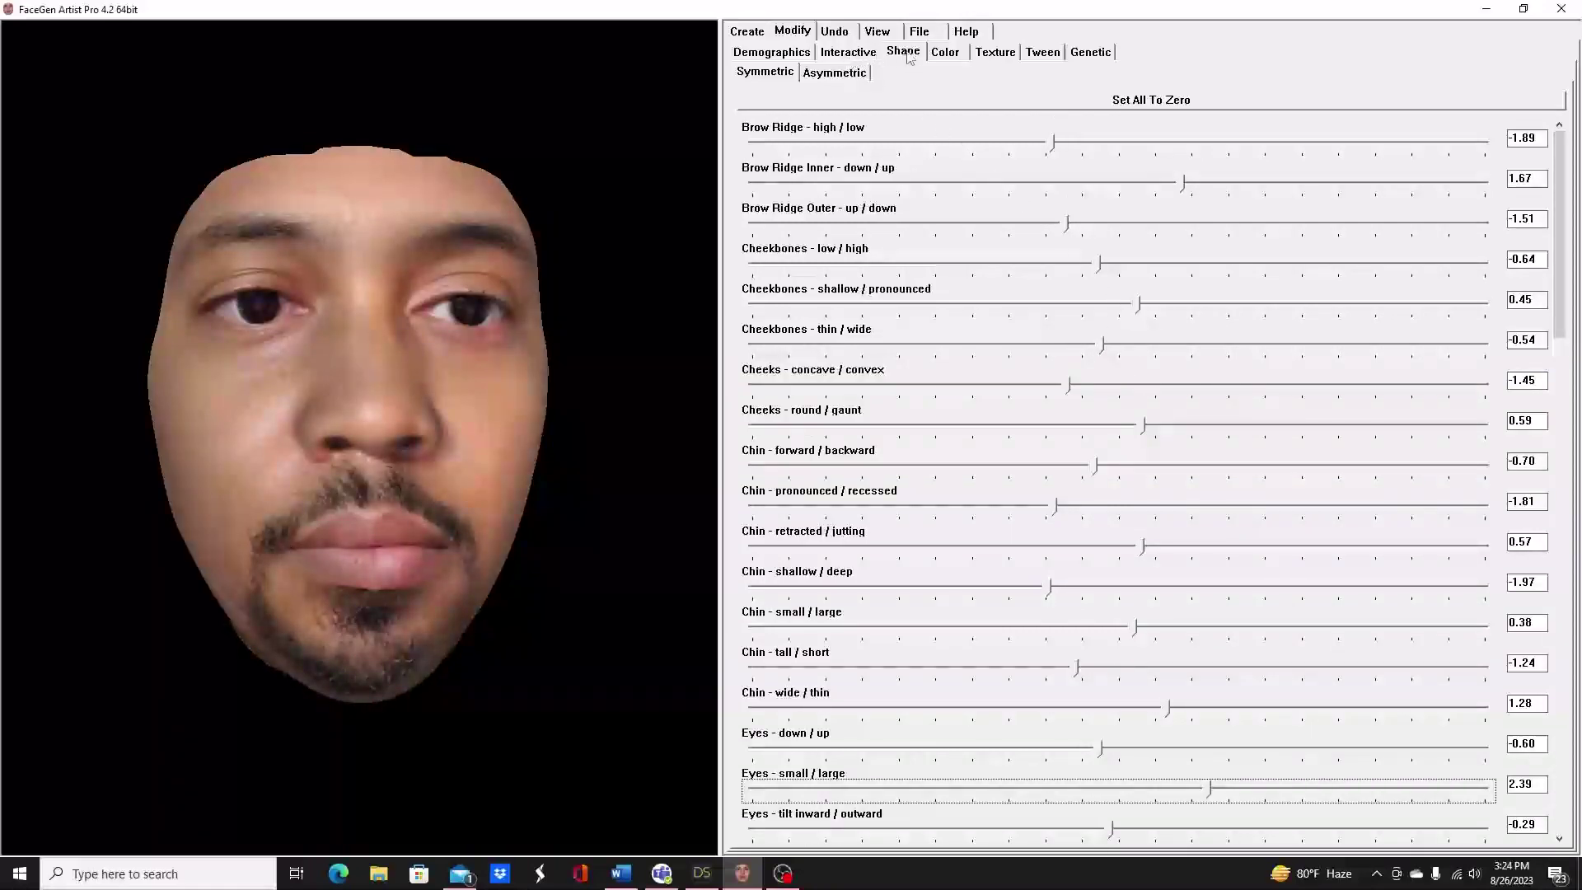
click(944, 54)
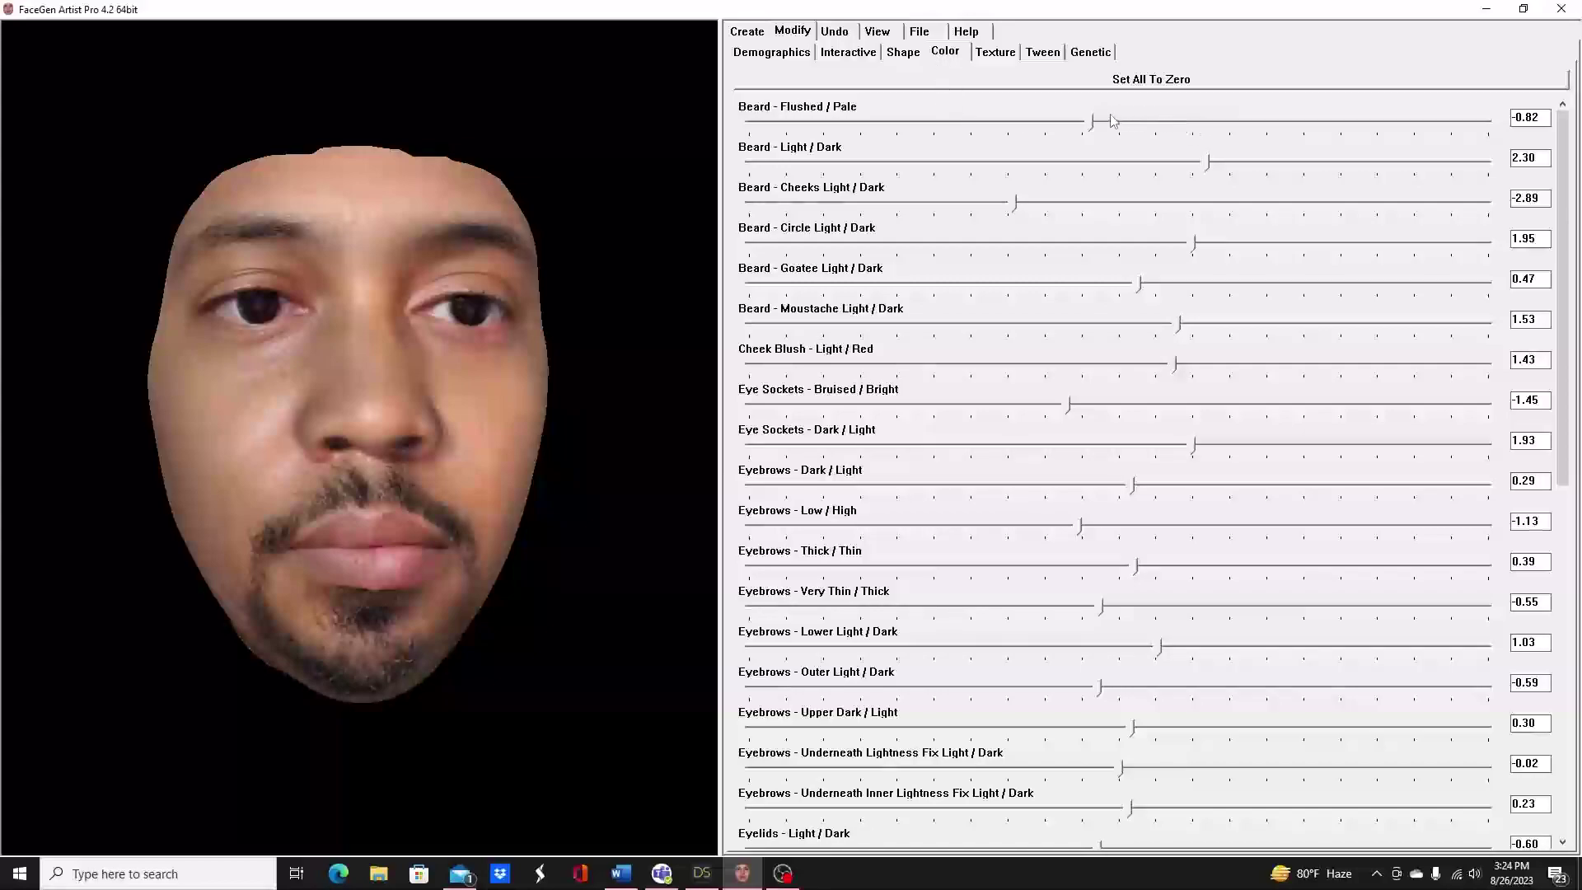
mouse_move(1090, 122)
mouse_down()
mouse_move(1074, 123)
mouse_move(1148, 128)
mouse_move(999, 129)
mouse_move(1158, 140)
mouse_move(1004, 138)
mouse_move(1061, 138)
mouse_move(1026, 140)
mouse_up()
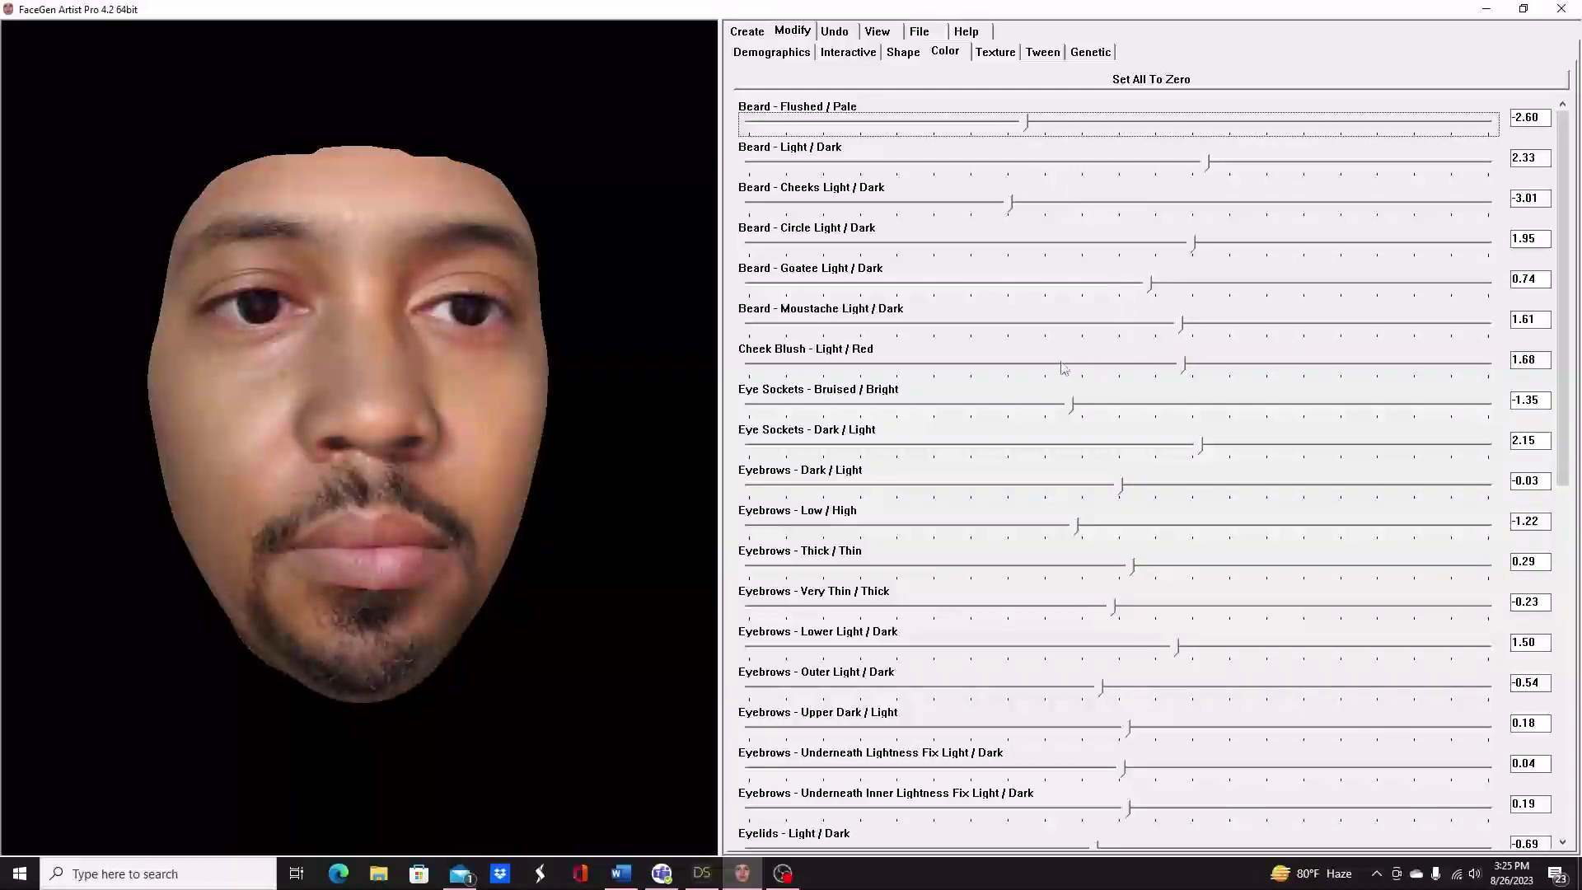
Examine the available male skin textures and the tween options for blending towards a target face
click(999, 54)
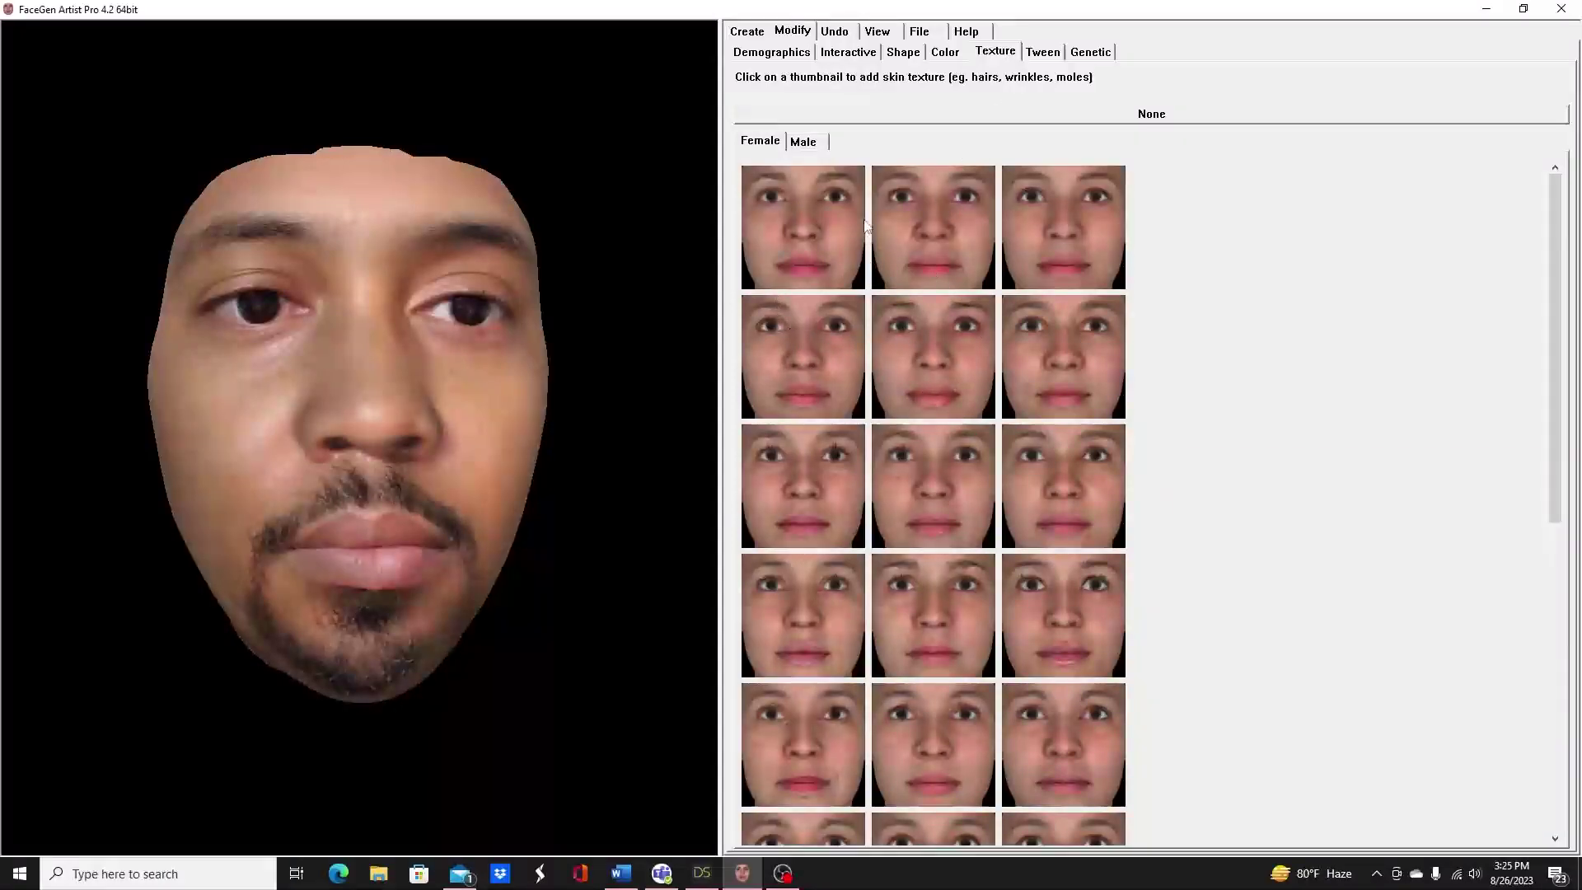
click(812, 146)
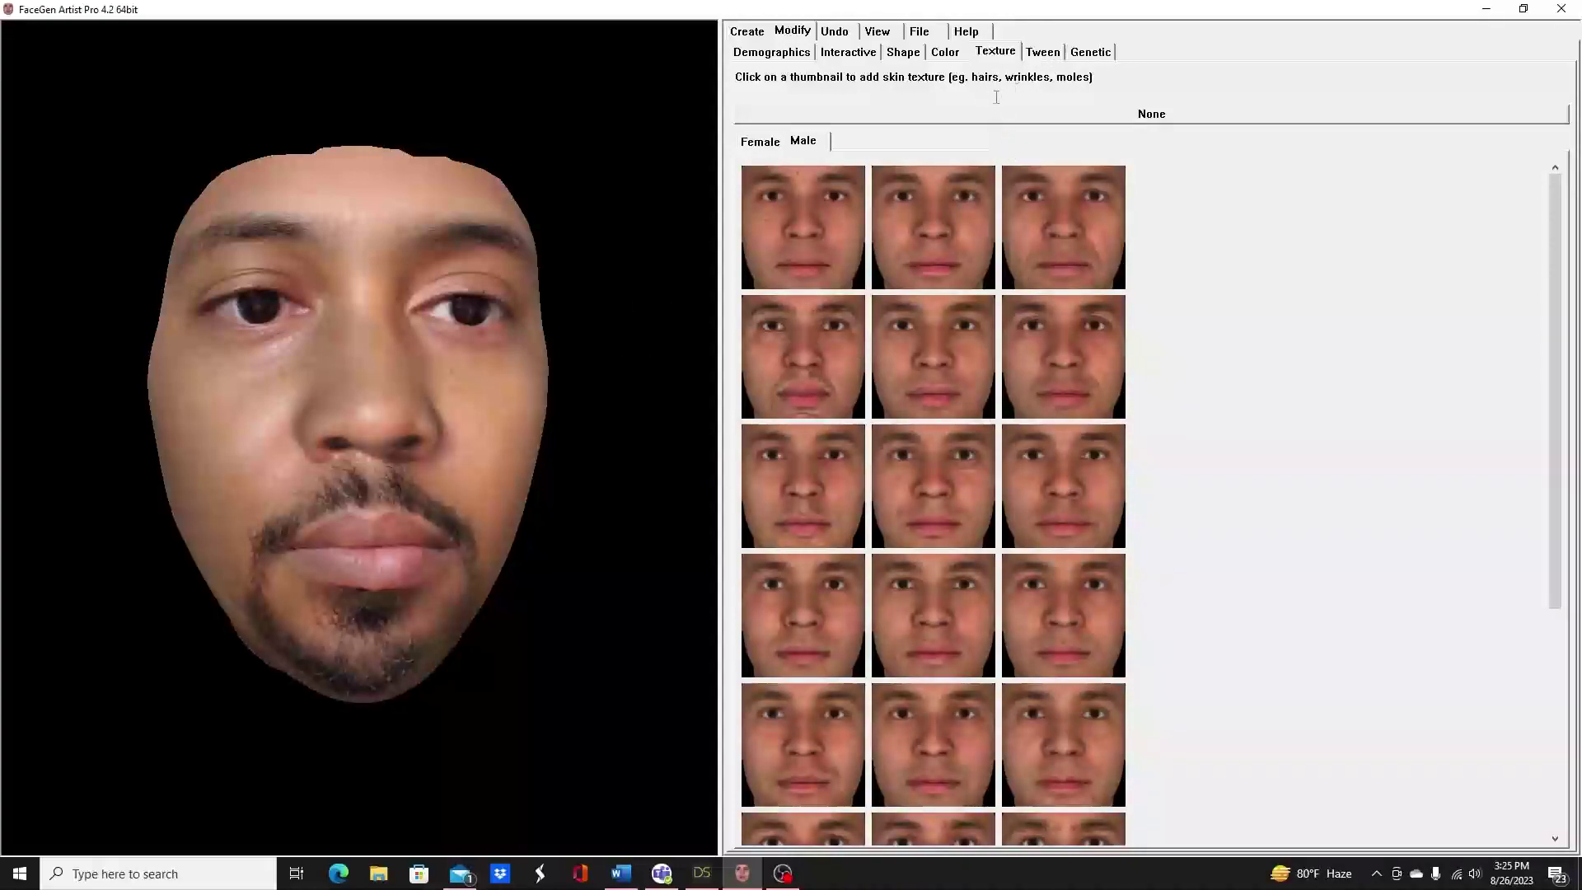
scroll(996, 319, down, 3)
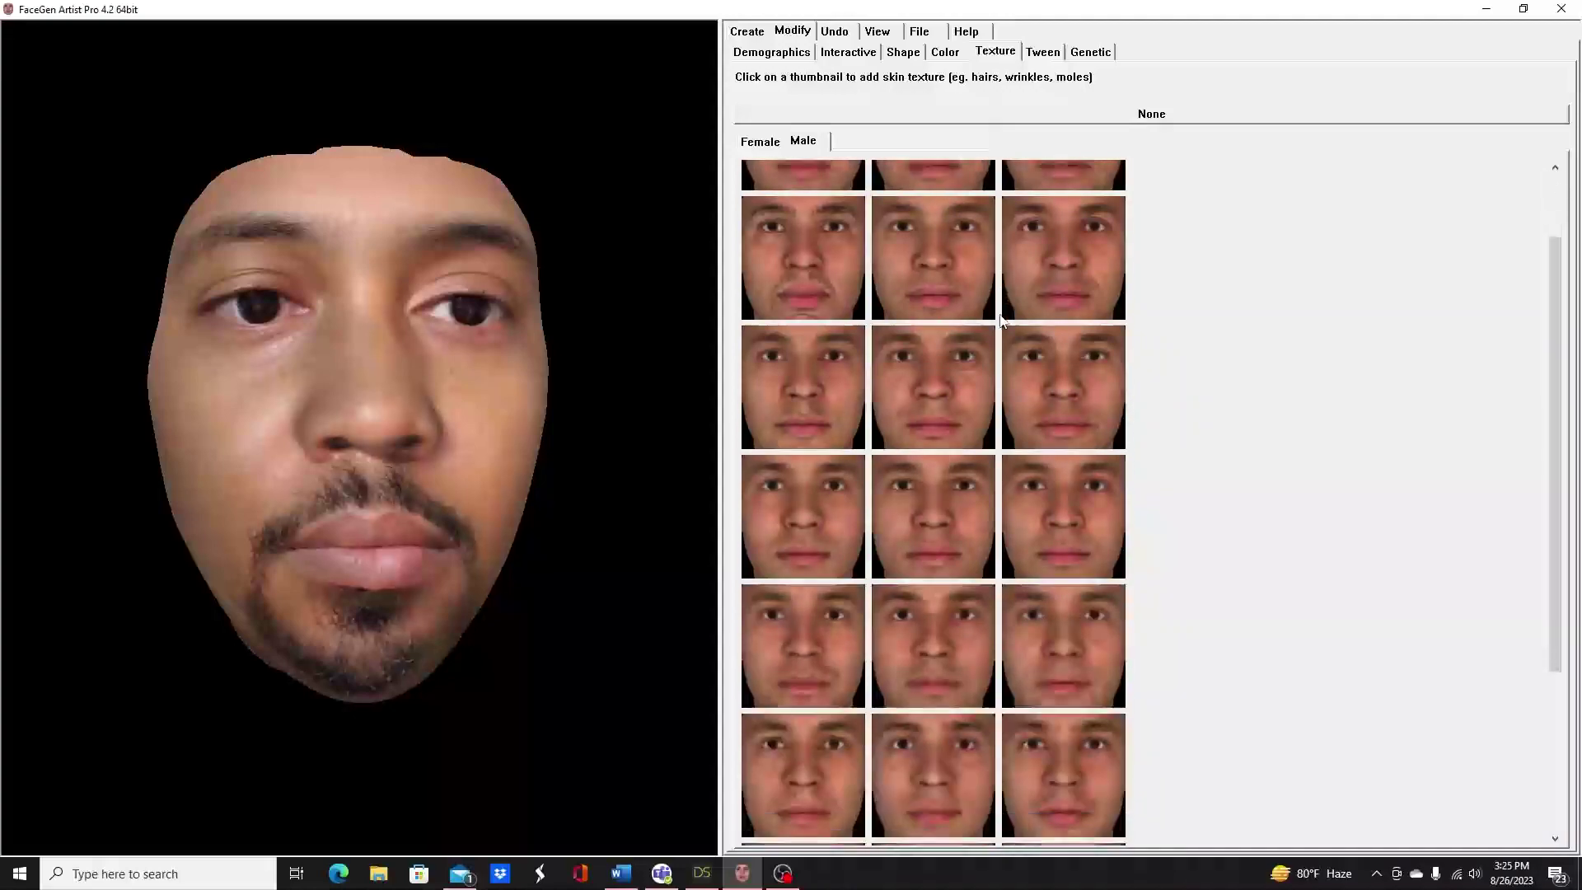
scroll(977, 326, down, 1)
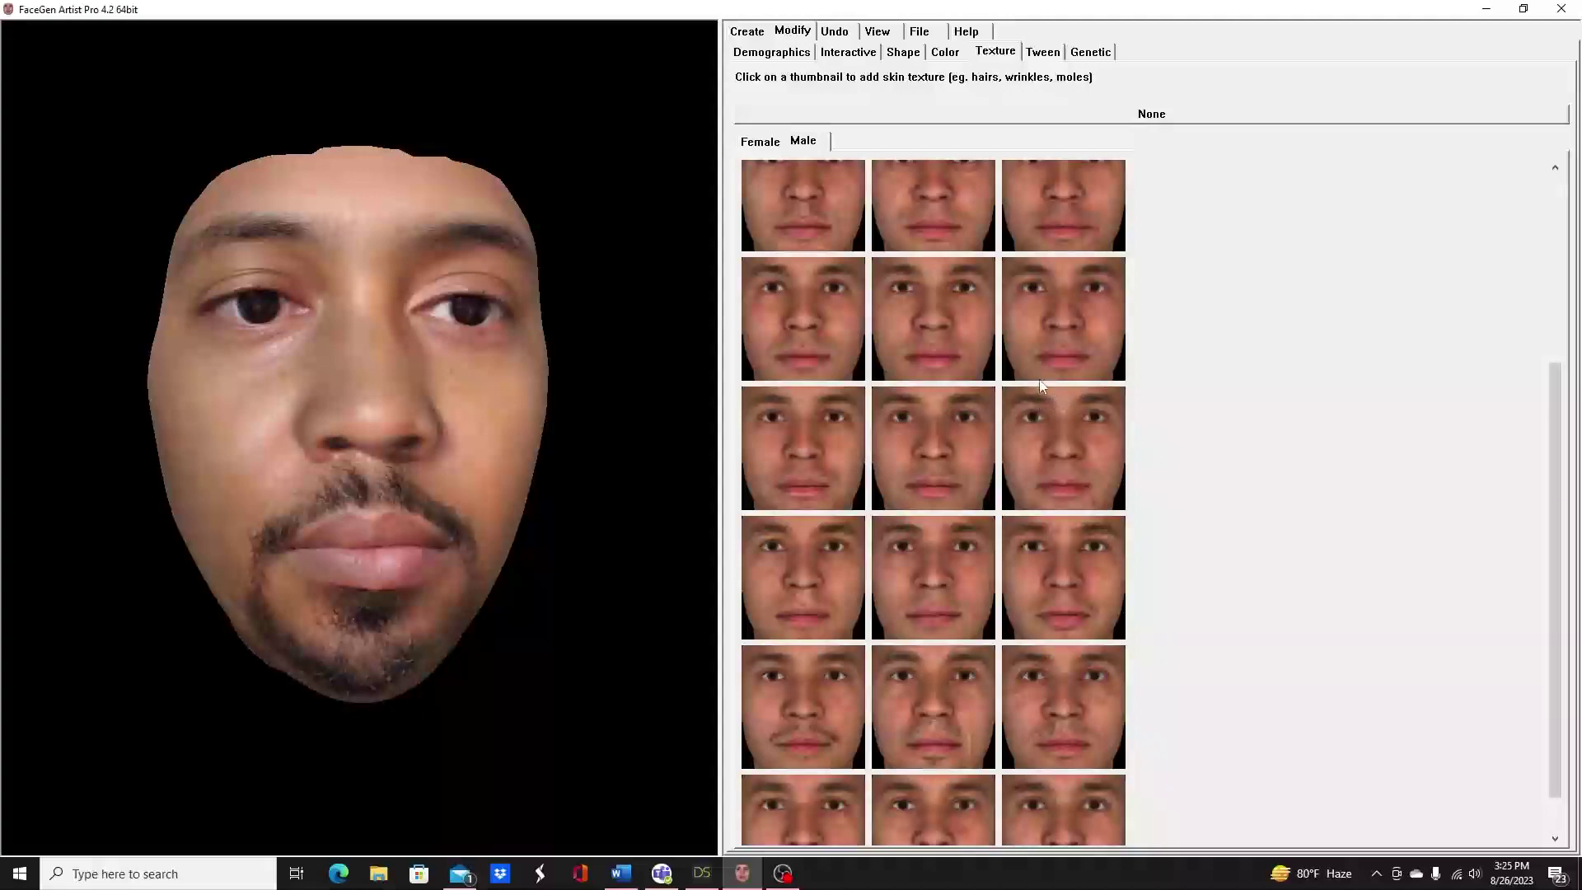
scroll(1036, 383, up, 2)
click(1041, 53)
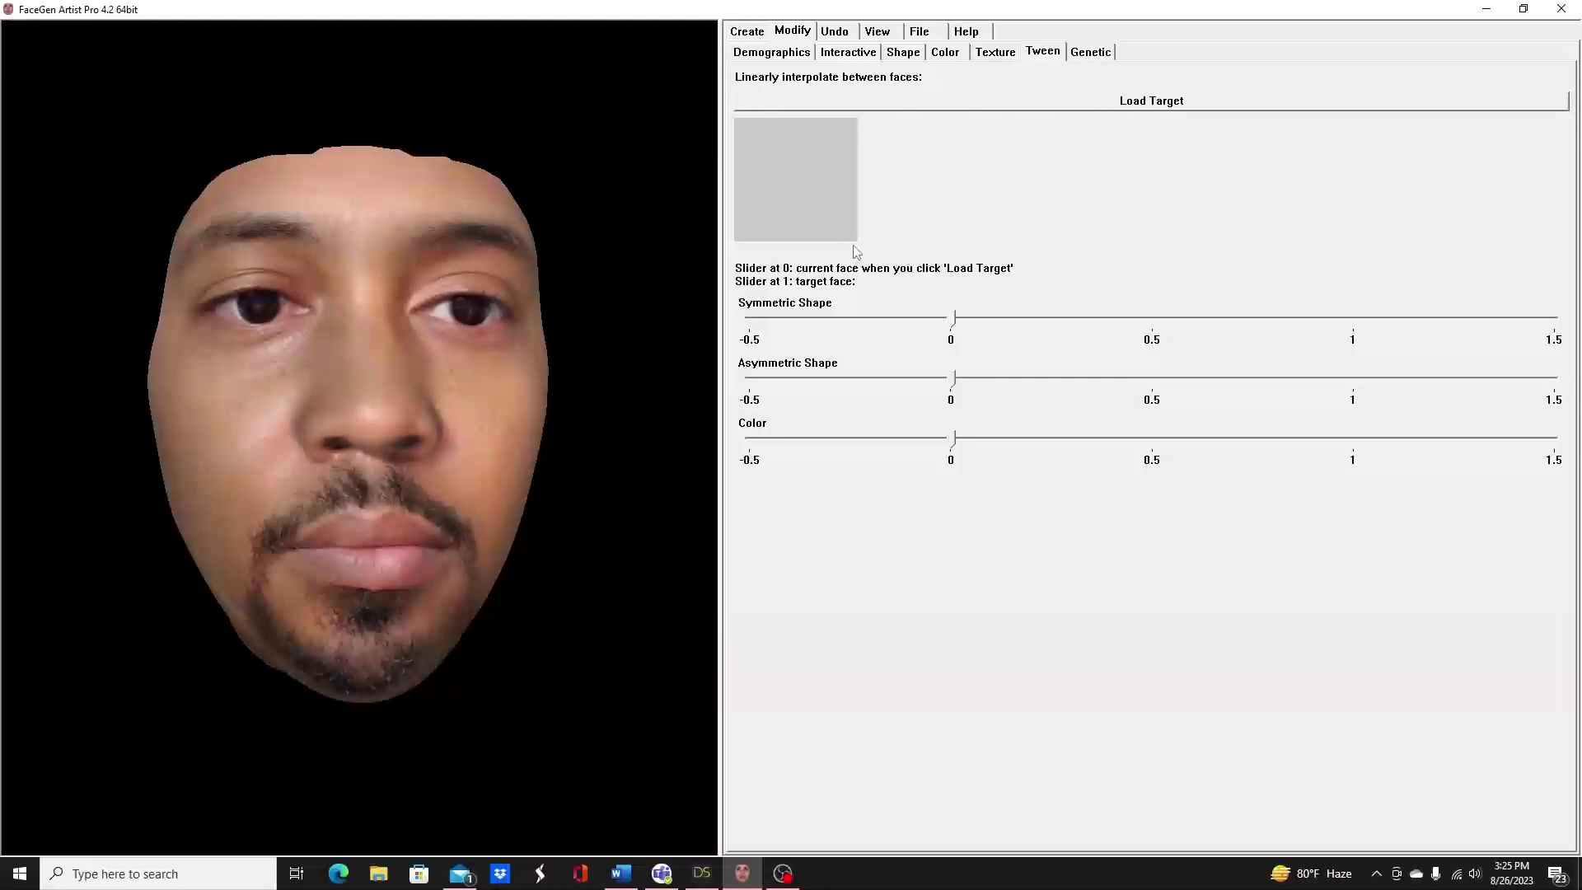
Generate random genetic variations around the current face and preview the alternatives in the grid
click(1093, 55)
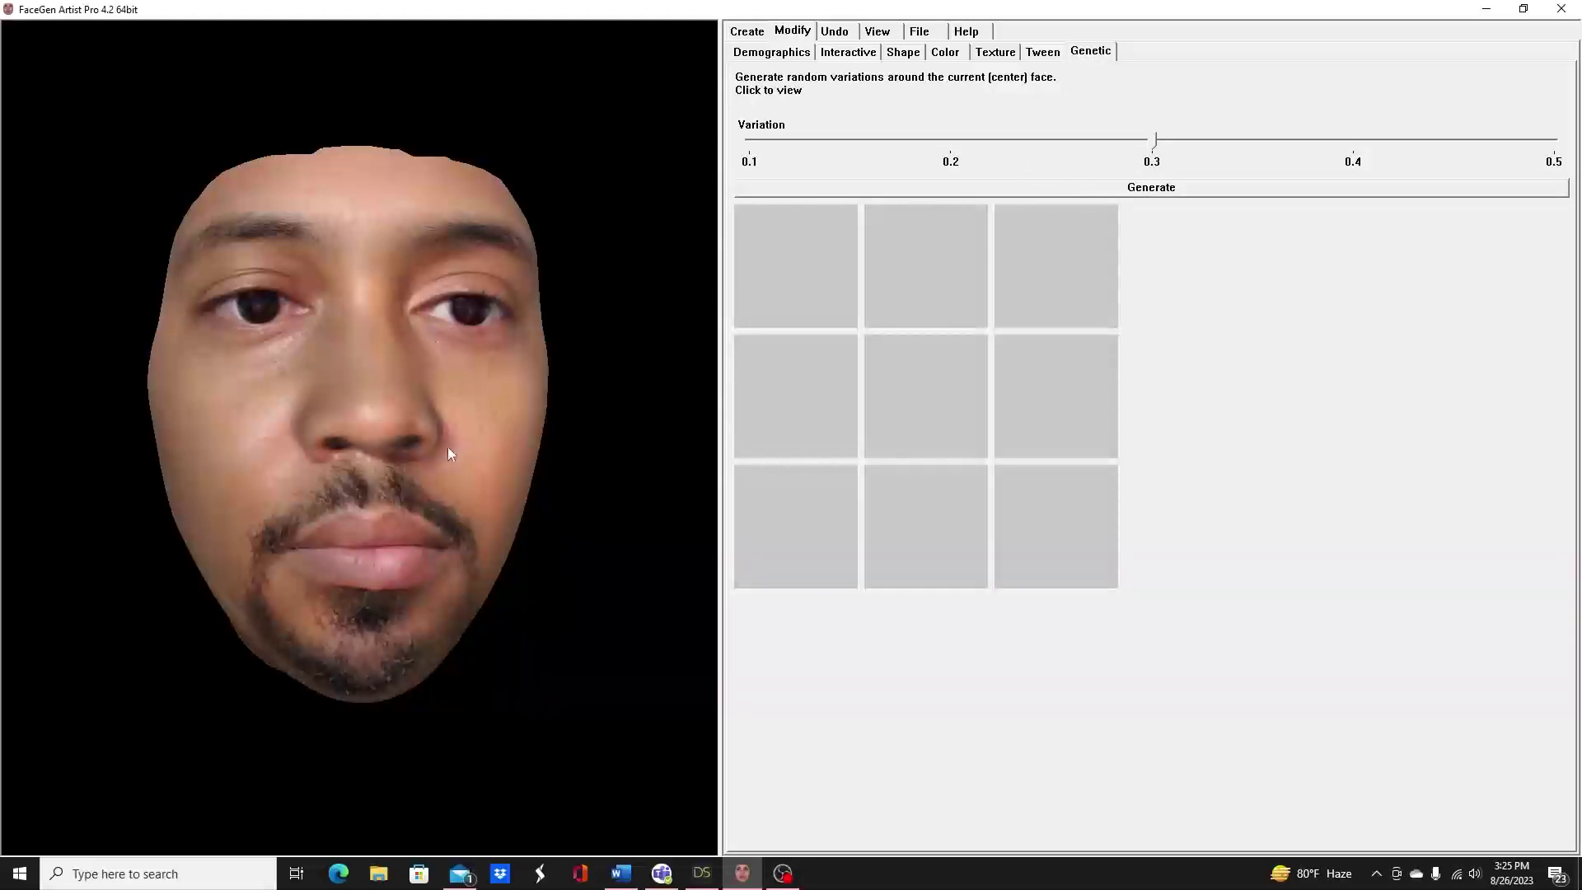
click(1095, 194)
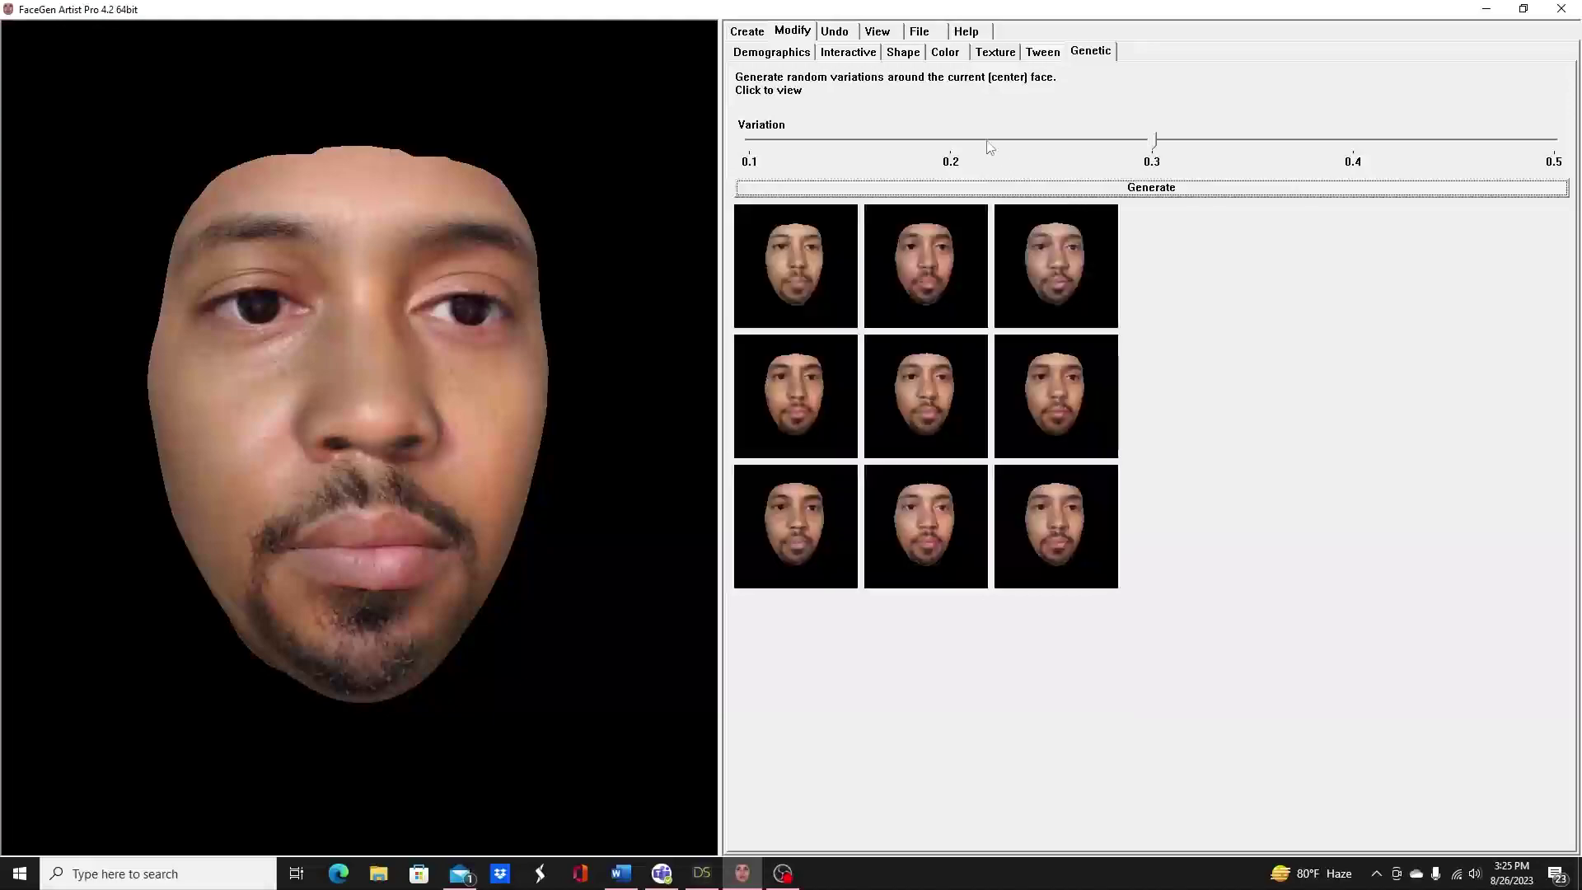
click(943, 277)
click(1016, 261)
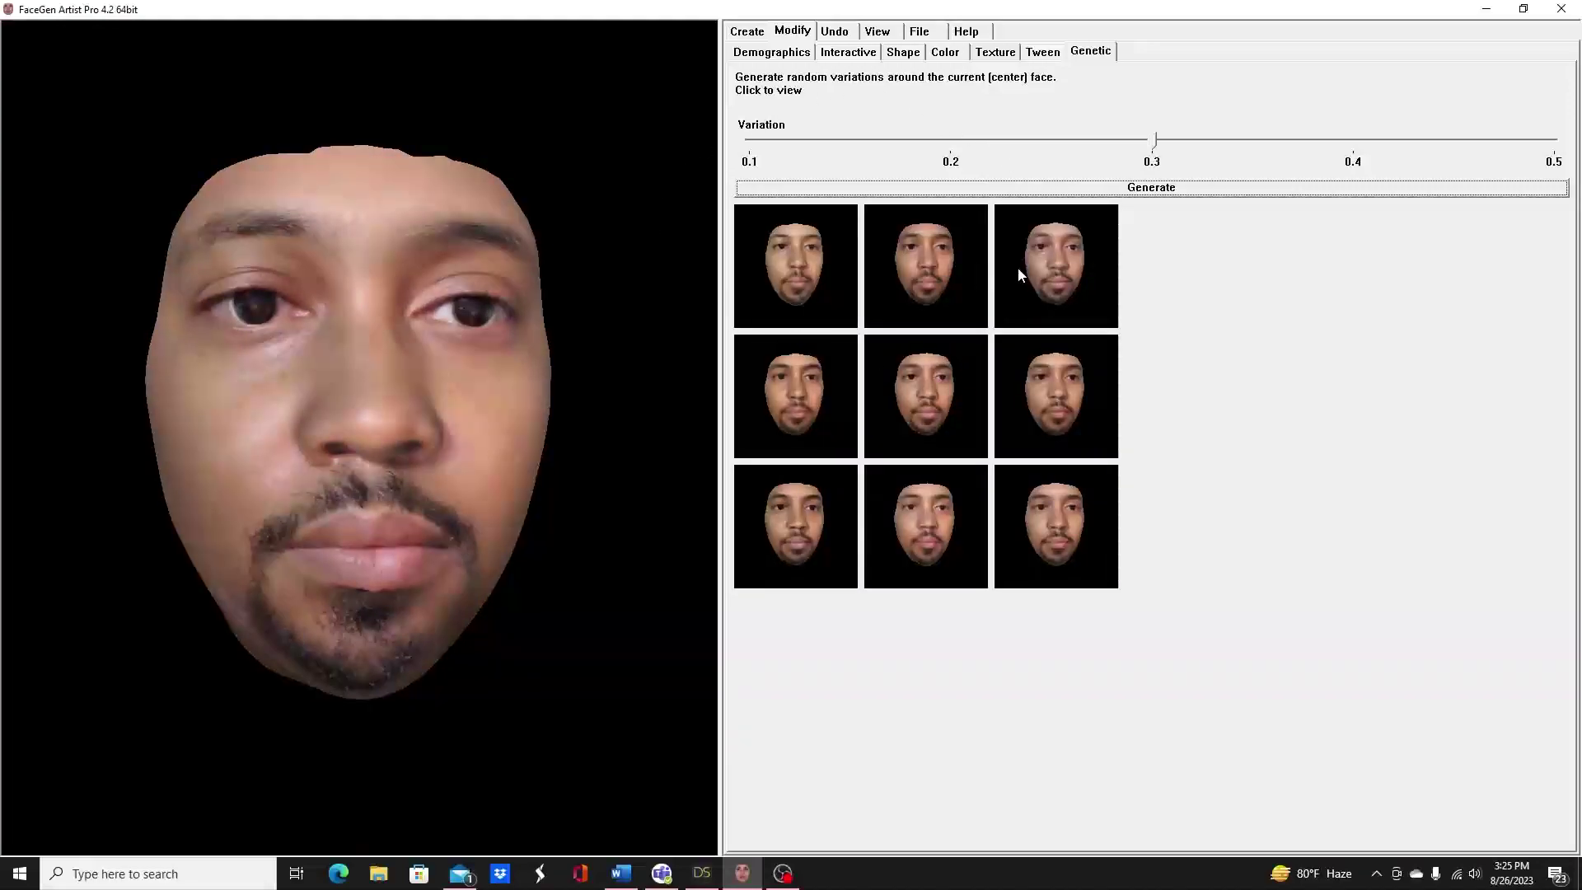
click(1022, 369)
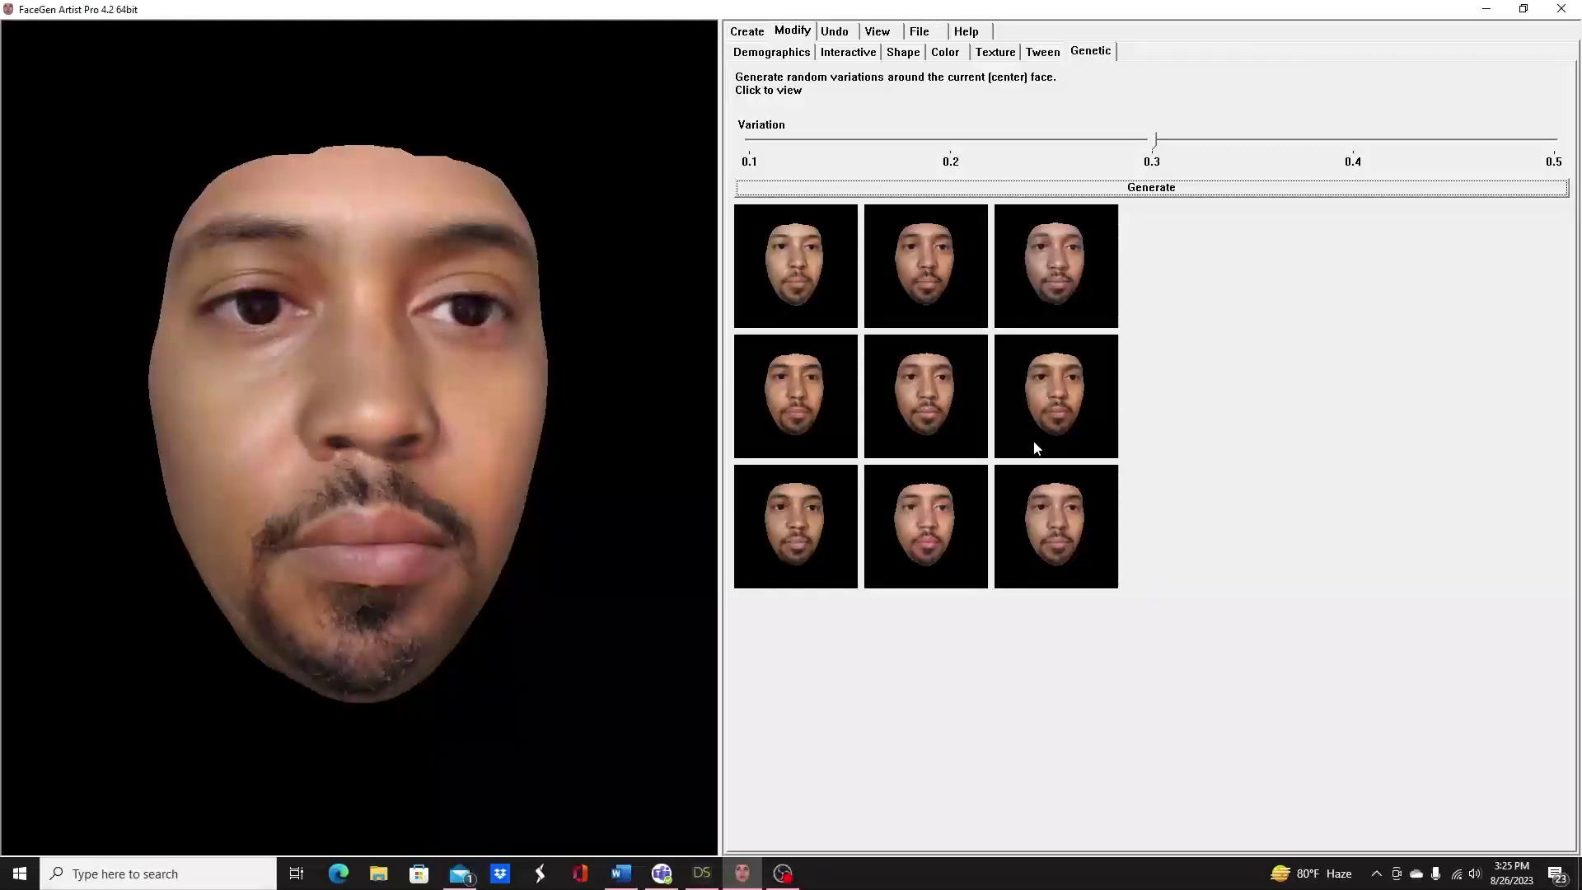
click(956, 534)
click(807, 495)
click(791, 409)
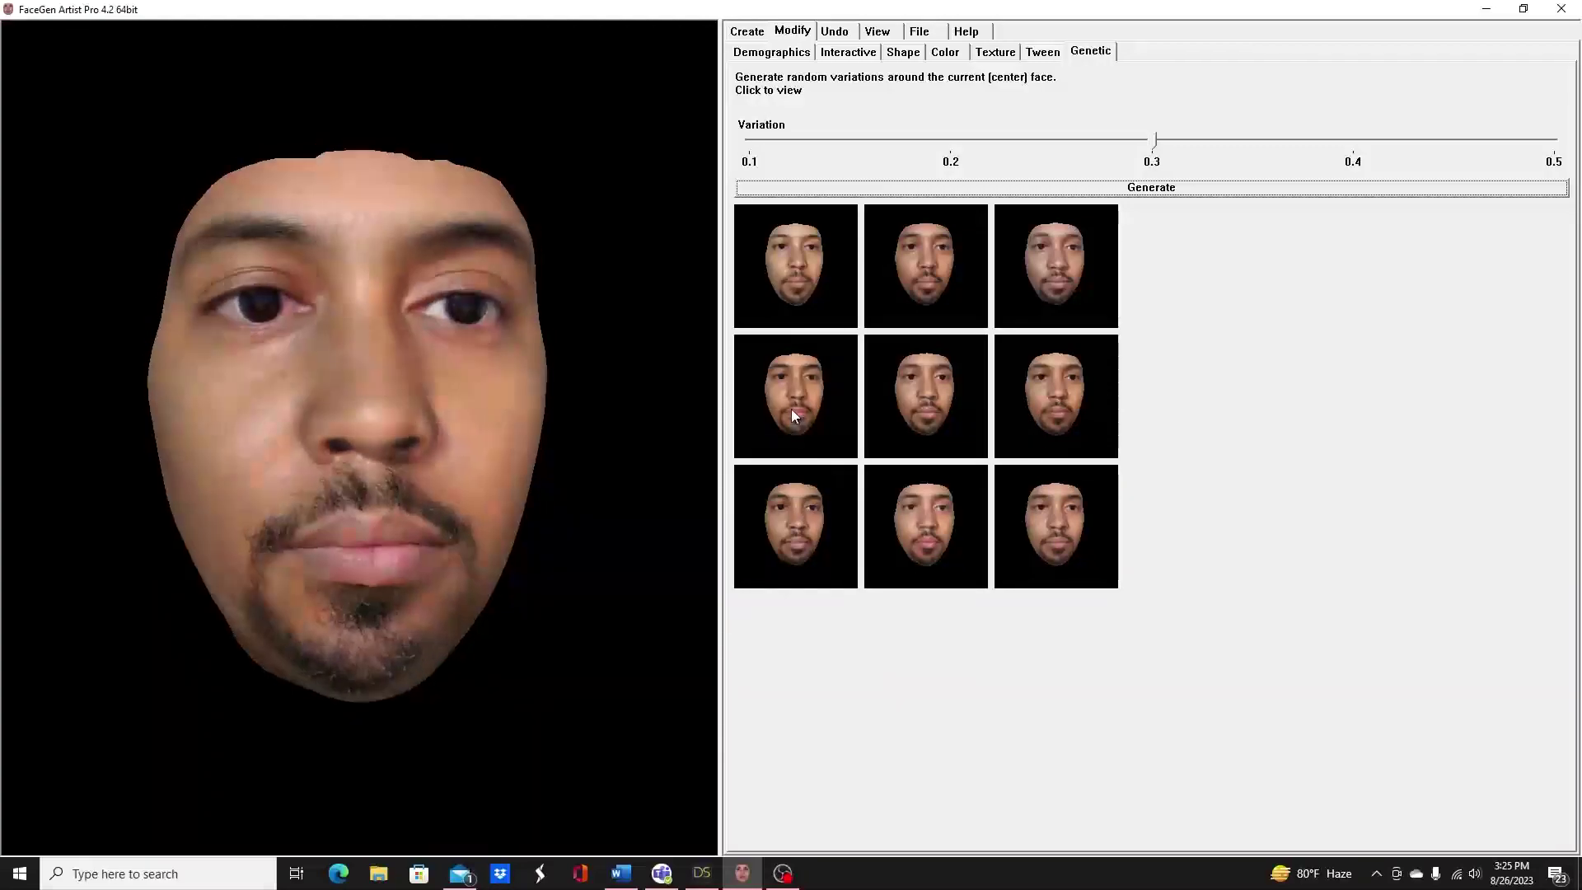
click(804, 299)
click(901, 290)
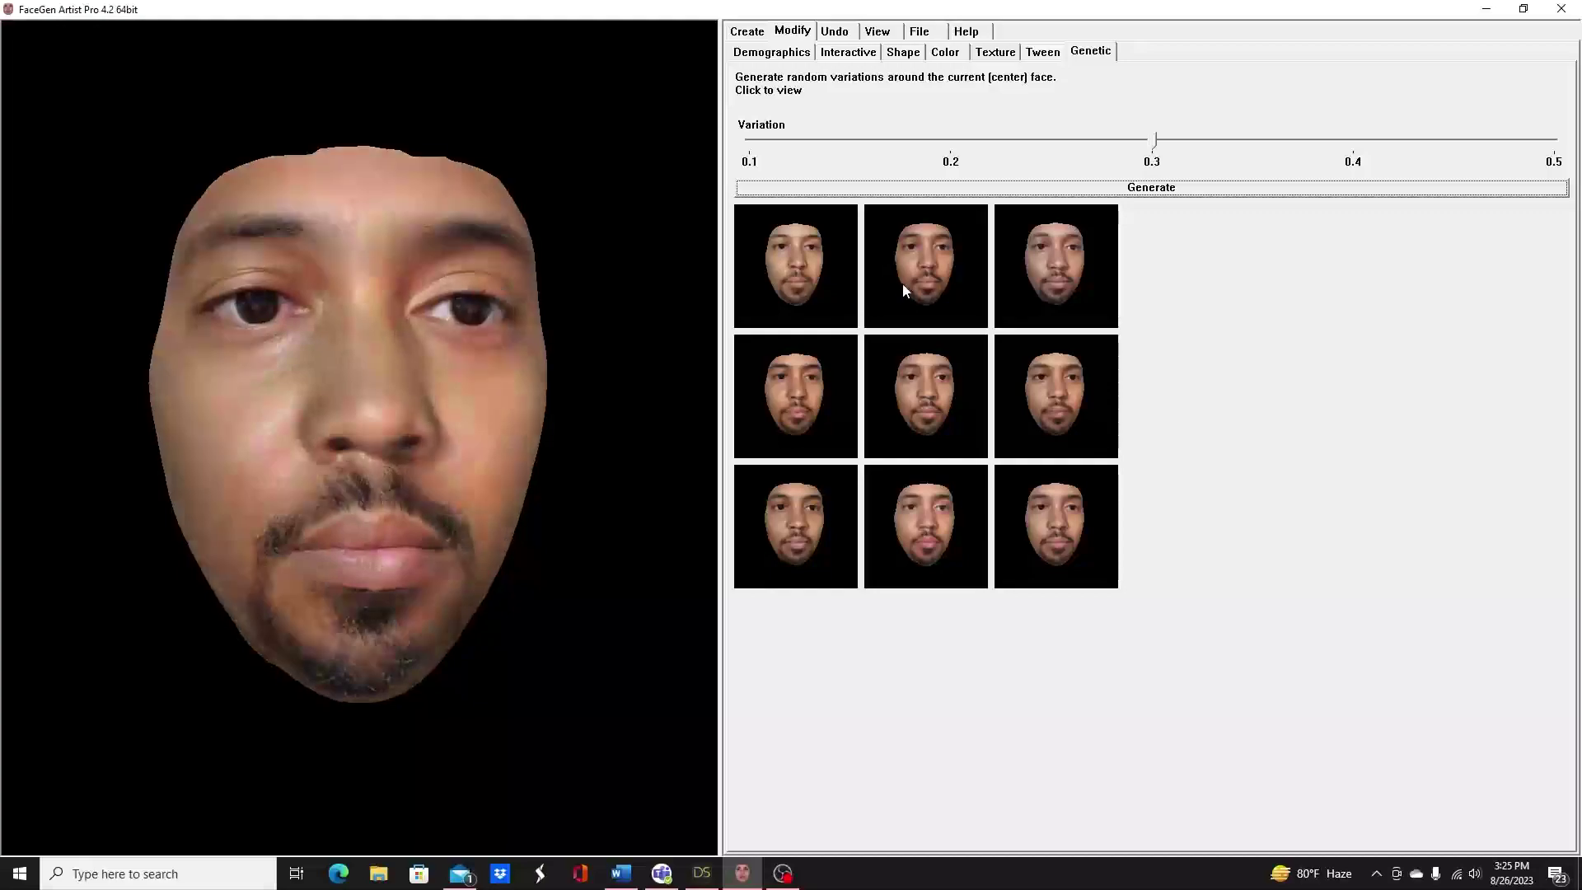
Compare the original centre face with its neighbouring variations and apply the variation in the second row, third column
click(1071, 283)
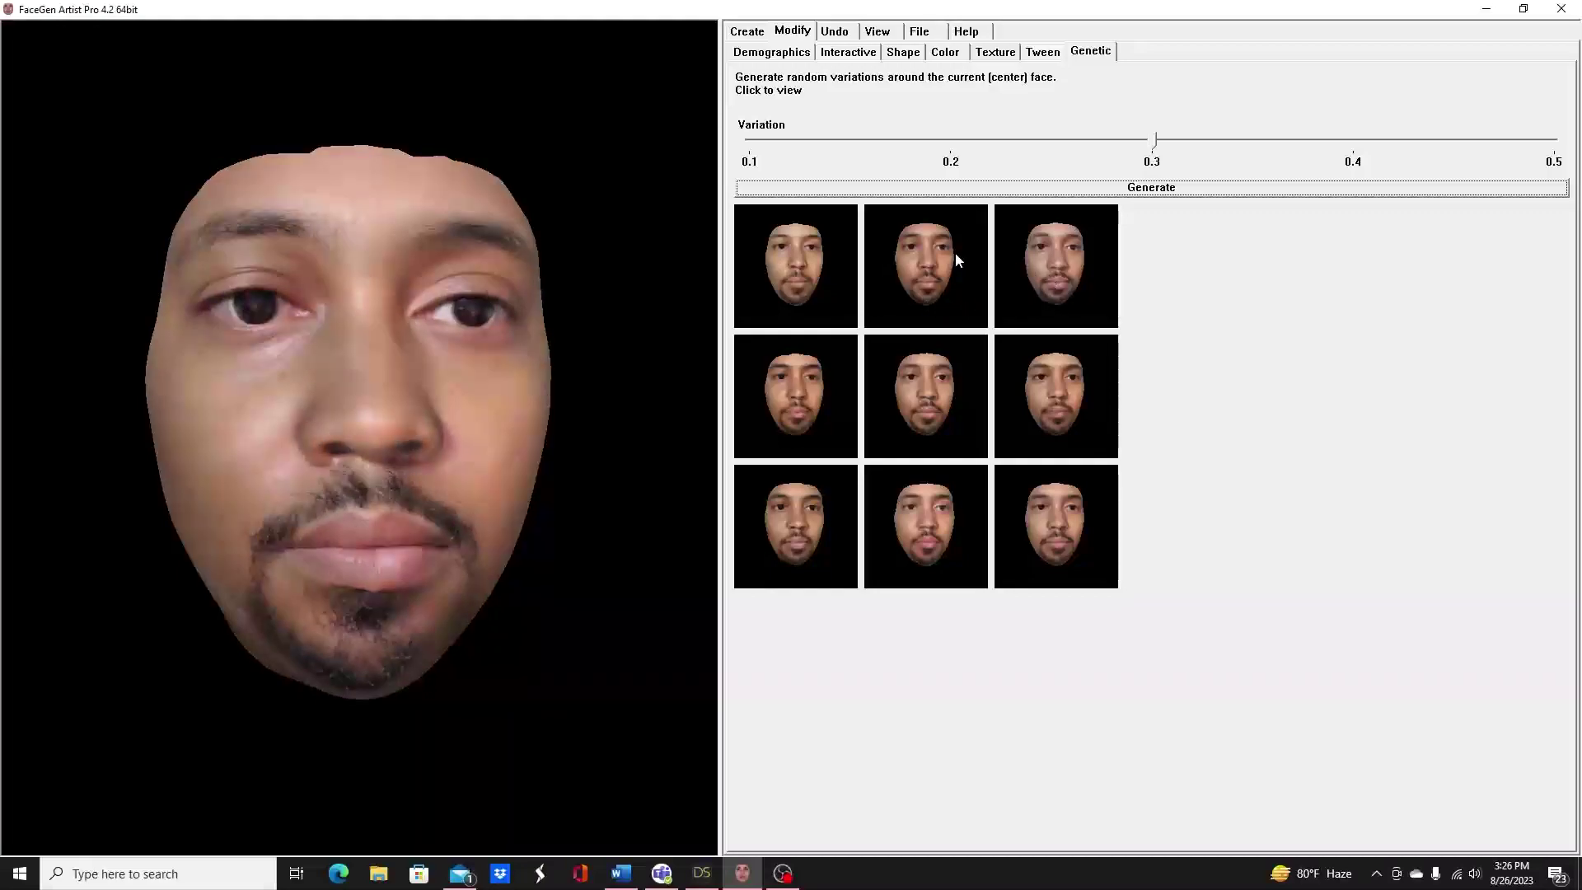
click(890, 369)
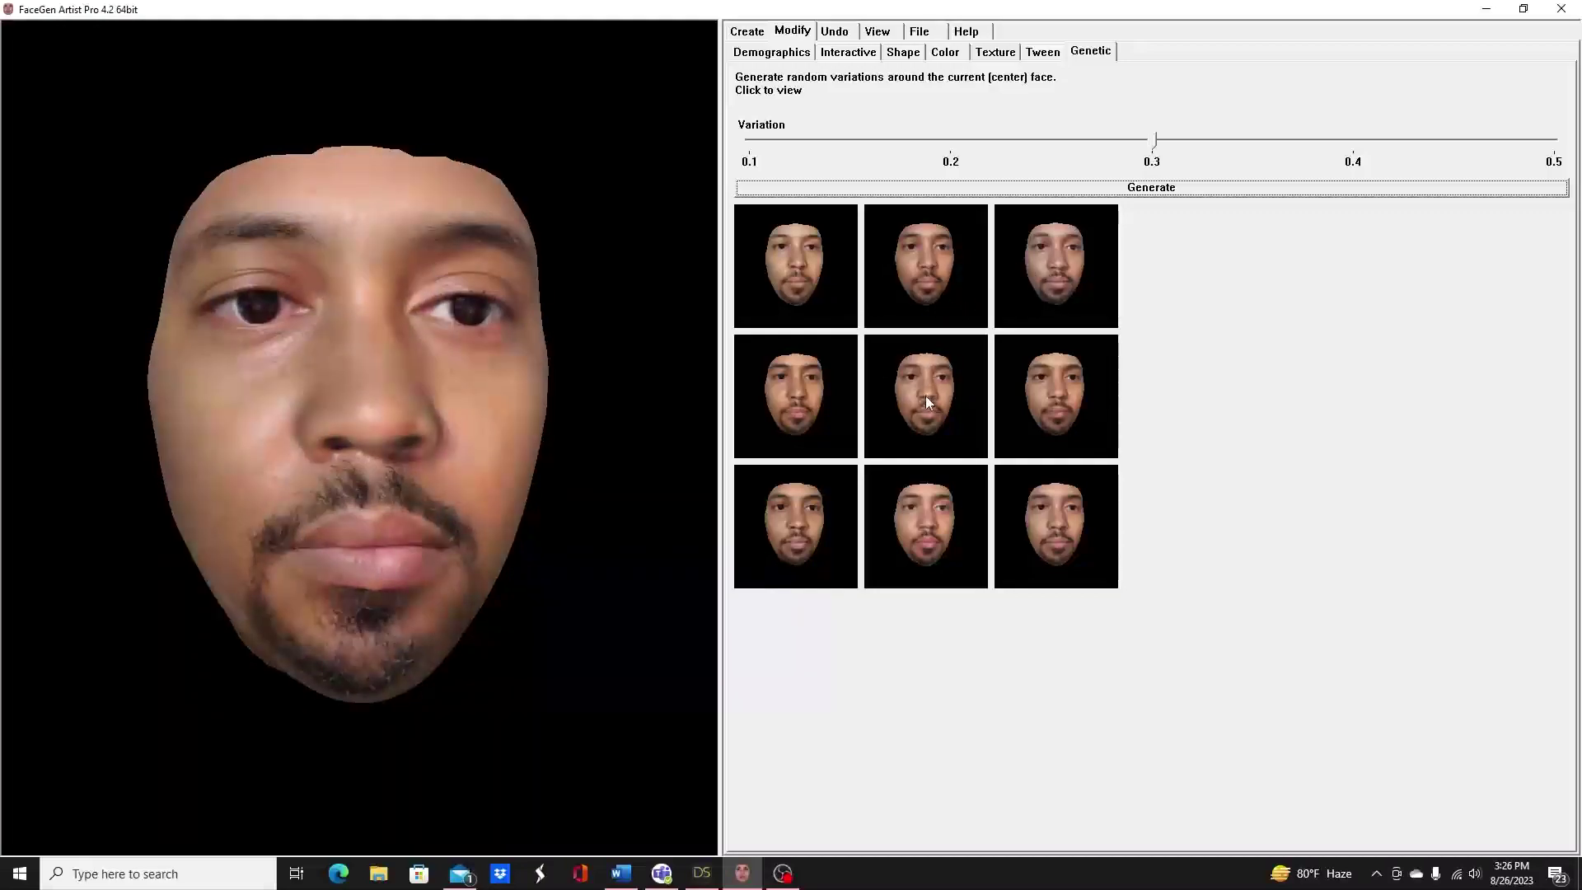
click(918, 265)
click(1059, 355)
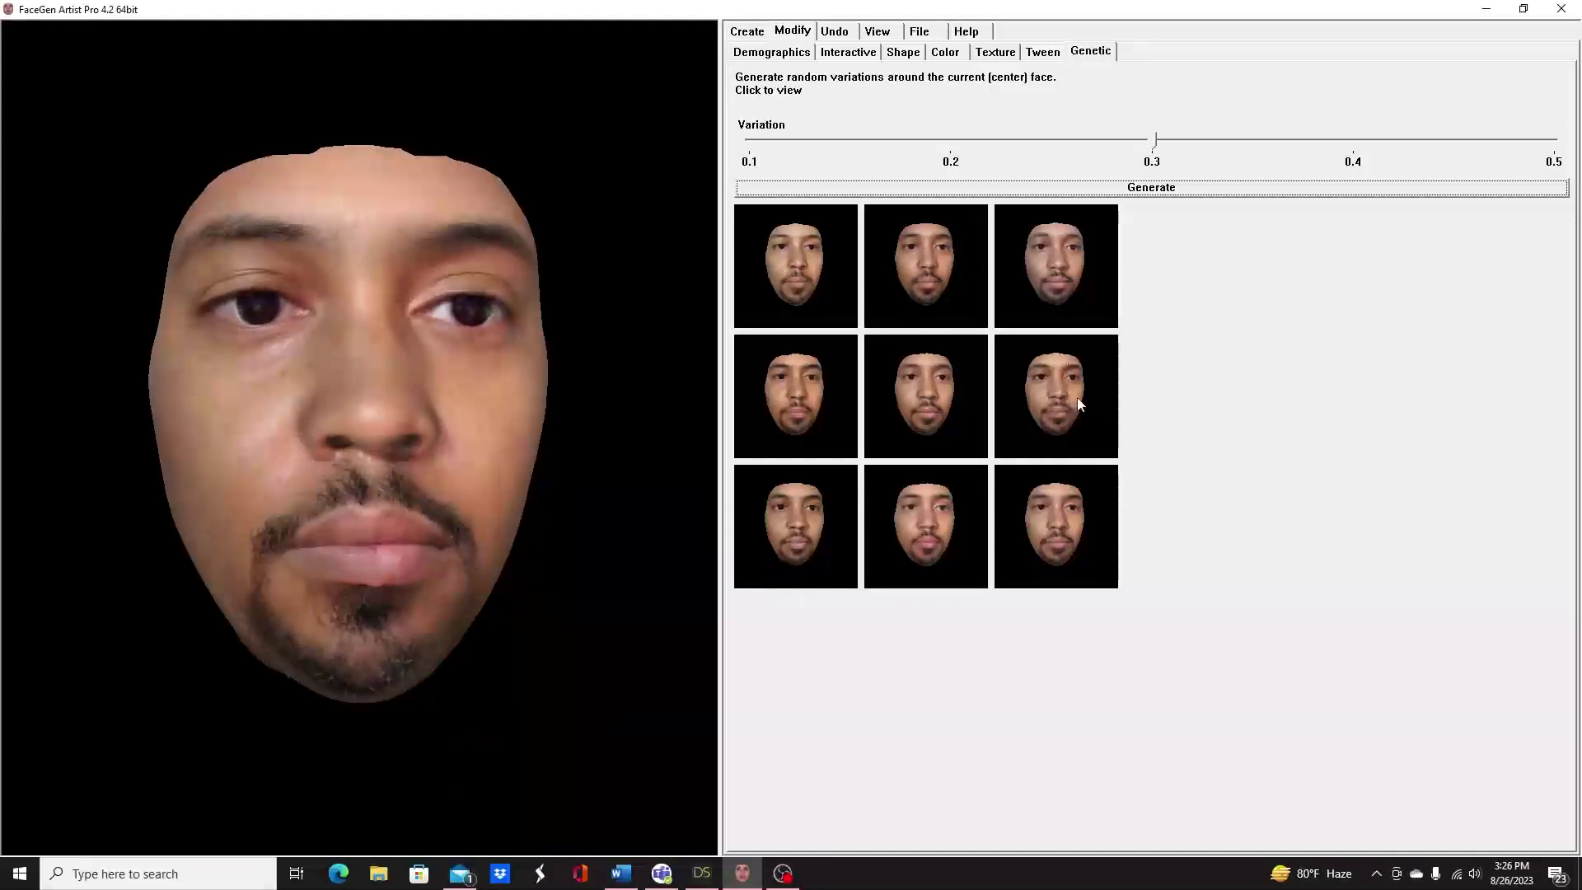
click(1062, 298)
click(1061, 369)
click(1042, 257)
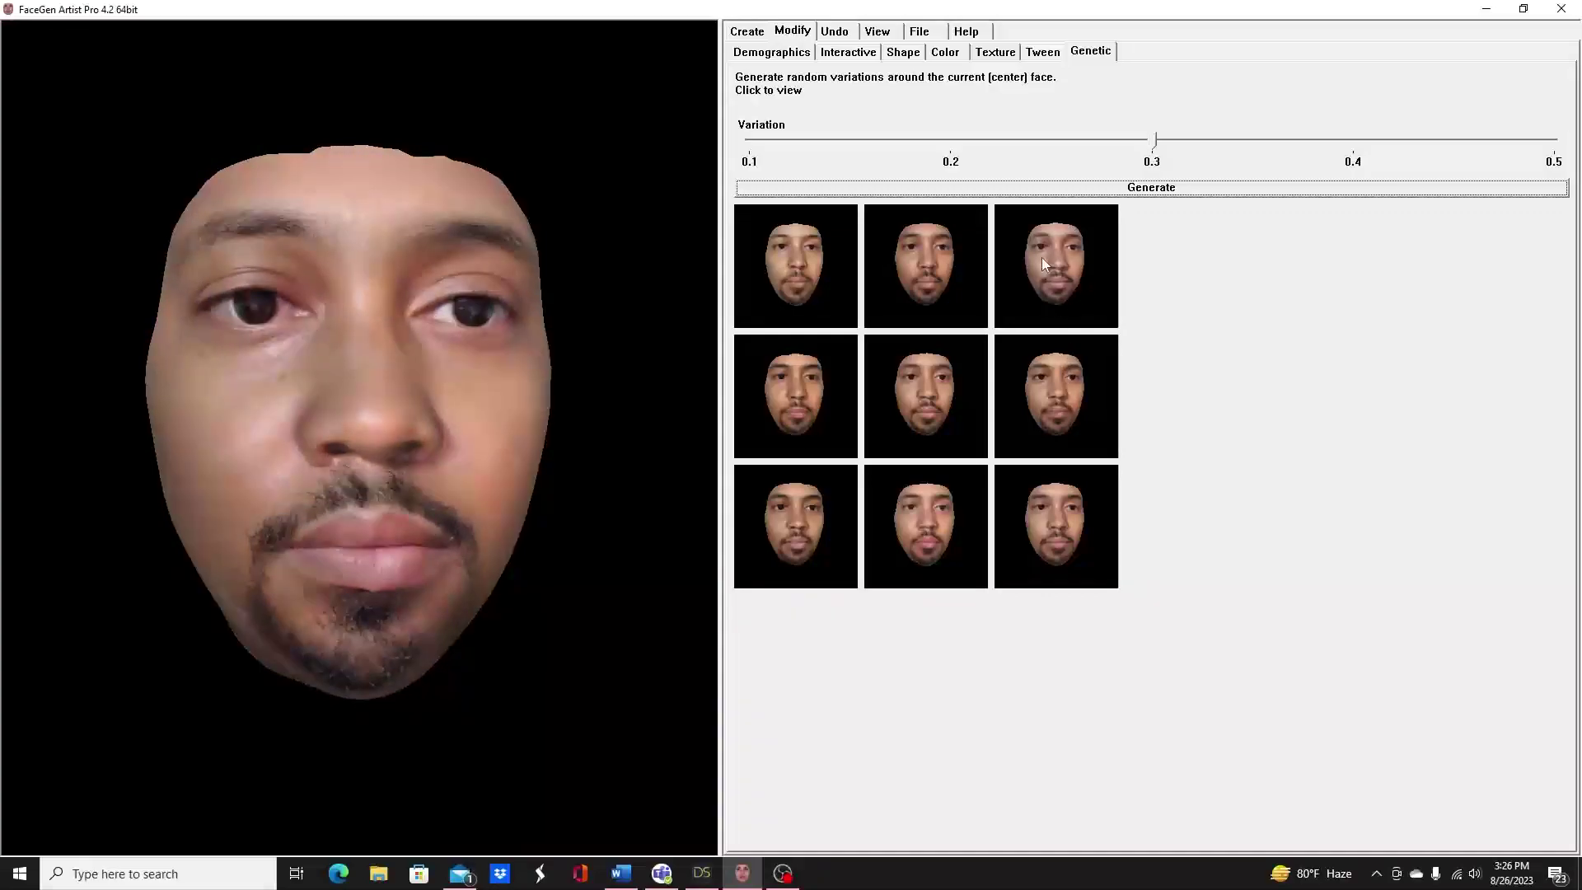
click(1055, 383)
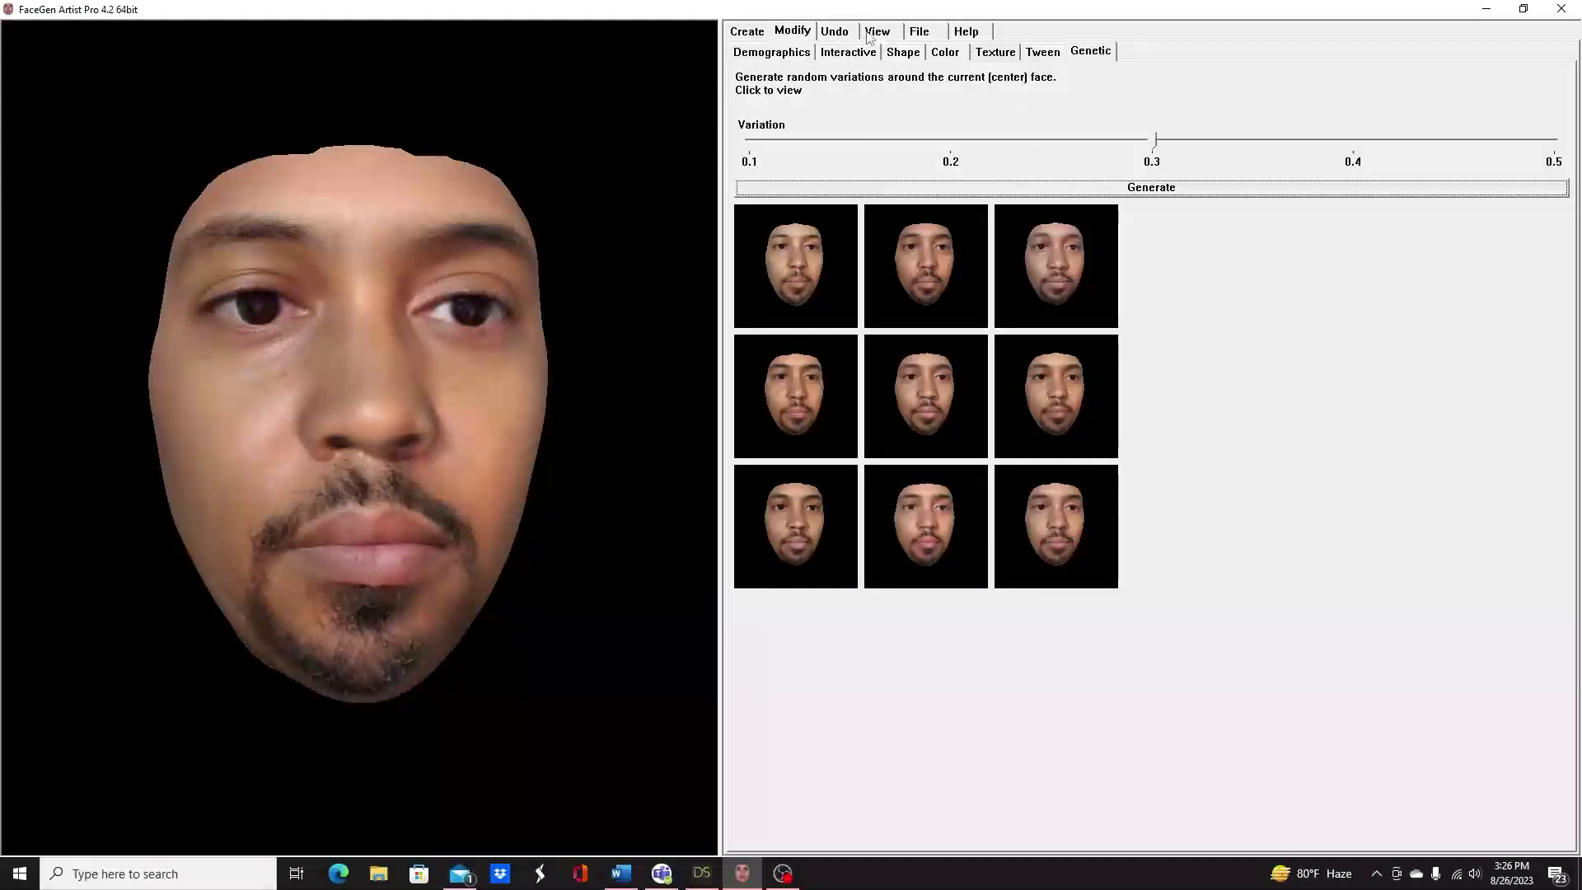
Set up a Daz Studio export named DTB for the Genesis 8.1 Male figure
click(875, 33)
click(919, 33)
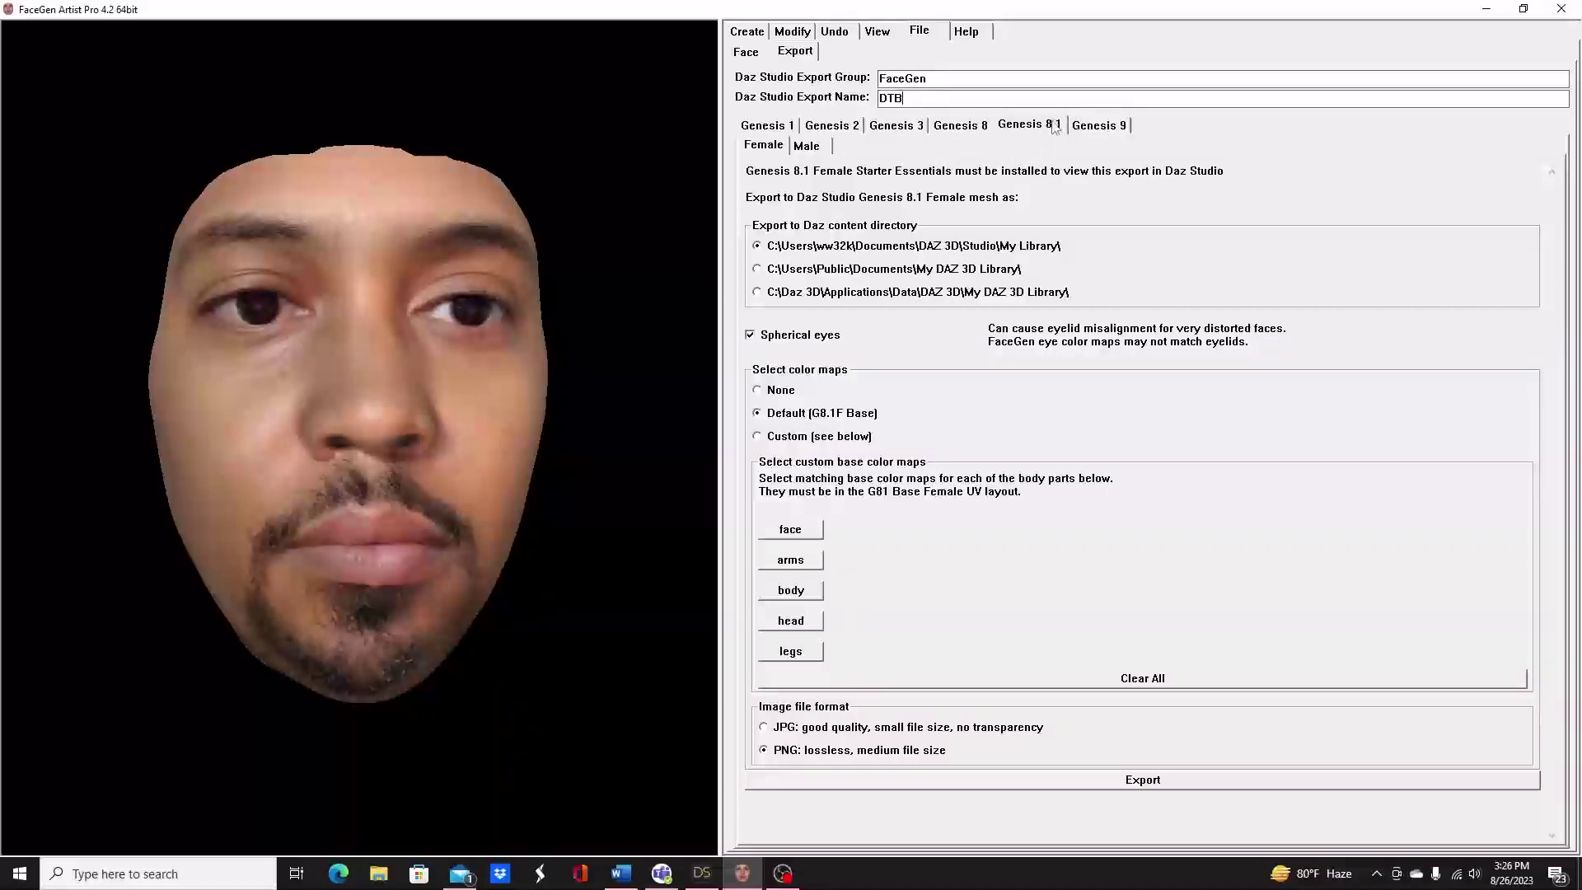
click(816, 147)
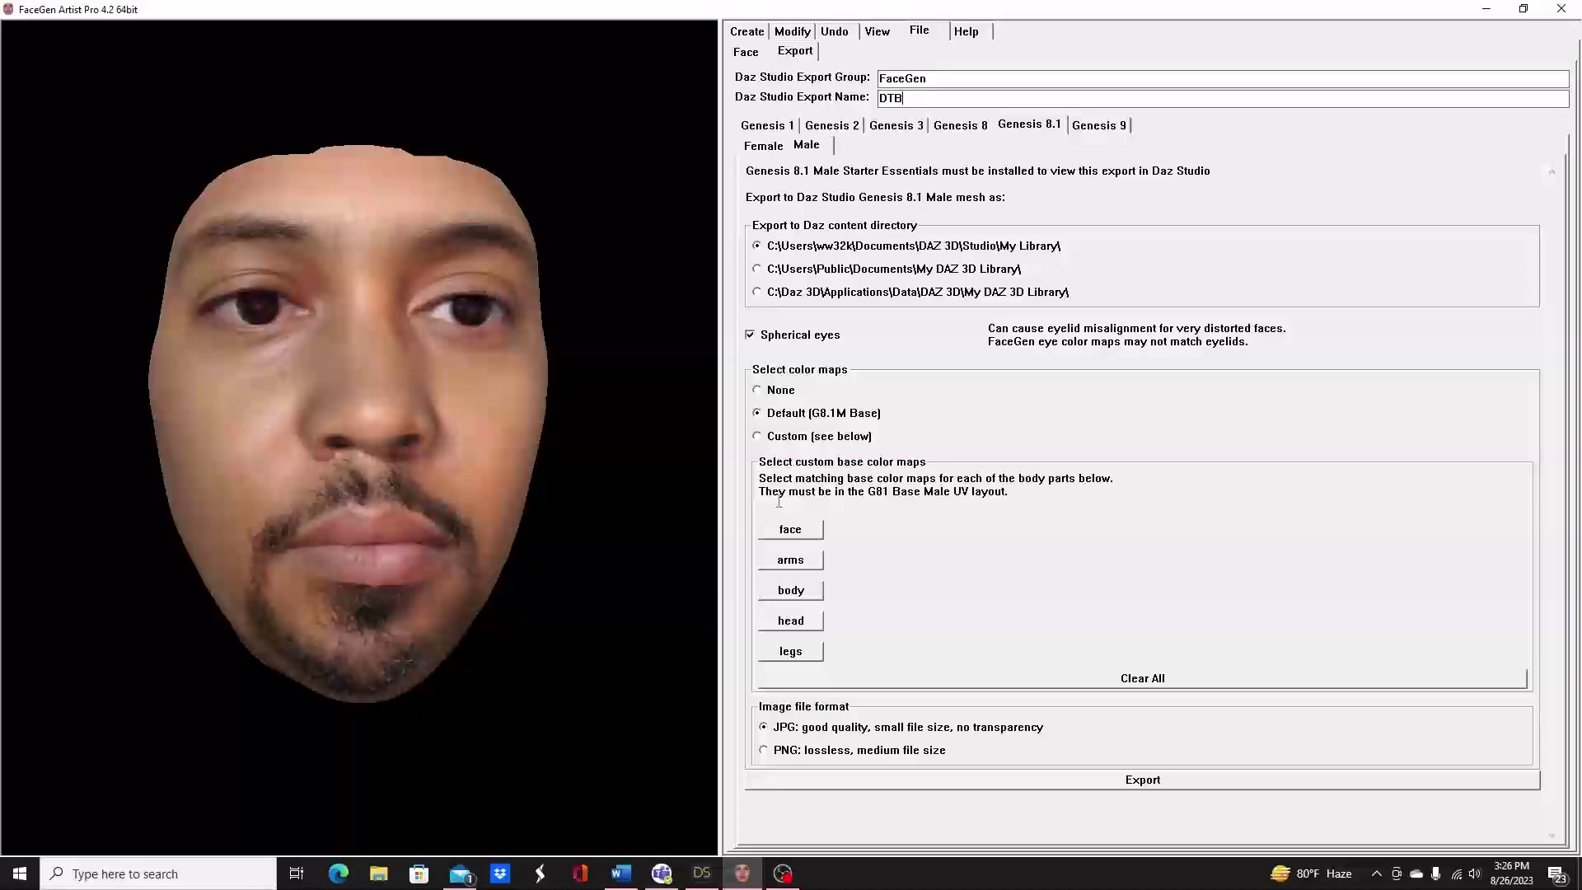
Switch to DAZ Studio and open the folder location of the expanded My DAZ 3D Library to check its path
click(701, 874)
scroll(71, 307, up, 5)
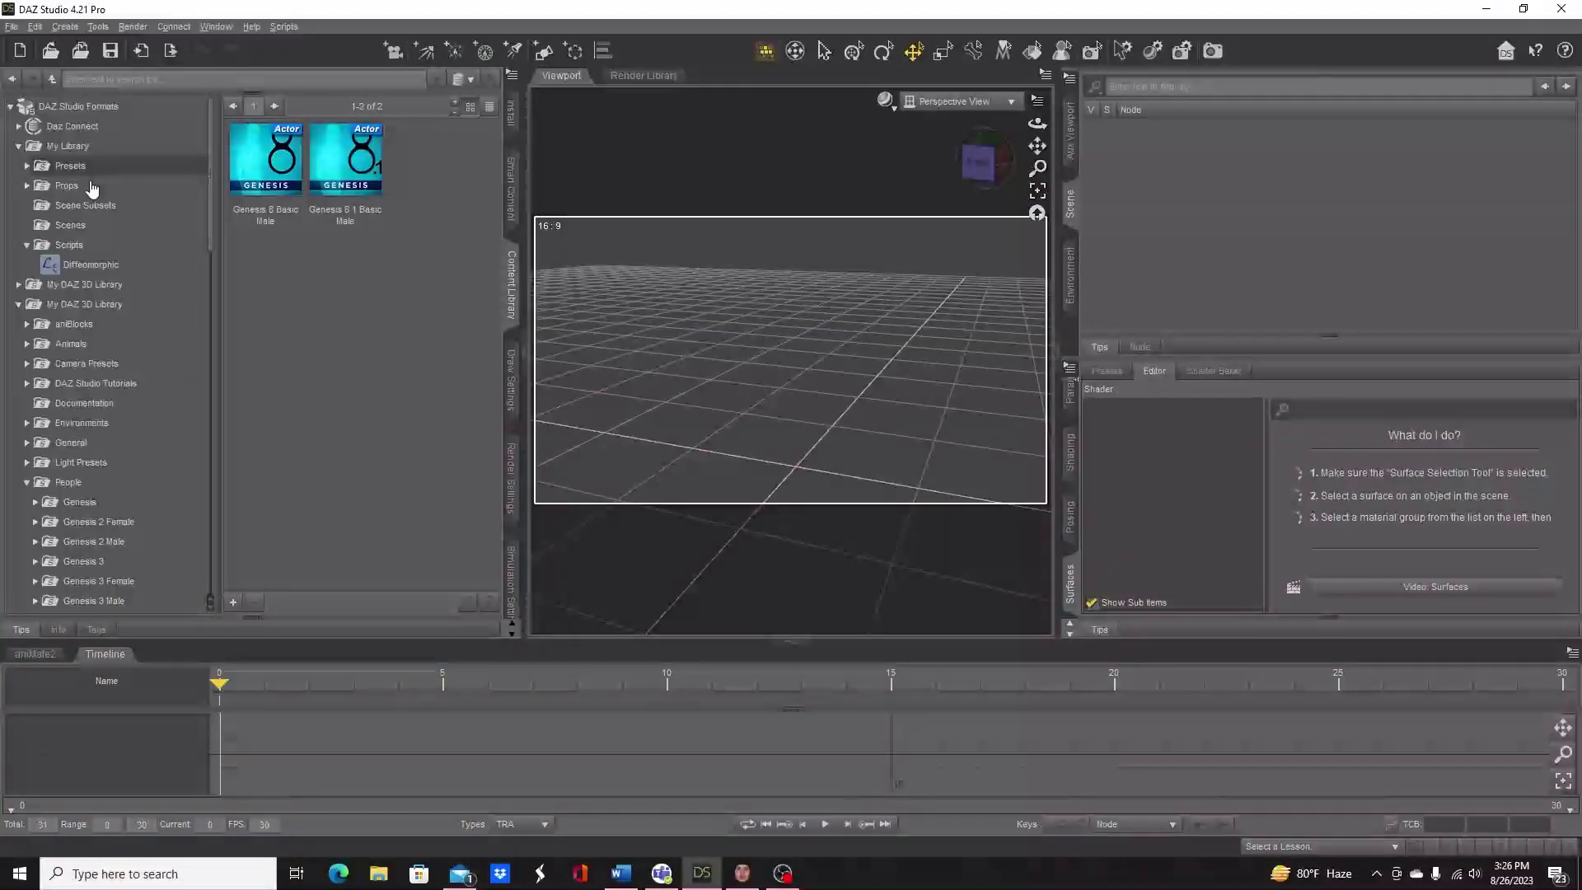
right_click(53, 303)
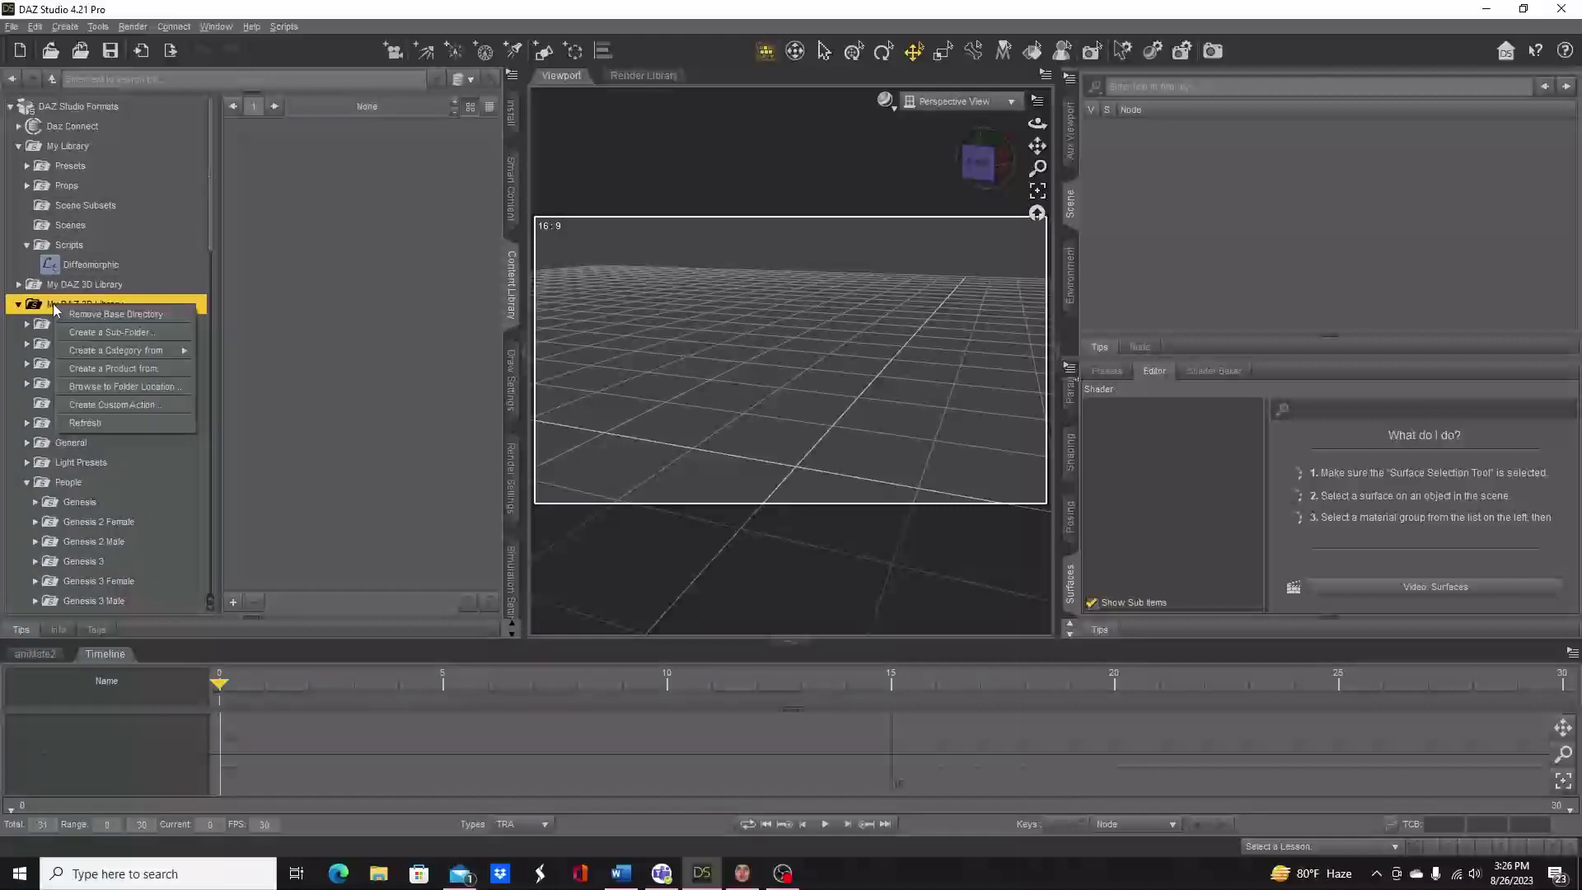
click(121, 393)
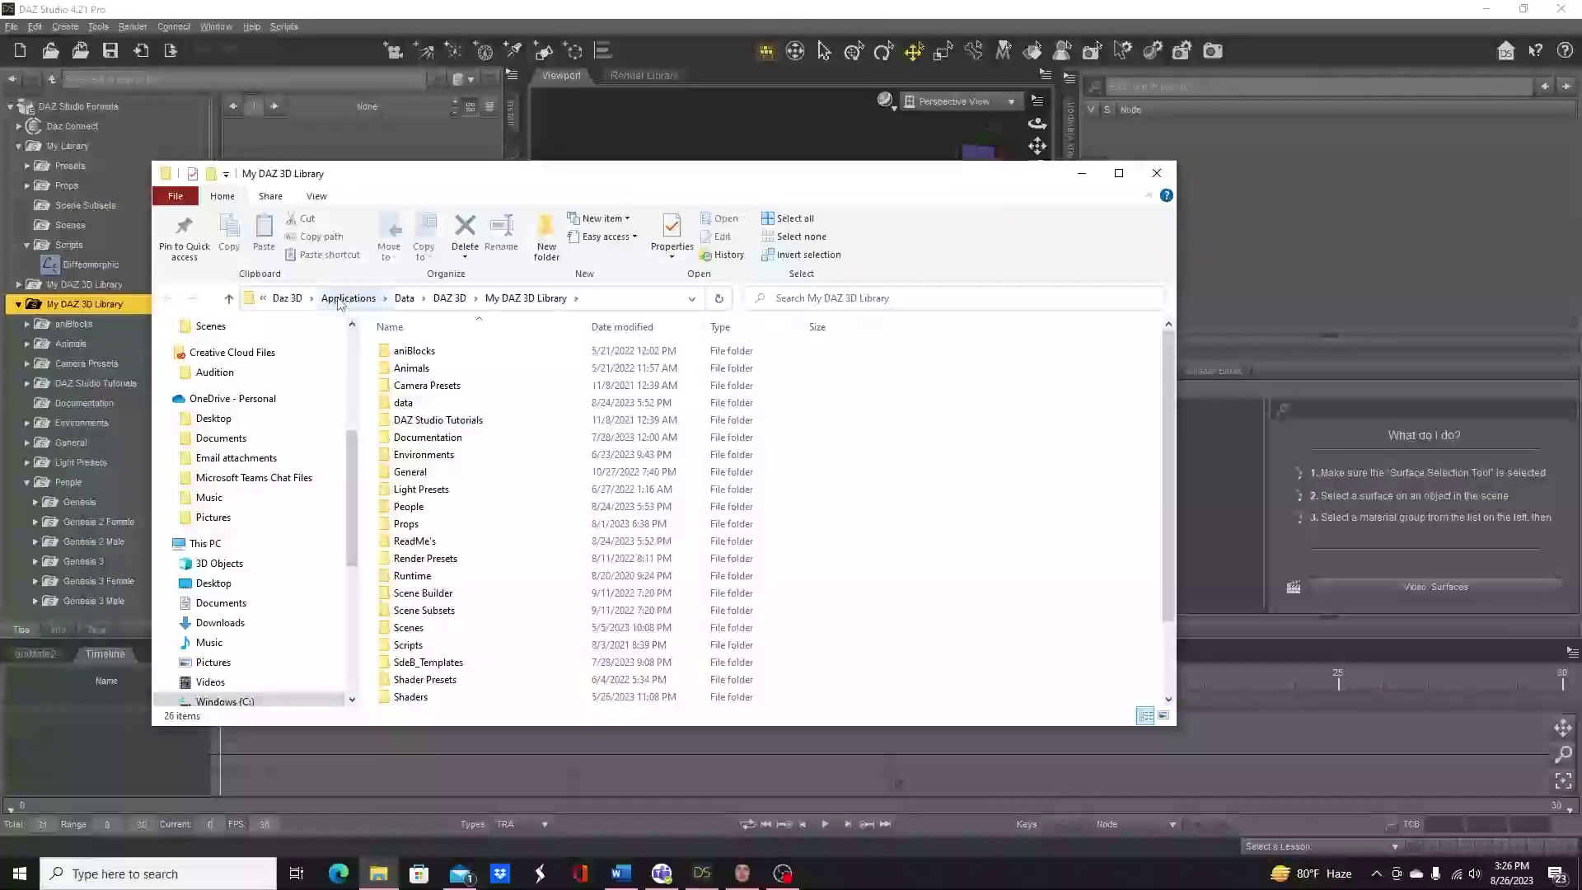
Return to FaceGen Artist Pro and set the export content directory to C:\Daz 3D\Applications\Data\DAZ 3D\My DAZ 3D Library\
click(1493, 14)
click(1493, 15)
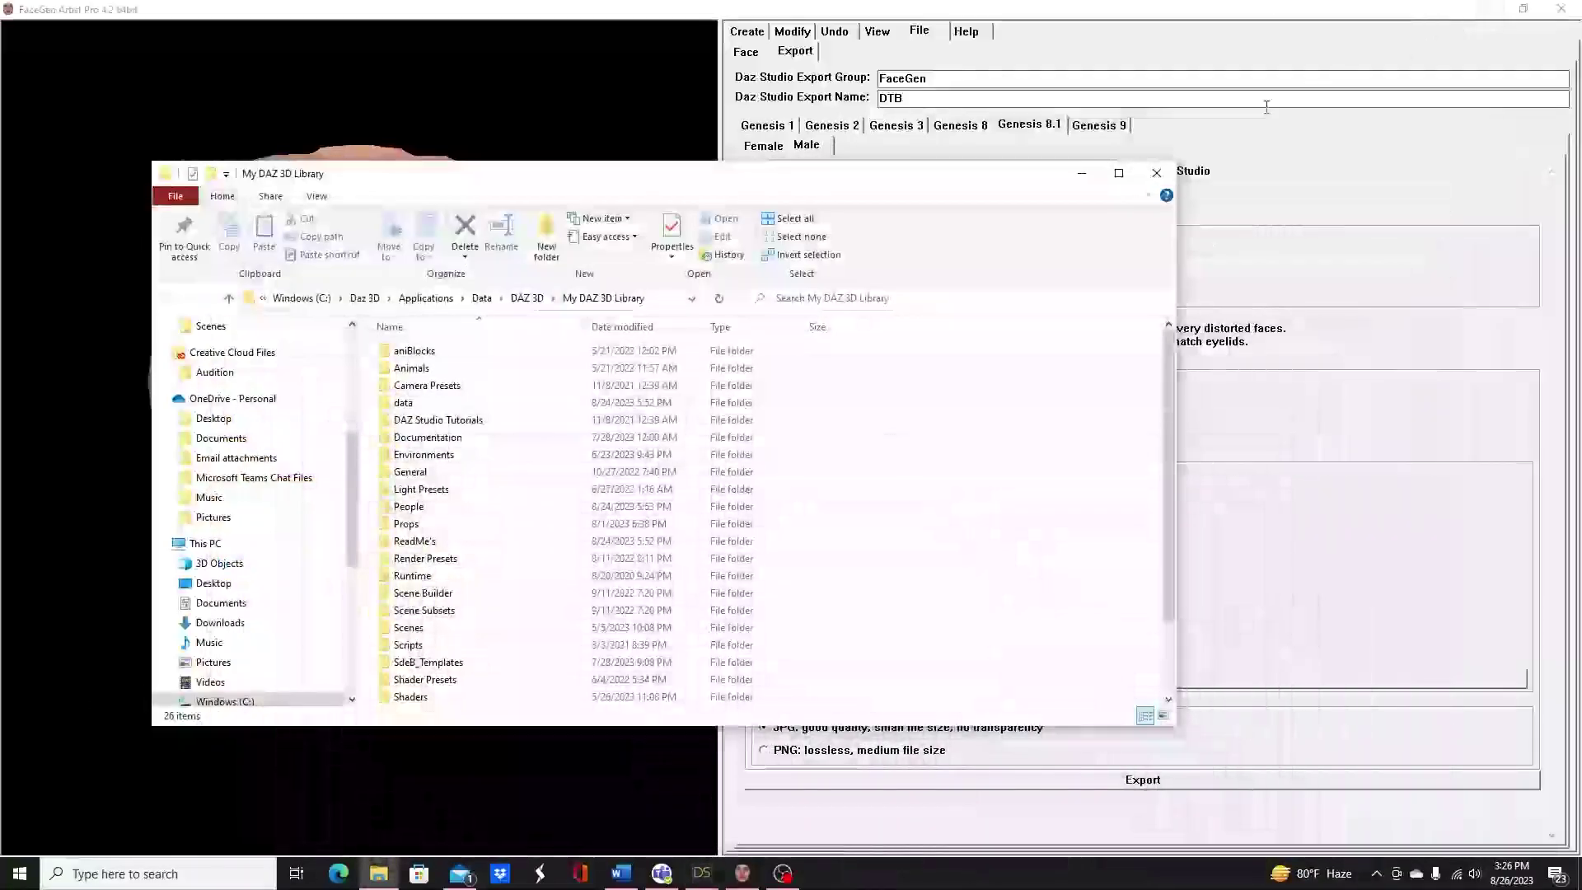
drag(706, 188, 1134, 336)
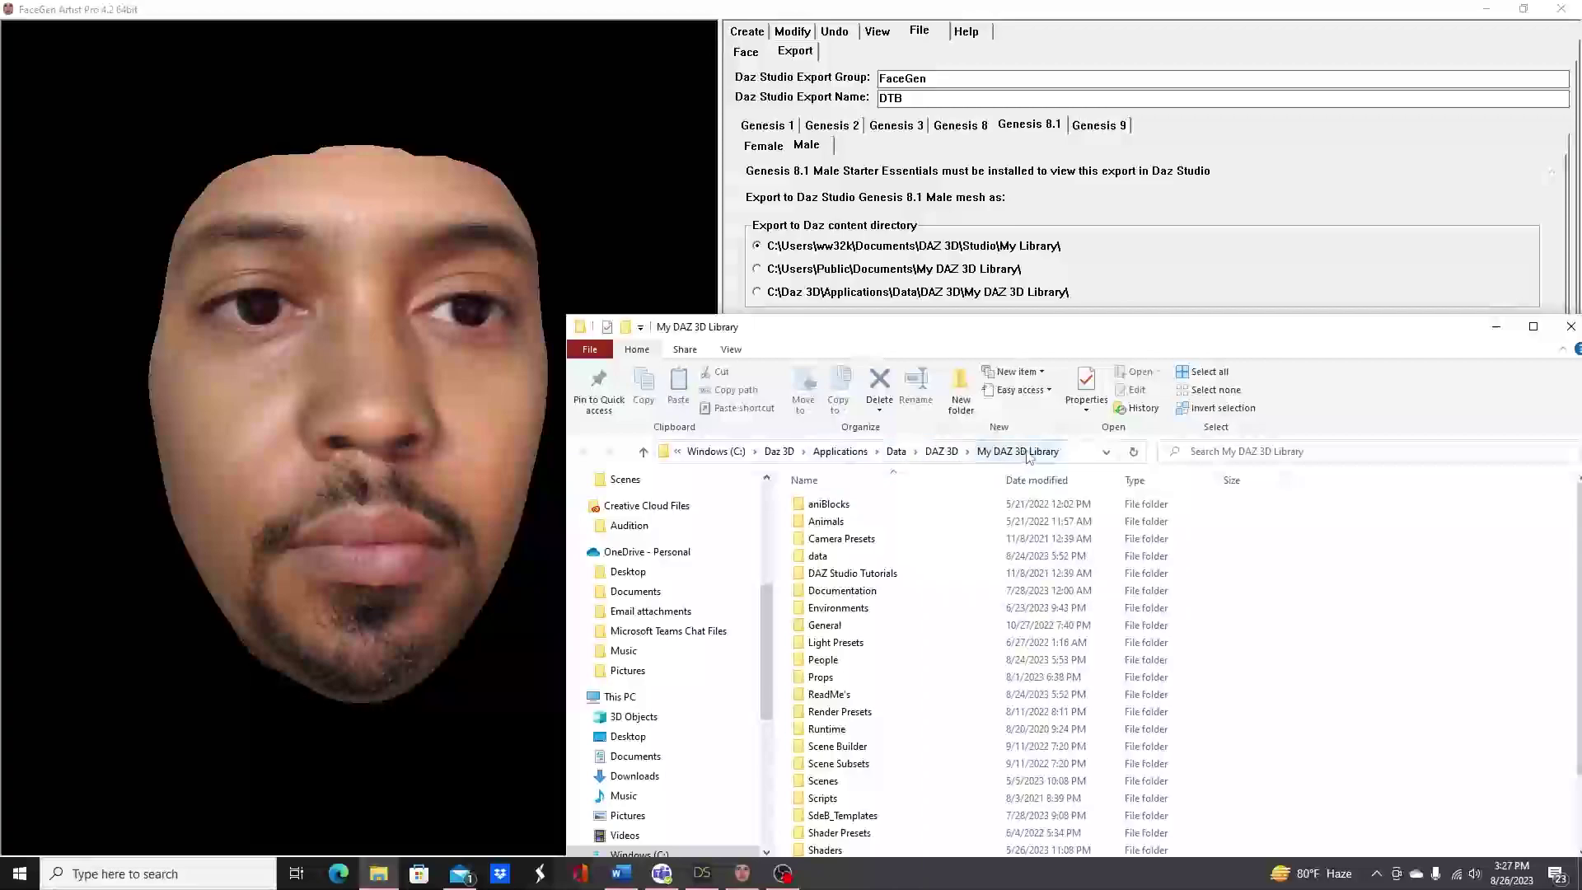
click(758, 293)
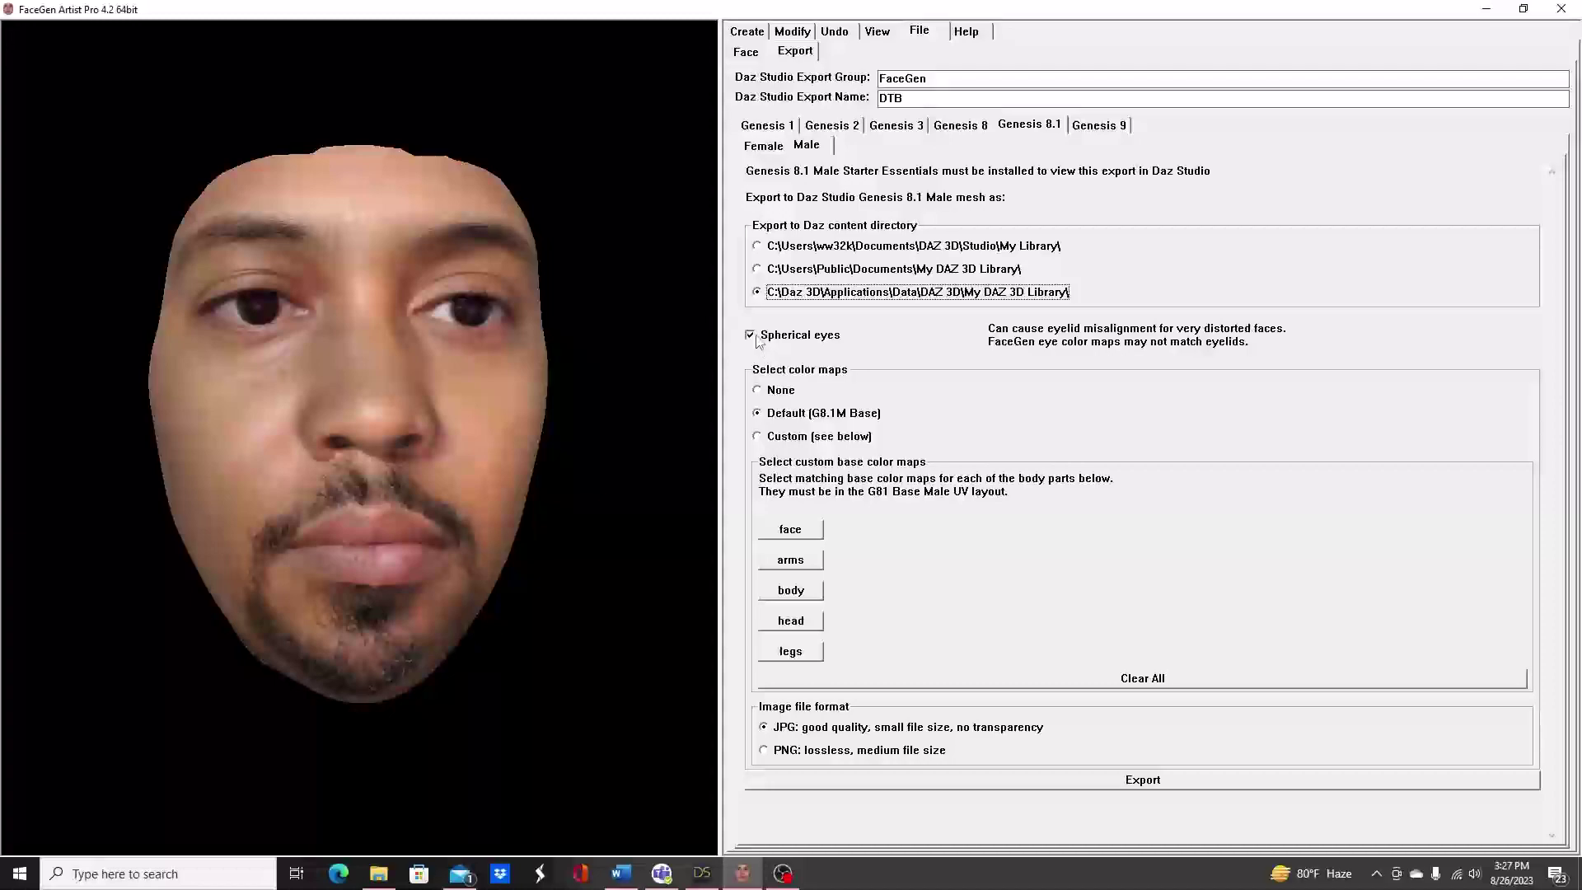
Disable spherical eyes for the Genesis 8.1 Male export
drag(501, 365, 534, 365)
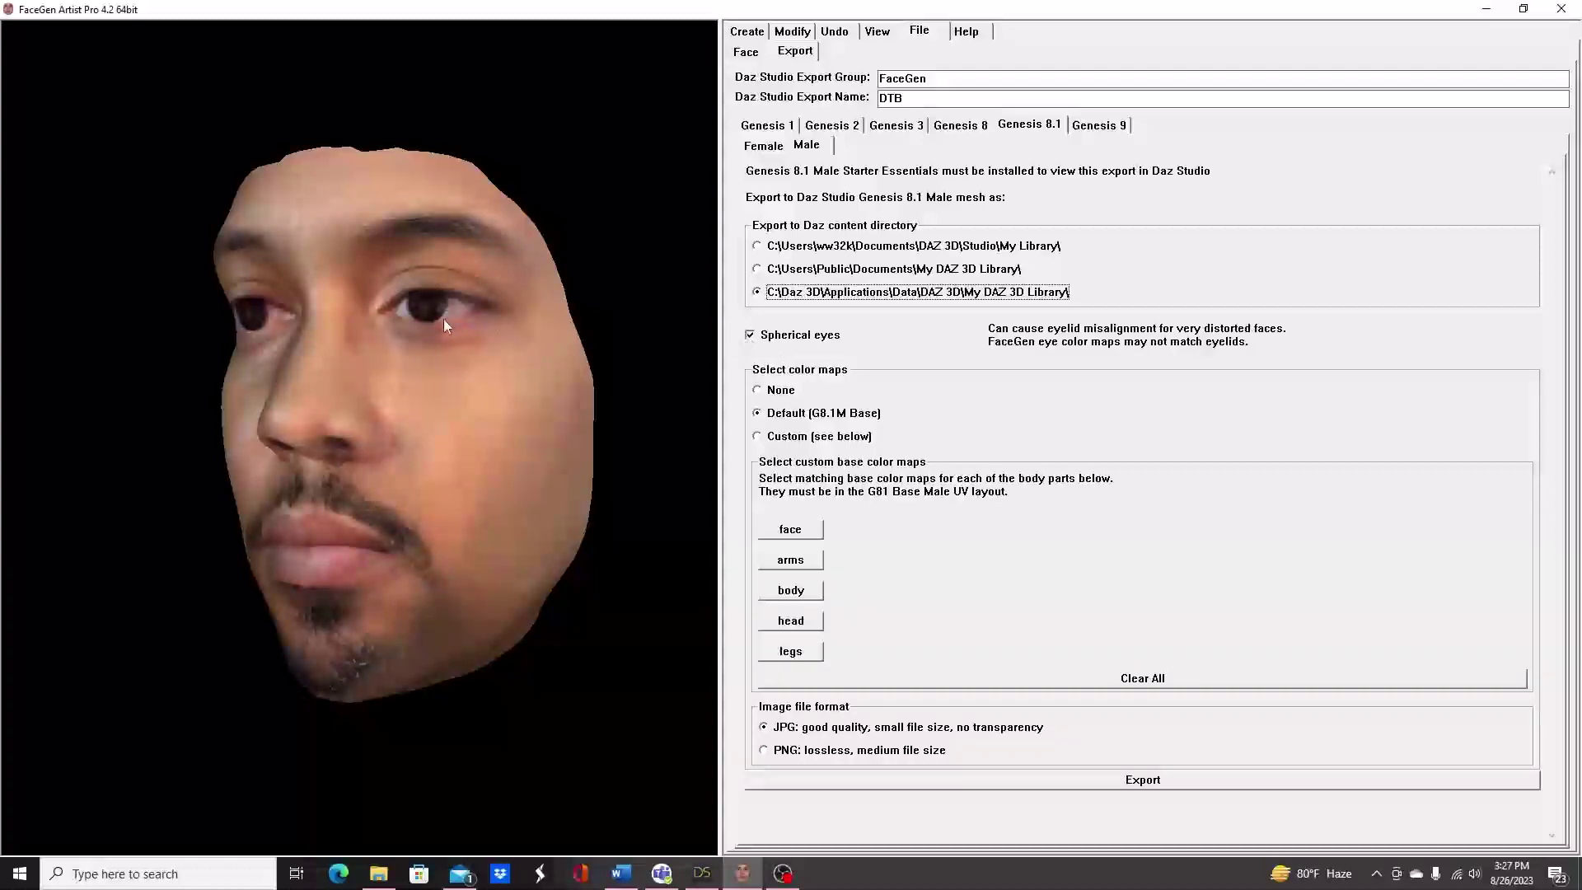
click(752, 337)
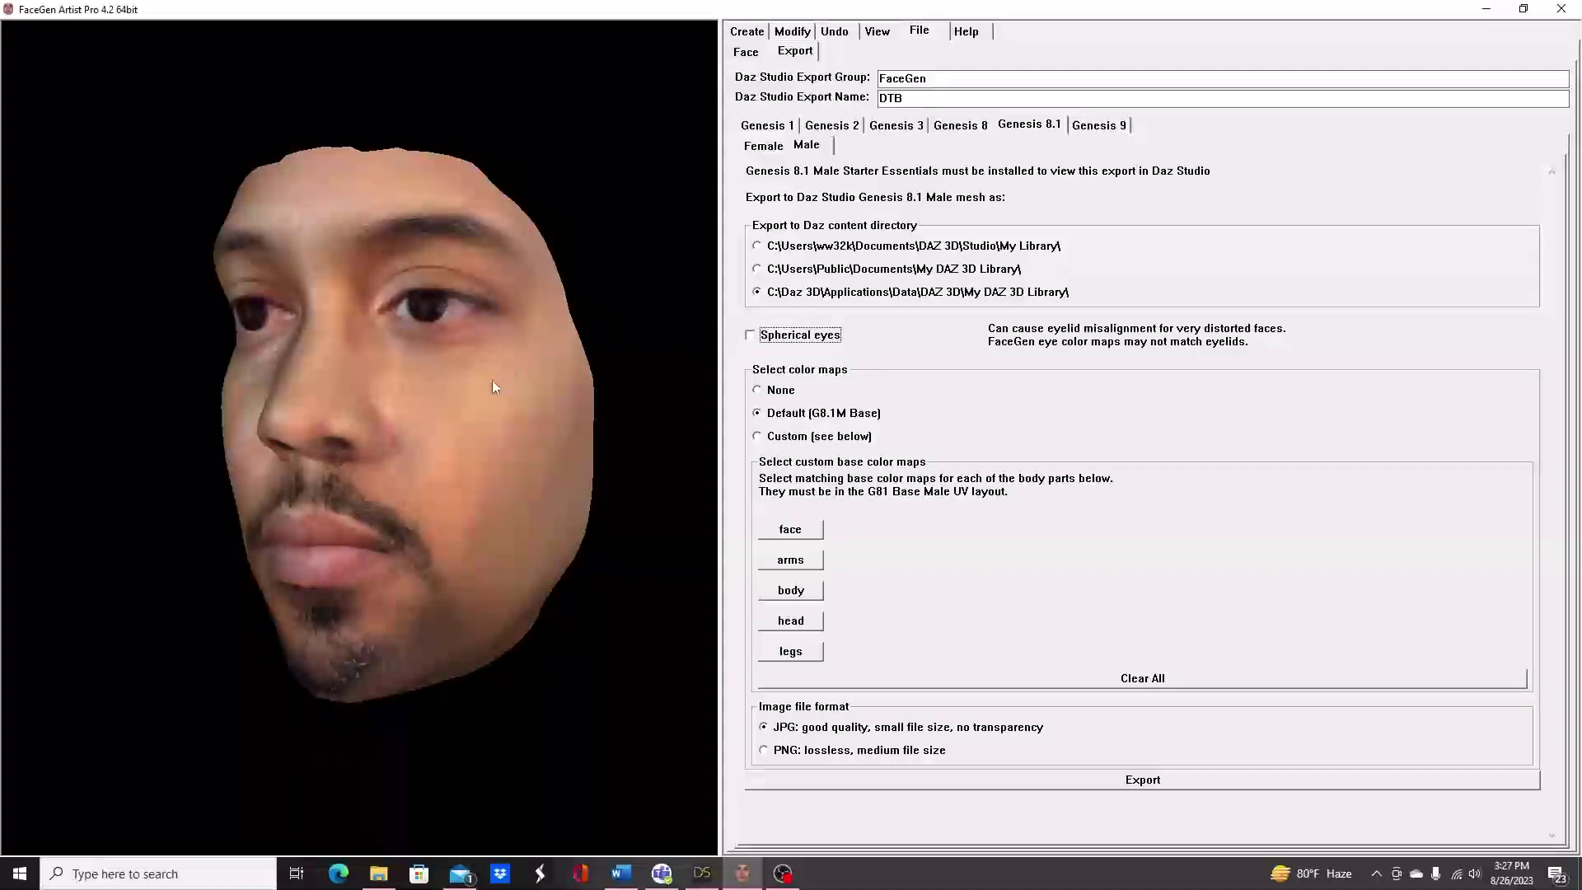
drag(487, 391, 540, 387)
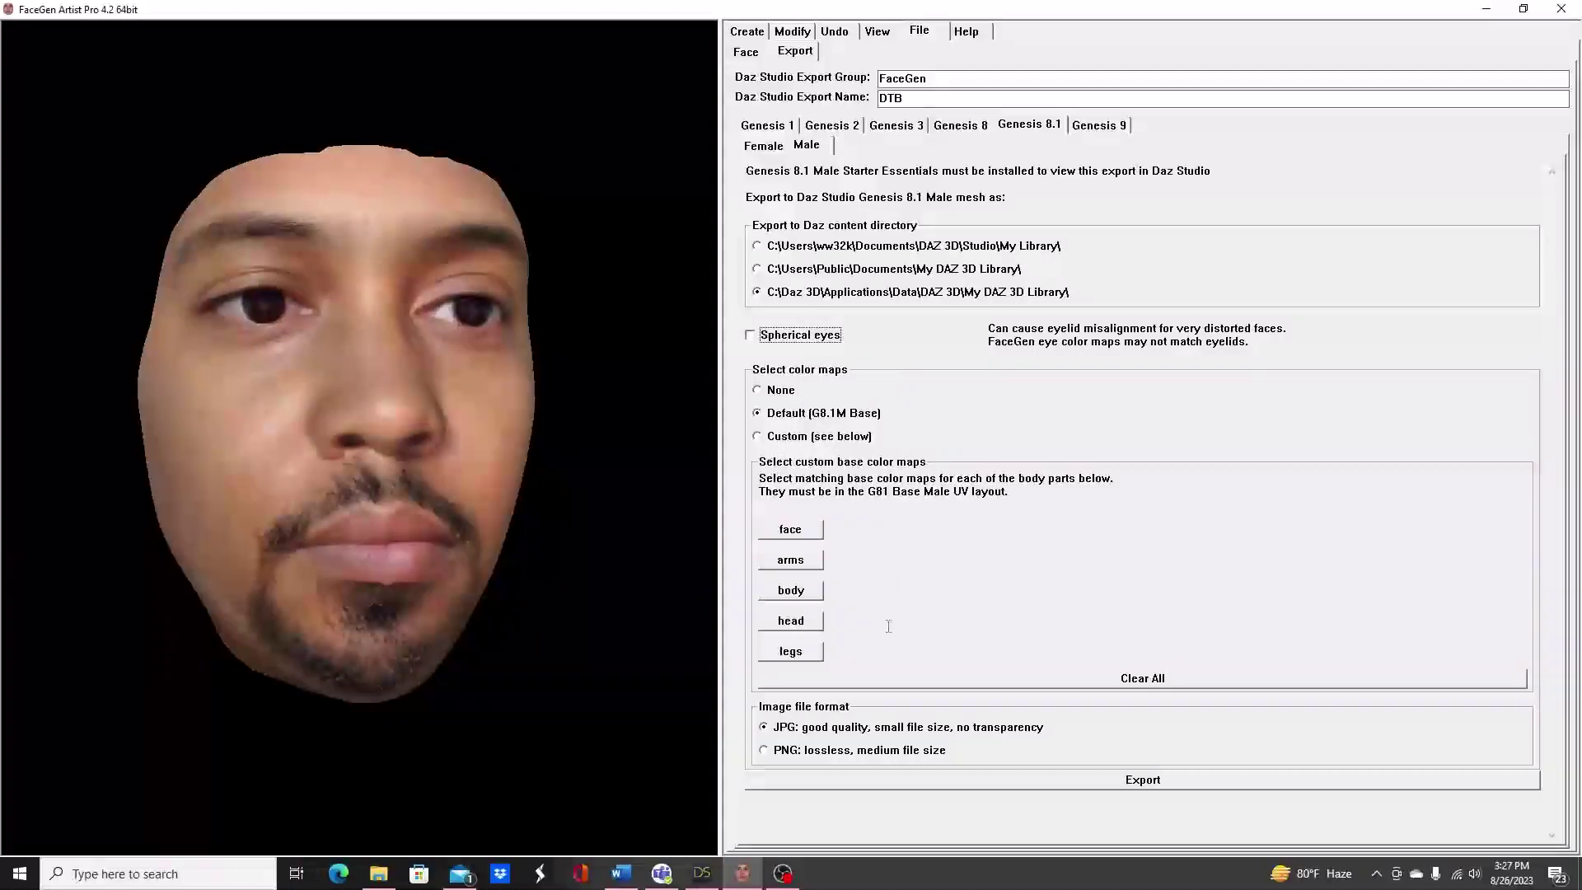
Set the export's image file format to PNG and export the face to Daz Studio
click(765, 751)
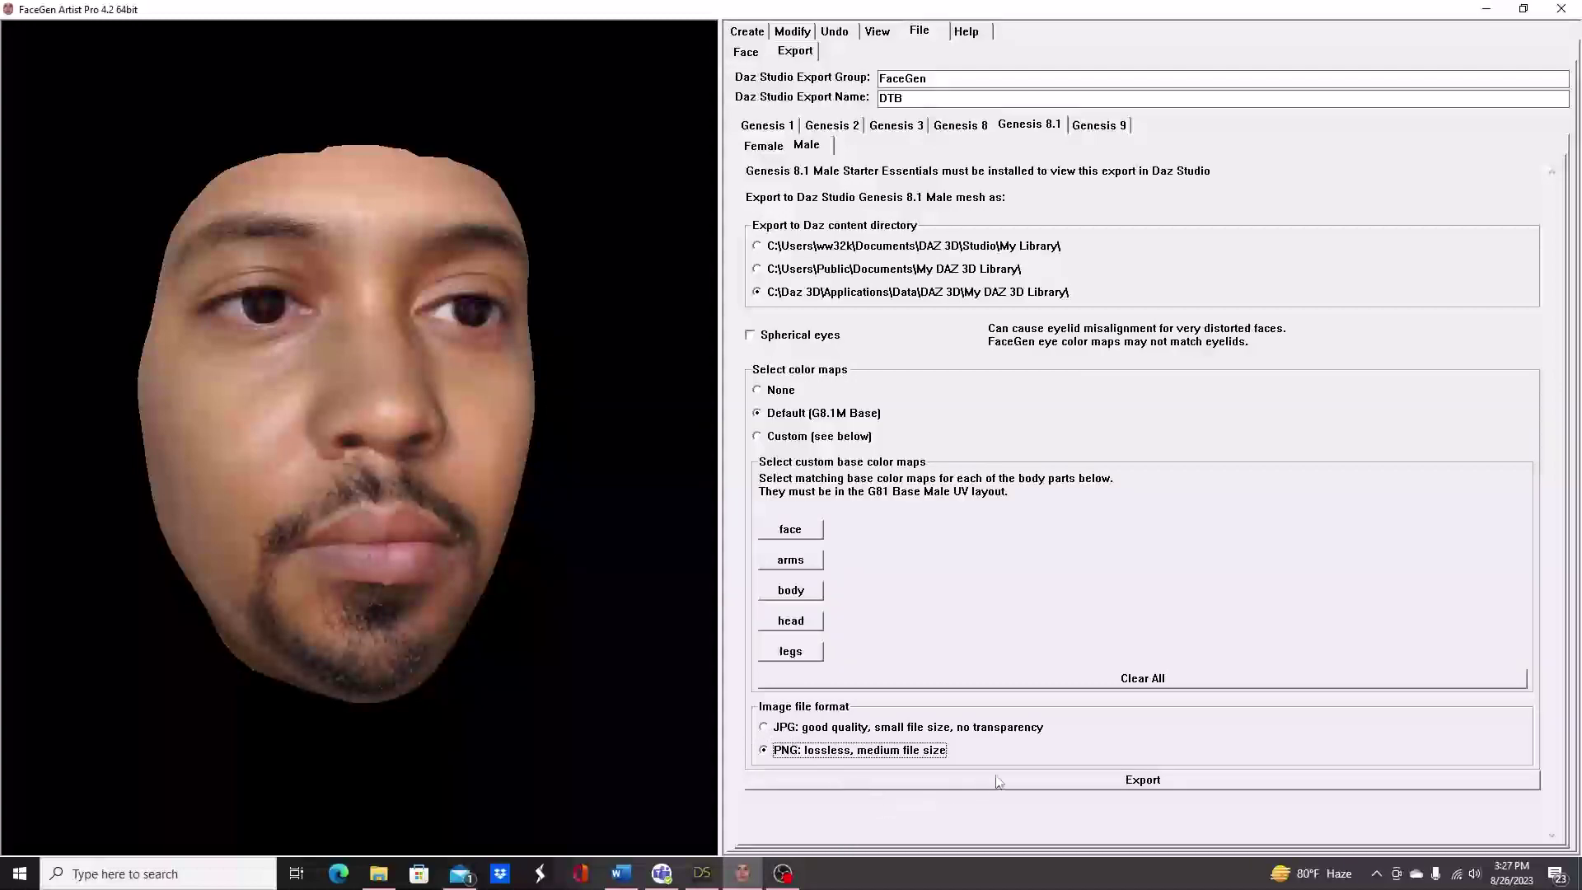
click(1107, 787)
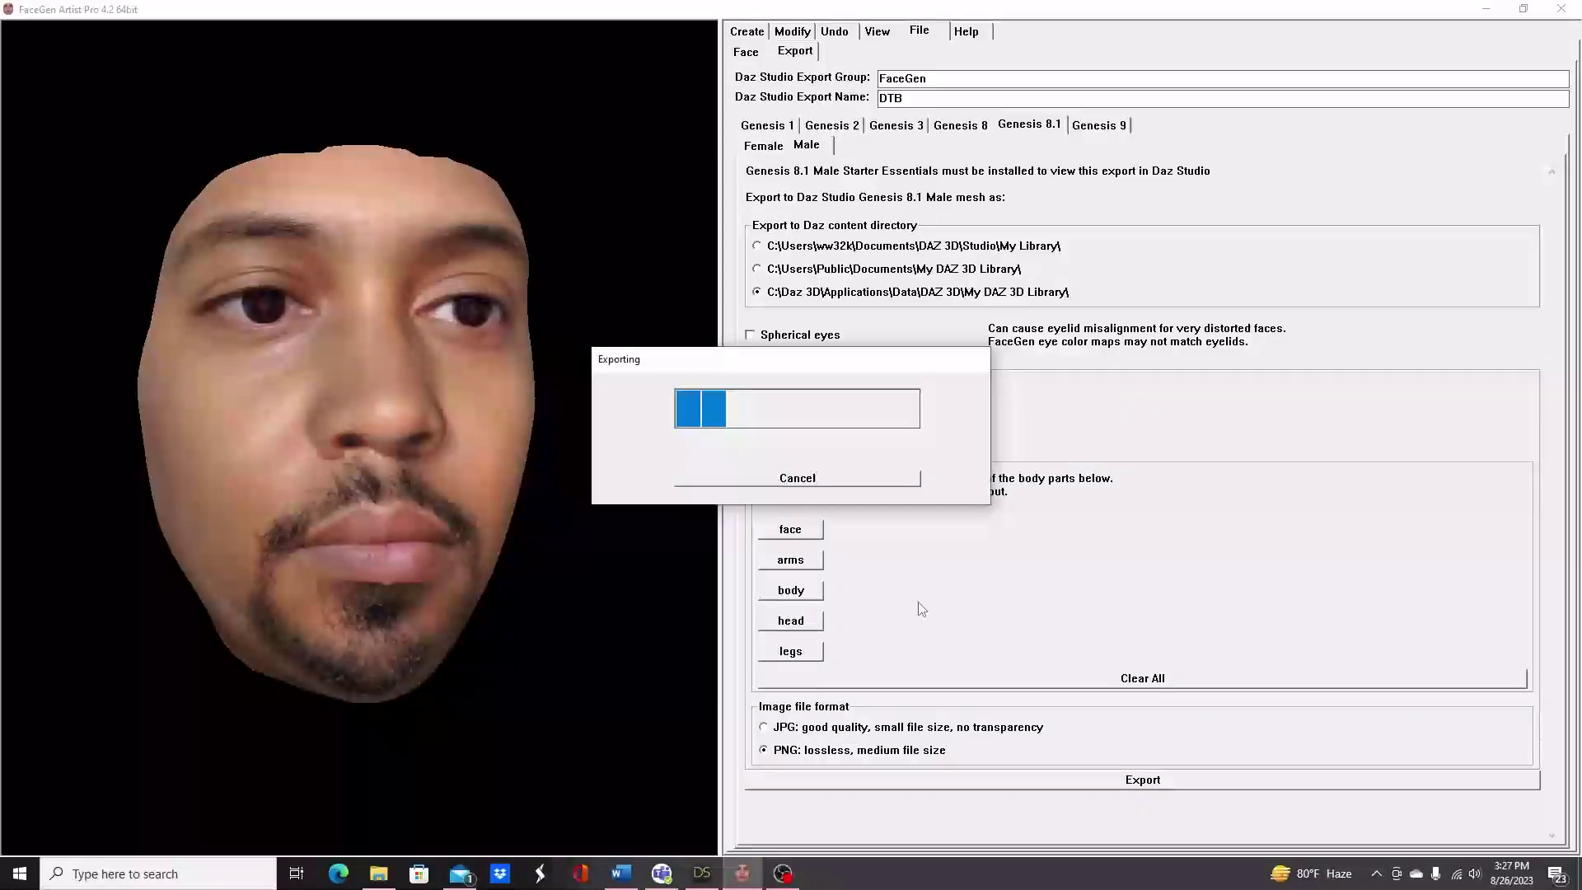